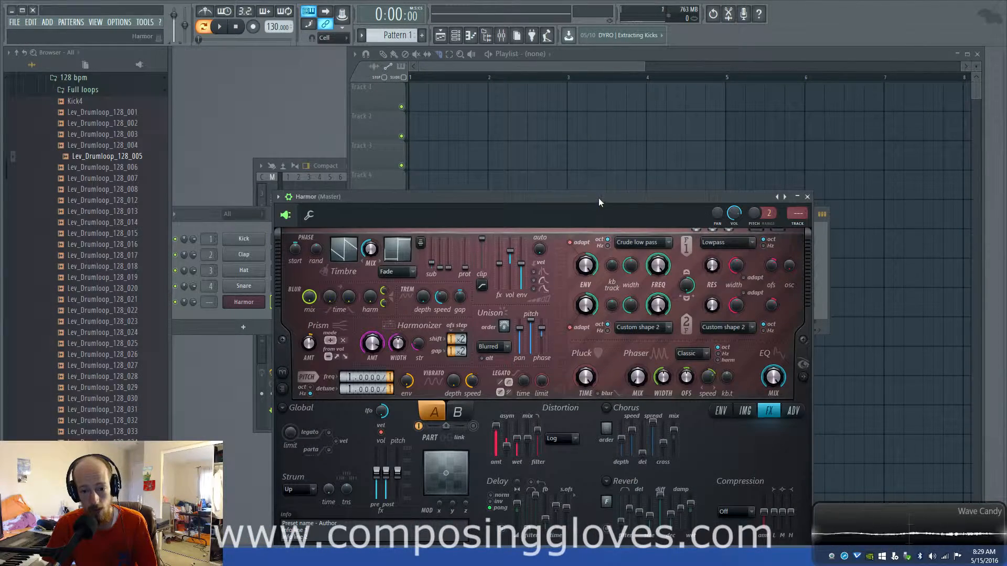
Step: Move the Harmor window higher so its whole interface shows, and select the Harmor channel
left_click_drag(599, 203, 606, 107)
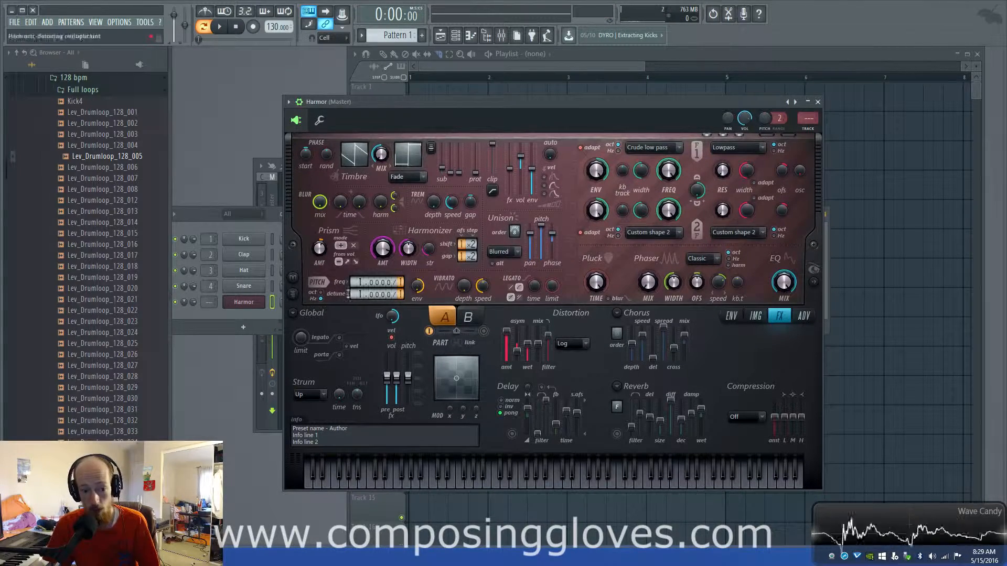
left_click(244, 302)
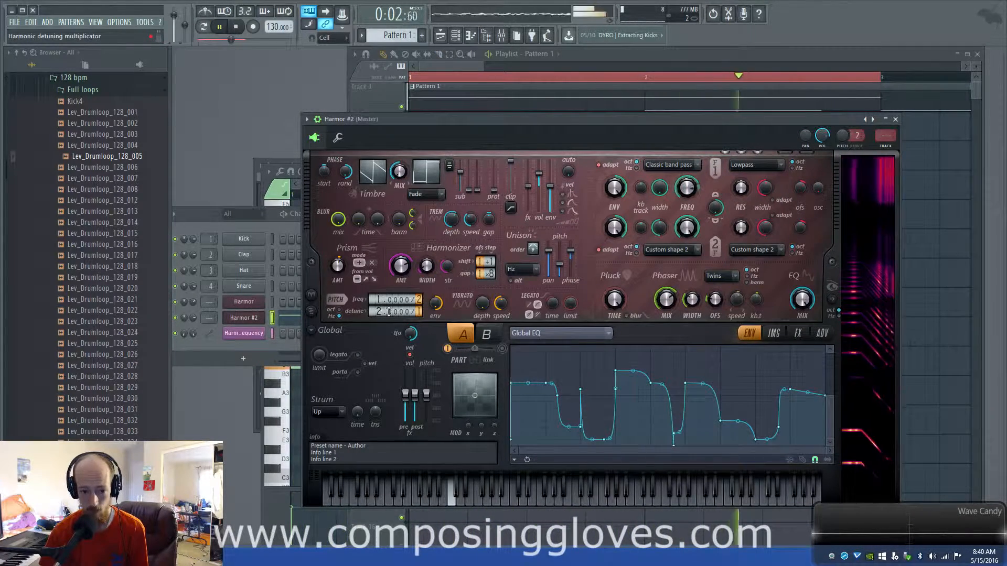
Step: Try different frequency and detune multipliers for Harmor #2's pitch during playback, such as detune 4/1, 1/1 and 1/3
scroll(379, 311, "down", 1)
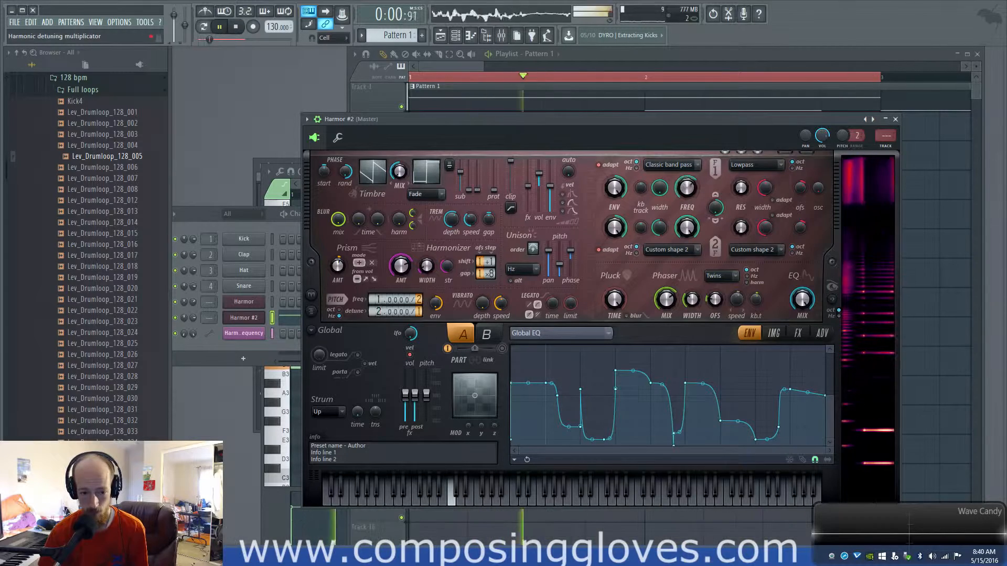
scroll(379, 311, "up", 1)
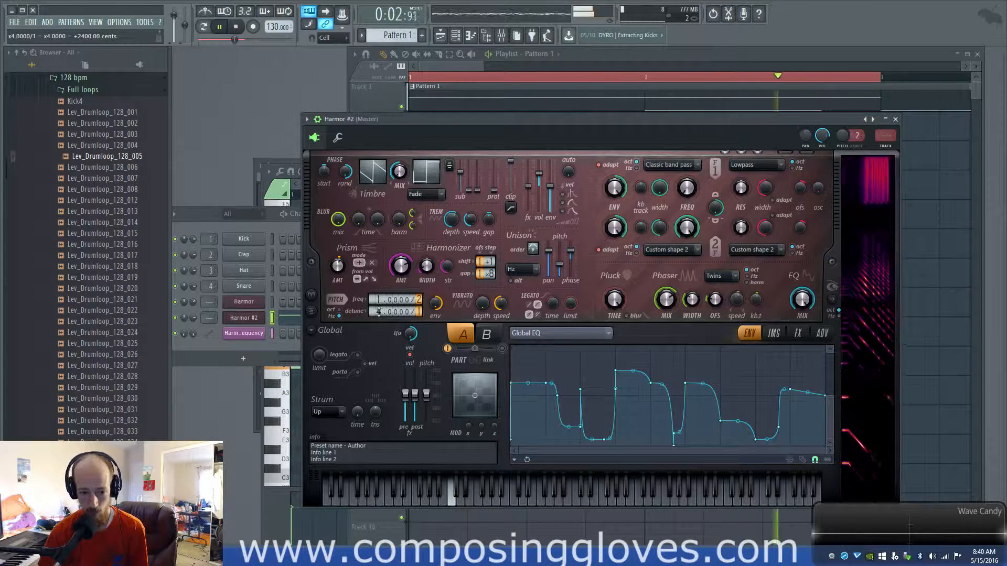
scroll(379, 311, "down", 1)
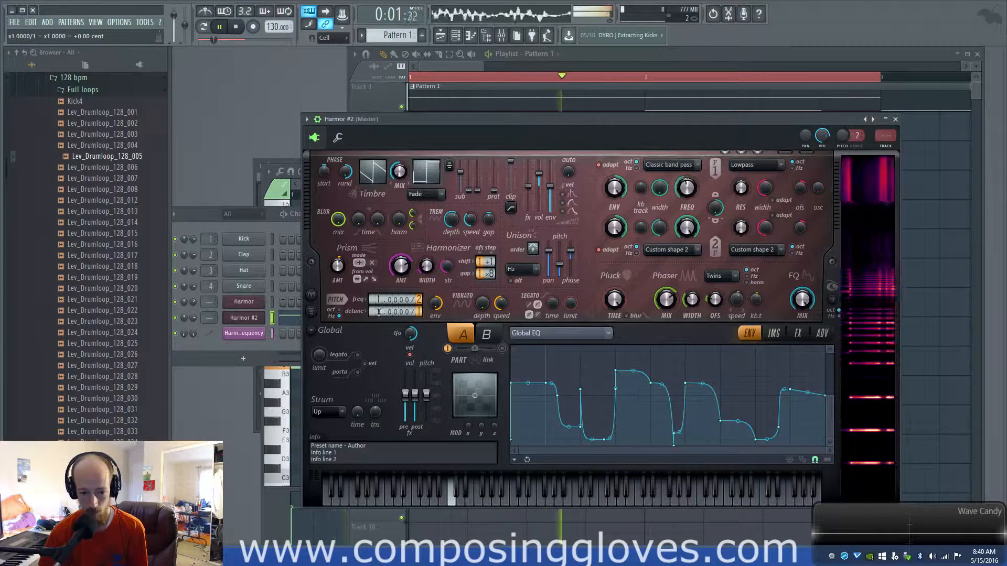
scroll(418, 312, "up", 2)
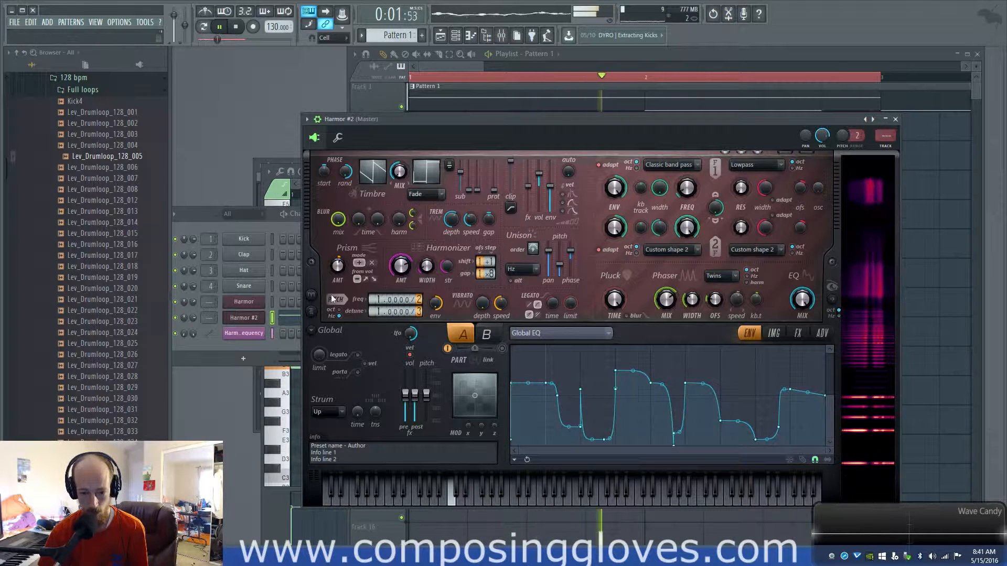
scroll(377, 298, "up", 1)
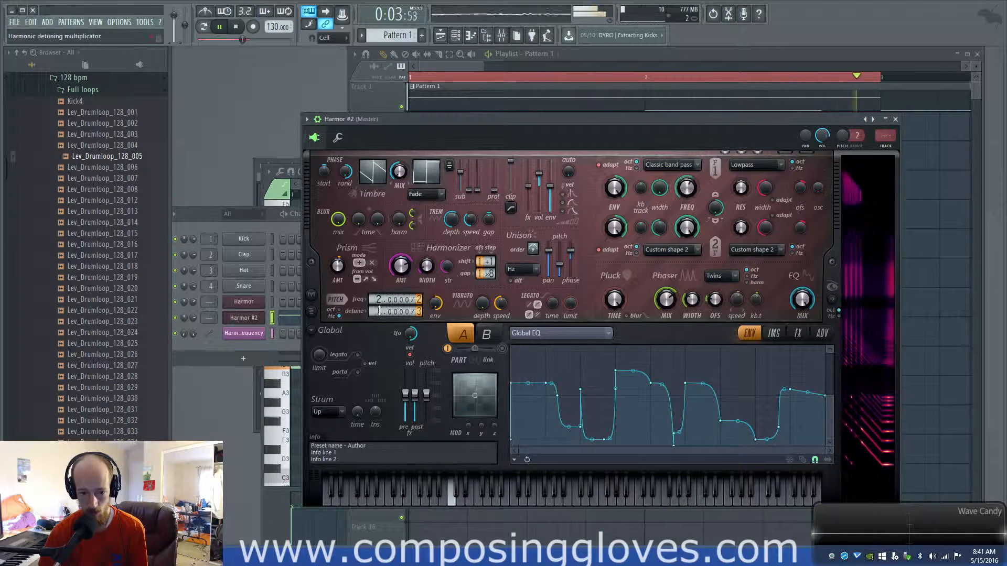
scroll(378, 299, "down", 1)
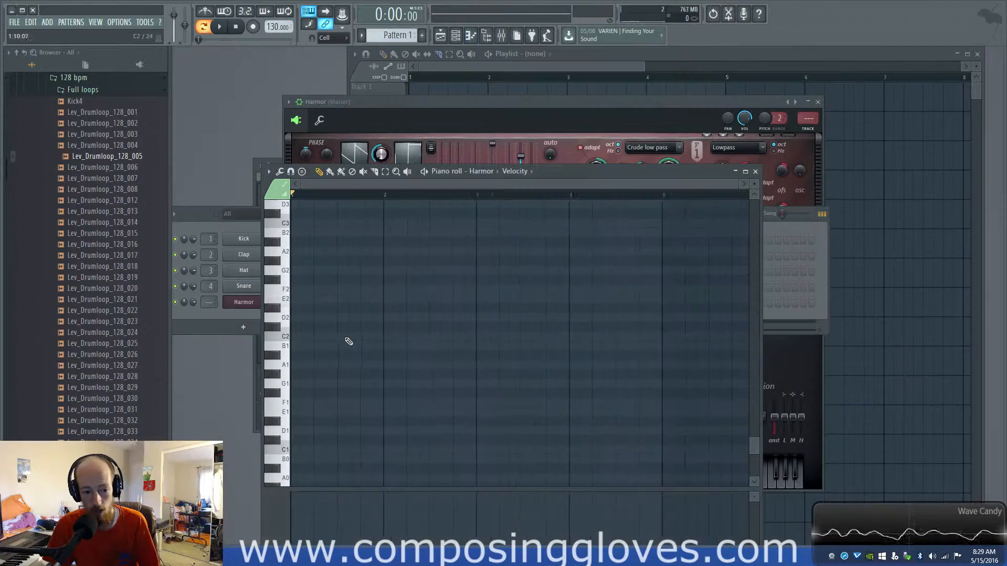
Step: Draw four overlapping two-bar notes in Harmor's piano roll: F1 at bar 1, C2 at bar 2, F1 at bar 3, C1 at bar 4
scroll(294, 314, "down", 1)
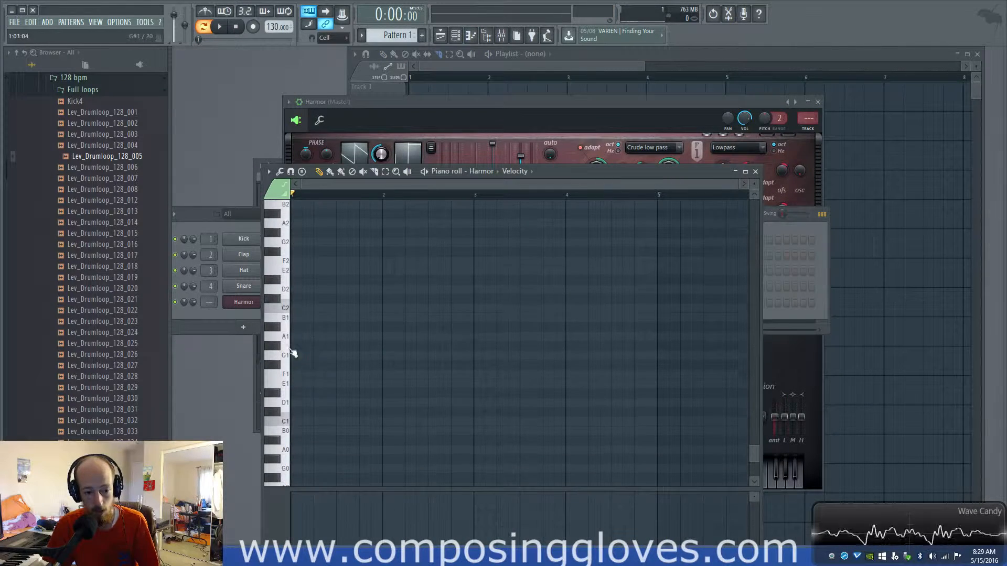
left_click(186, 298)
left_click(325, 374)
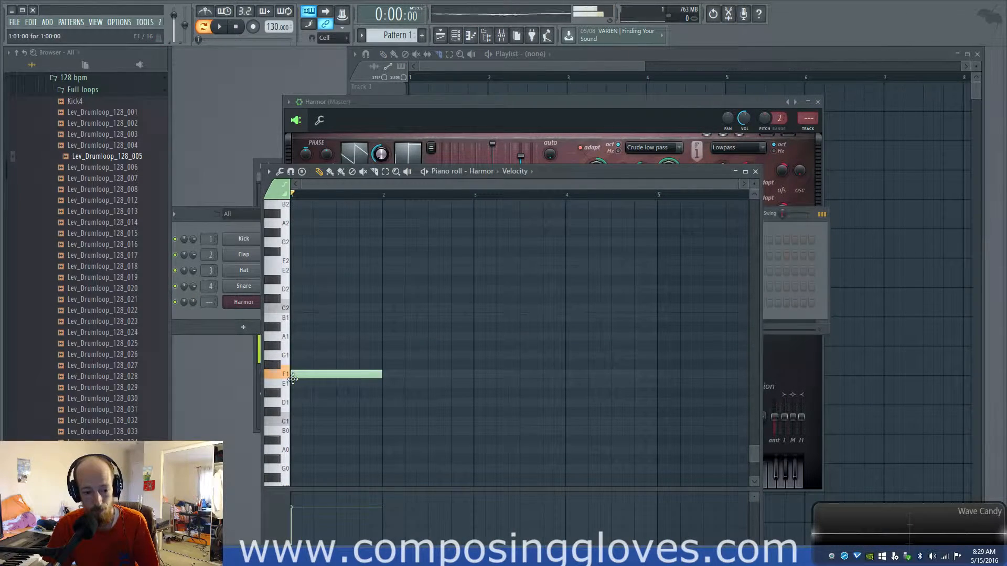
left_click_drag(380, 374, 474, 374)
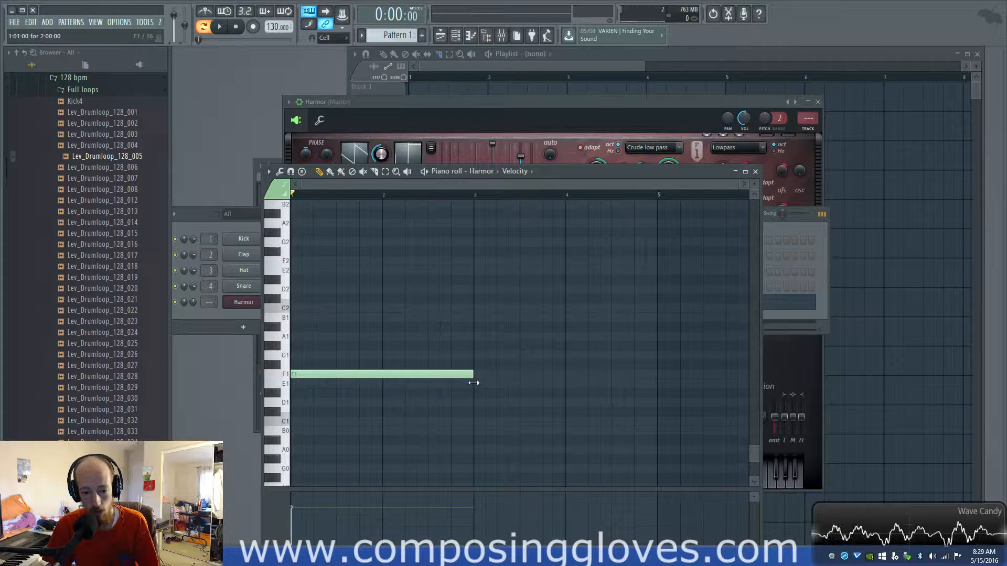
left_click(388, 308)
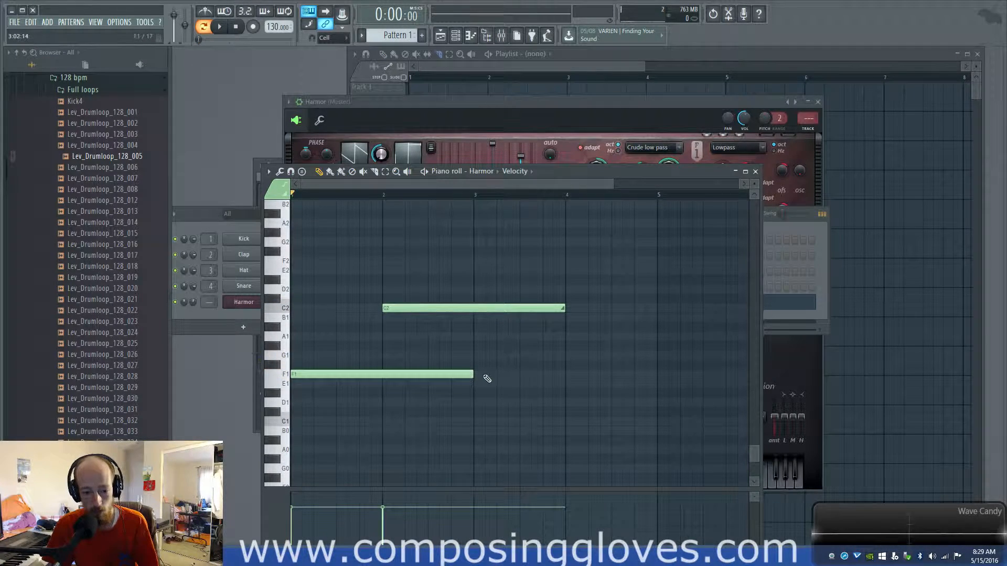
left_click(483, 376)
left_click(568, 422)
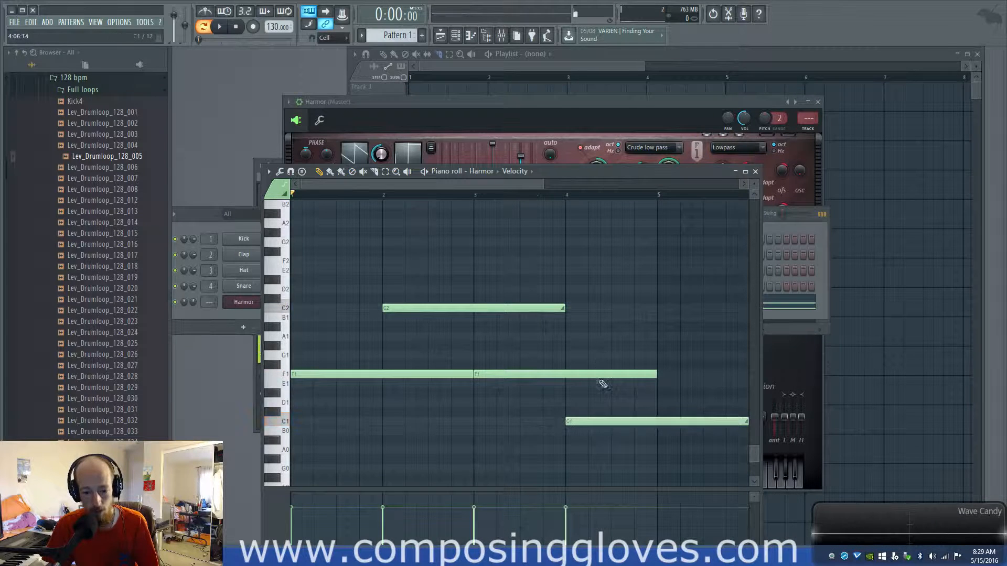
Step: Play the Harmor pattern to hear the bass line, and stop playback
key("space")
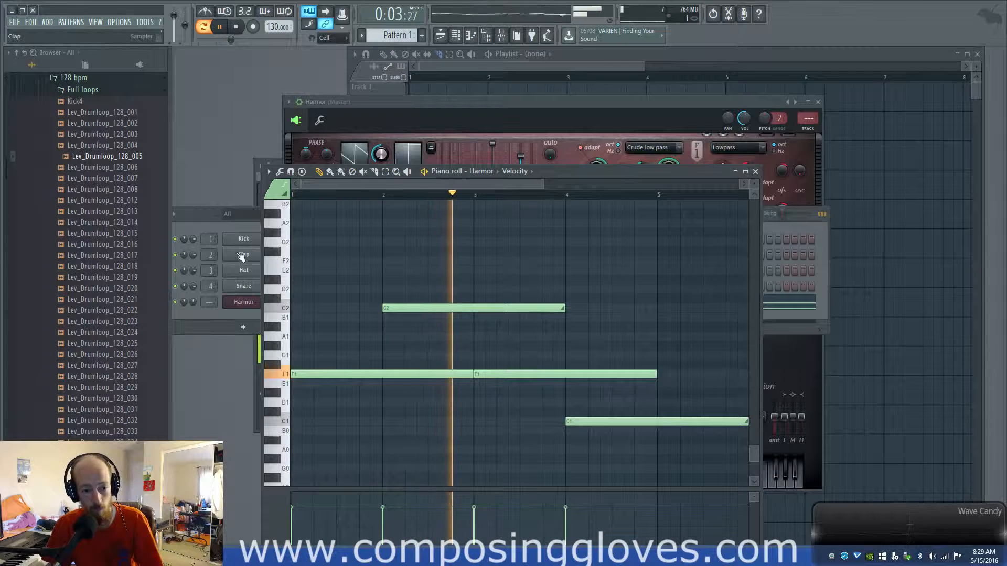
left_click(196, 307)
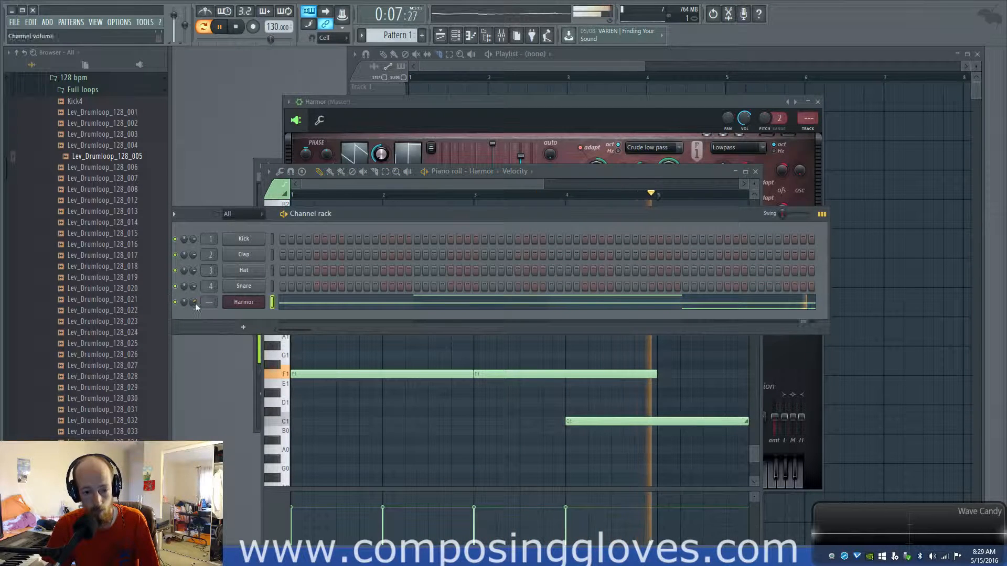
key("space")
Step: Add a narrow low-frequency dip, a sharp peak above it and a dip near 415 Hz to Harmor's Global EQ
left_click(662, 107)
left_click(779, 286)
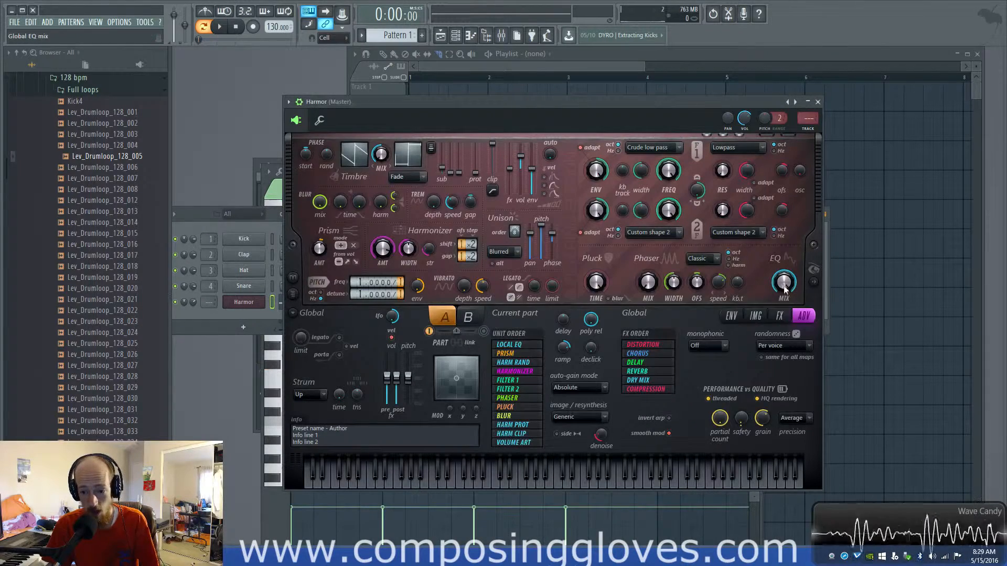
right_click(536, 372)
right_click(620, 400)
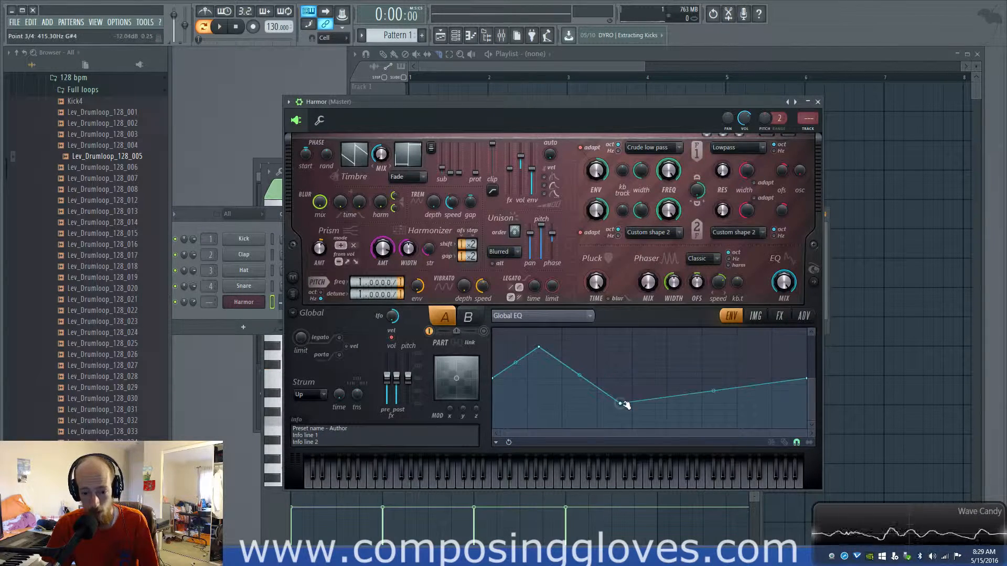
right_click(621, 398)
right_click(528, 409)
Step: Bend the Global EQ segments into curves and add a high-frequency peak while the pattern plays, and stop playback
key("space")
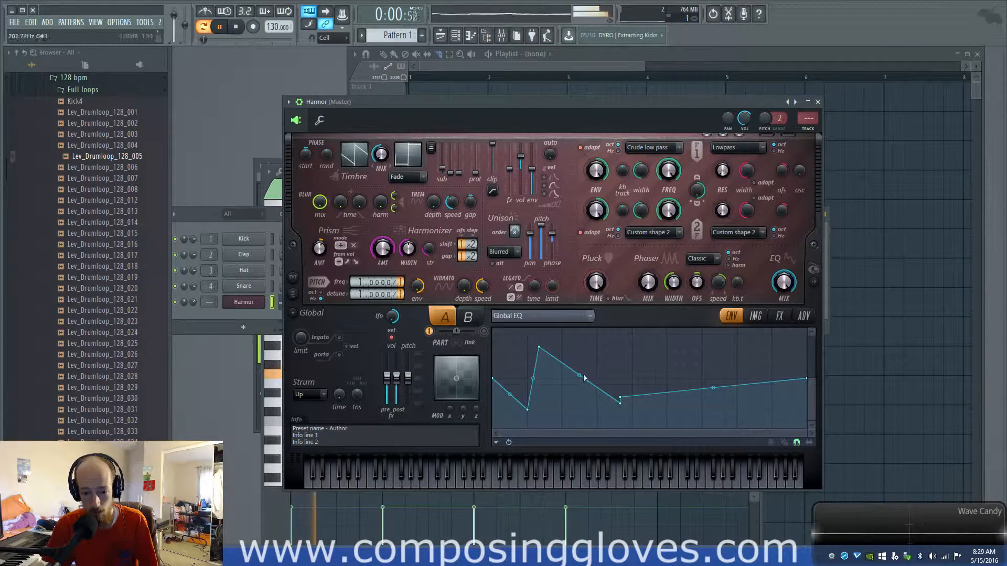
left_click_drag(580, 376, 580, 393)
left_click_drag(714, 388, 677, 330)
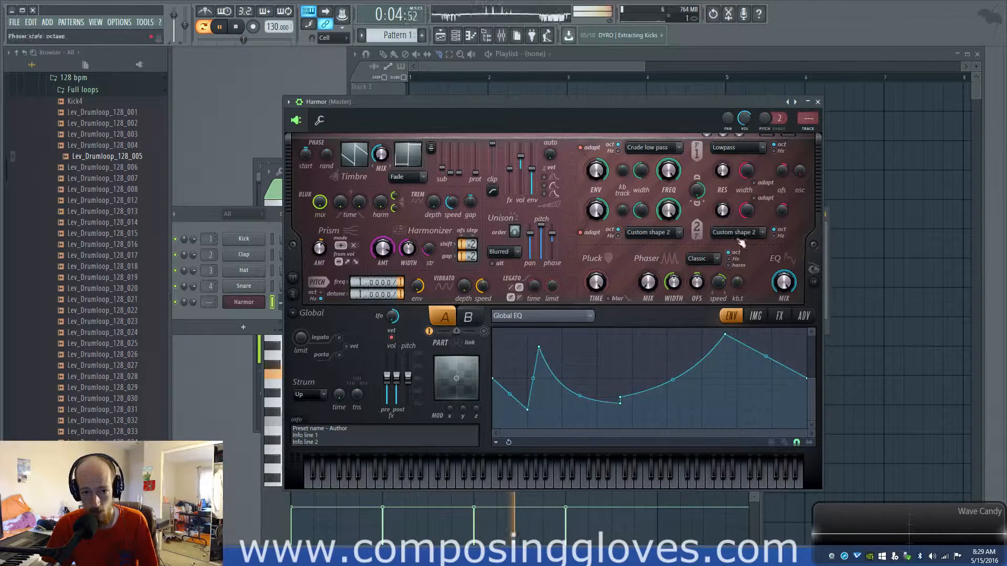
key("space")
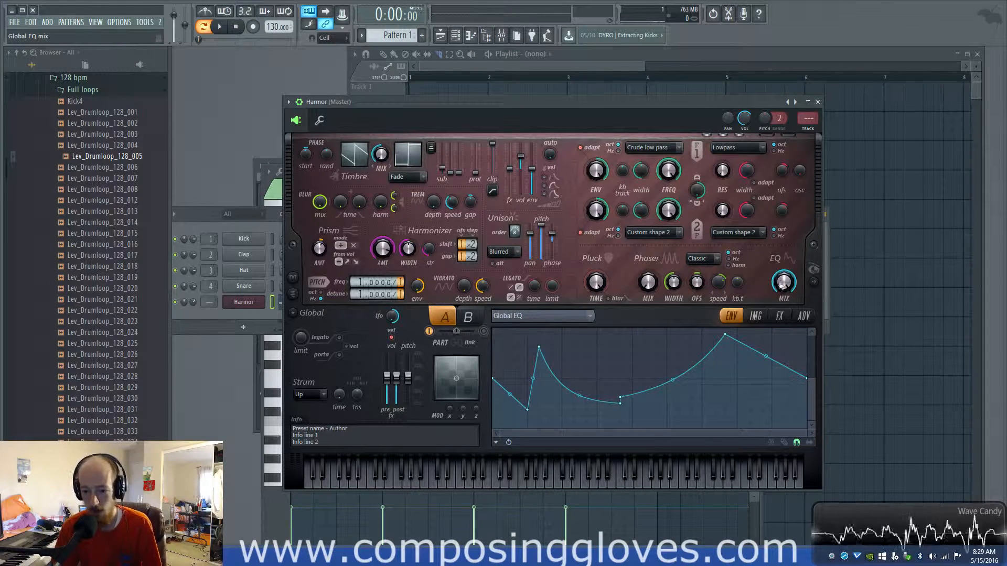
Step: Look through Harmor's image, effects, advanced and envelope pages, finishing on the effects page
left_click(752, 319)
left_click(780, 319)
left_click(803, 317)
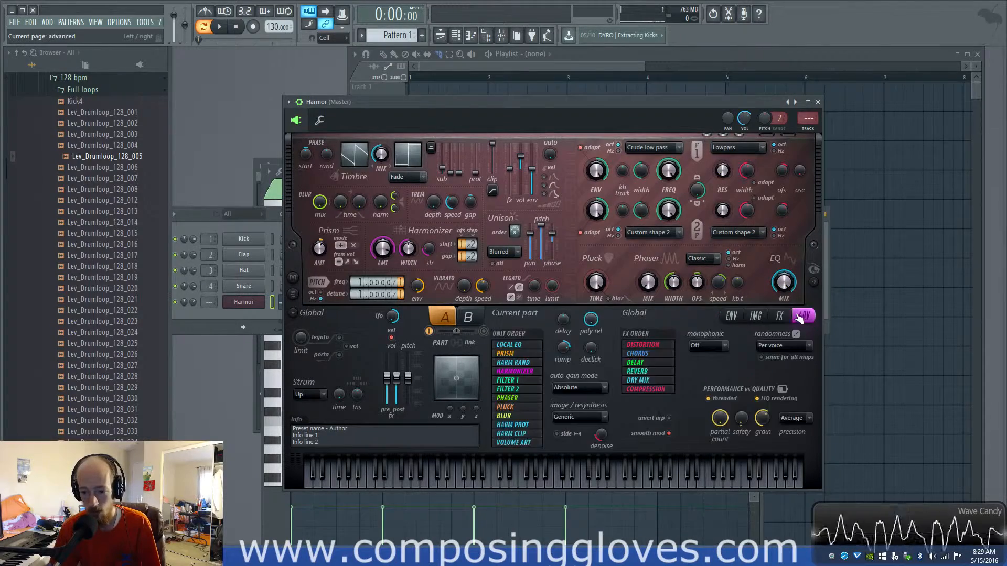
left_click(781, 319)
left_click(737, 318)
left_click(755, 318)
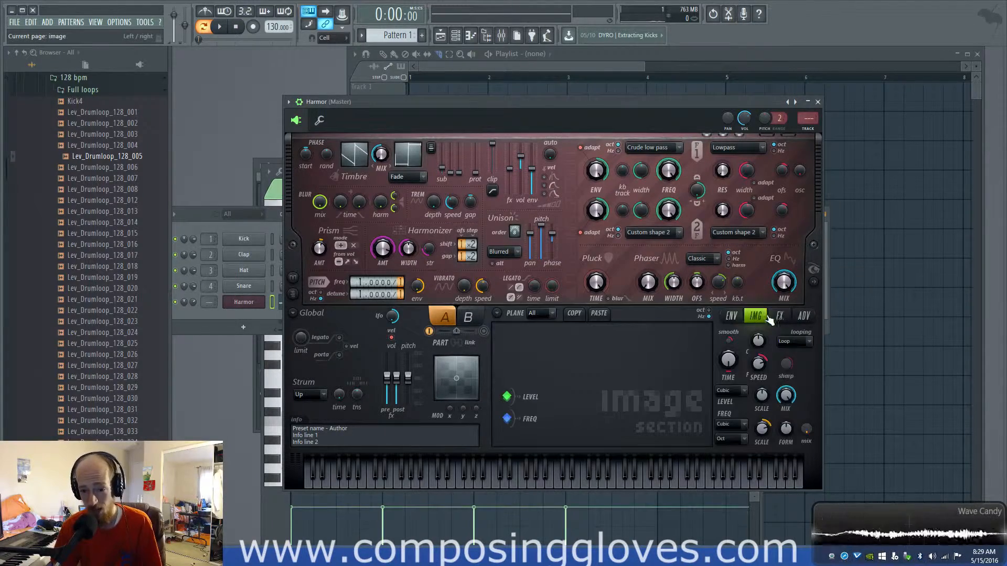
left_click(780, 317)
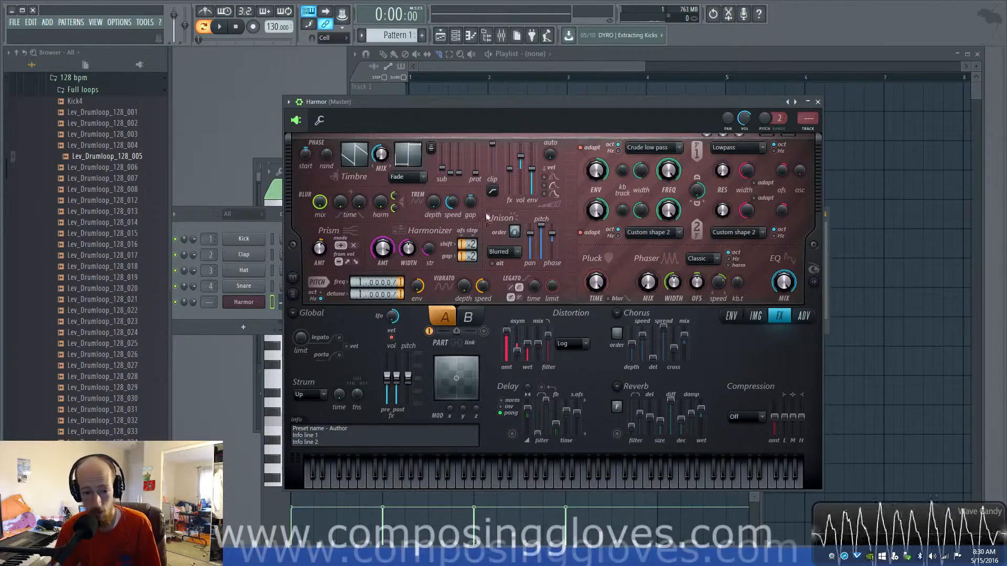
Step: Add a second Harmor channel to the channel rack and move its window clear of the rack
left_click(243, 327)
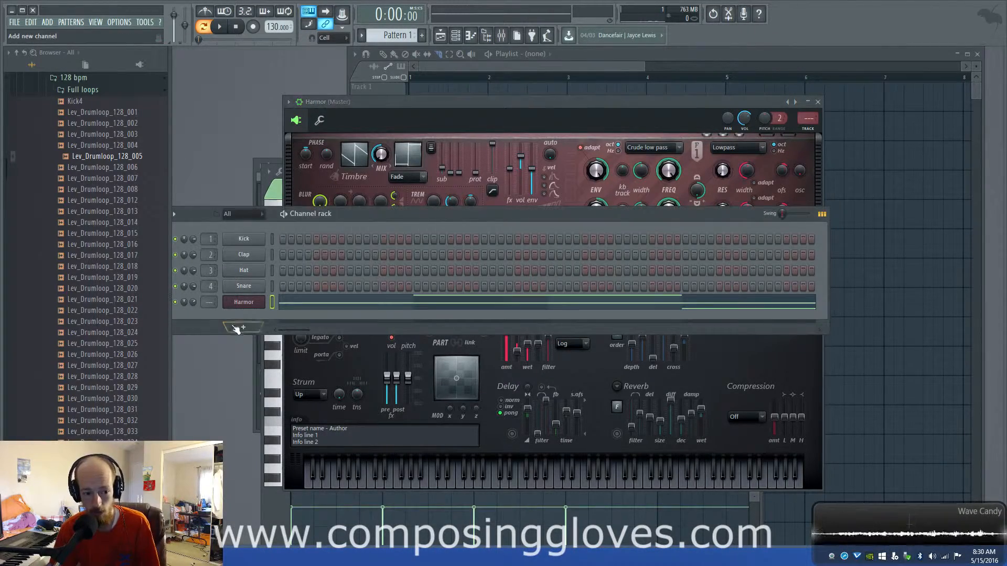
left_click(380, 147)
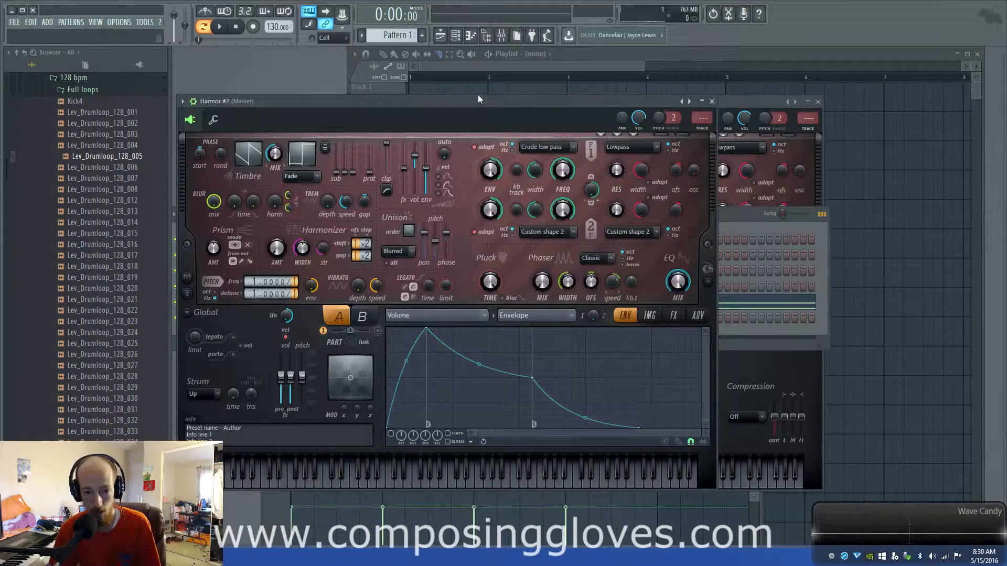
left_click_drag(477, 101, 640, 101)
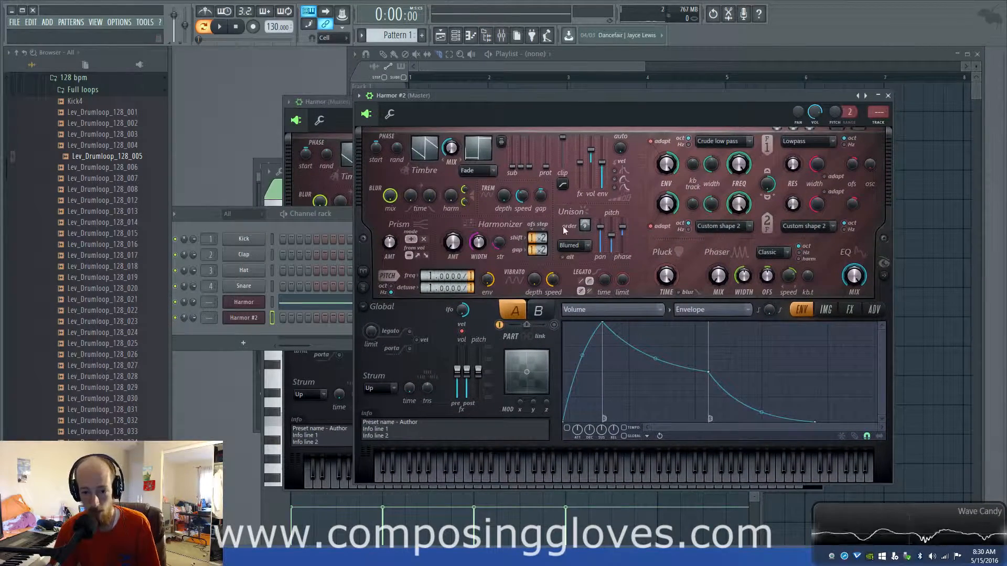
Step: Look through the pages of Harmor #2, finishing on its effects settings
left_click(834, 310)
left_click(853, 311)
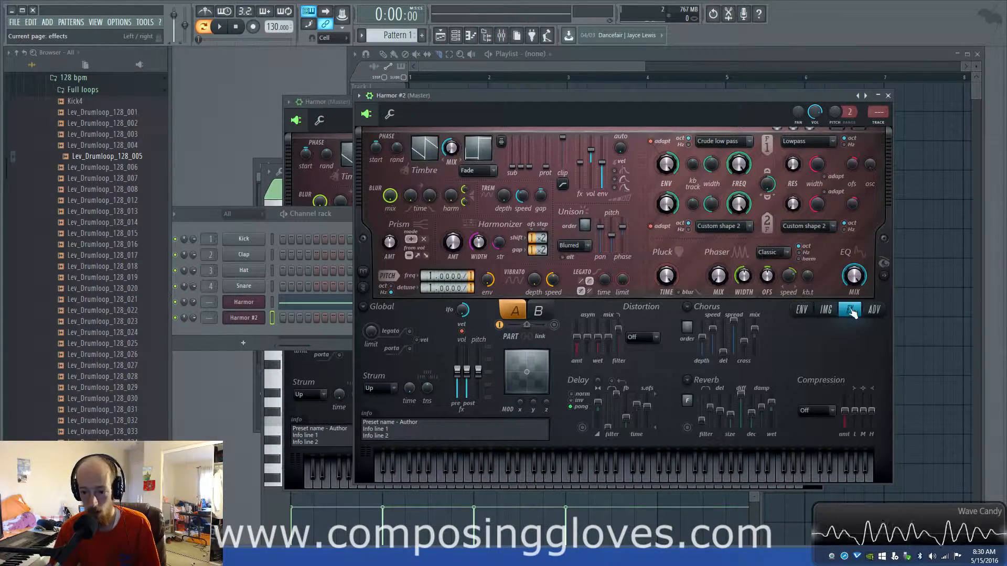
left_click(877, 312)
left_click(858, 312)
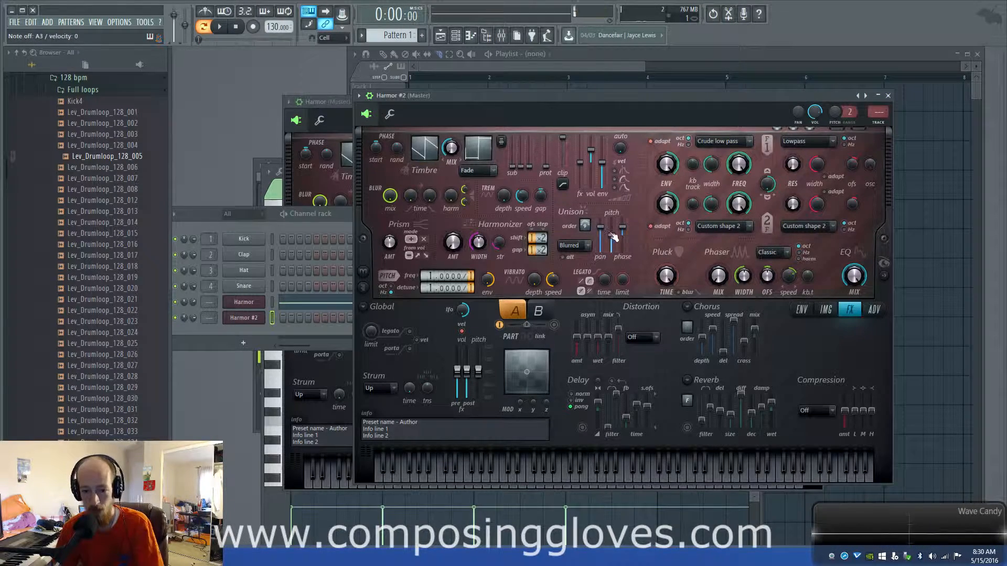
Step: Raise the unison pitch of Harmor #2 to its maximum and increase its Prism amount slightly
left_click_drag(617, 243, 615, 215)
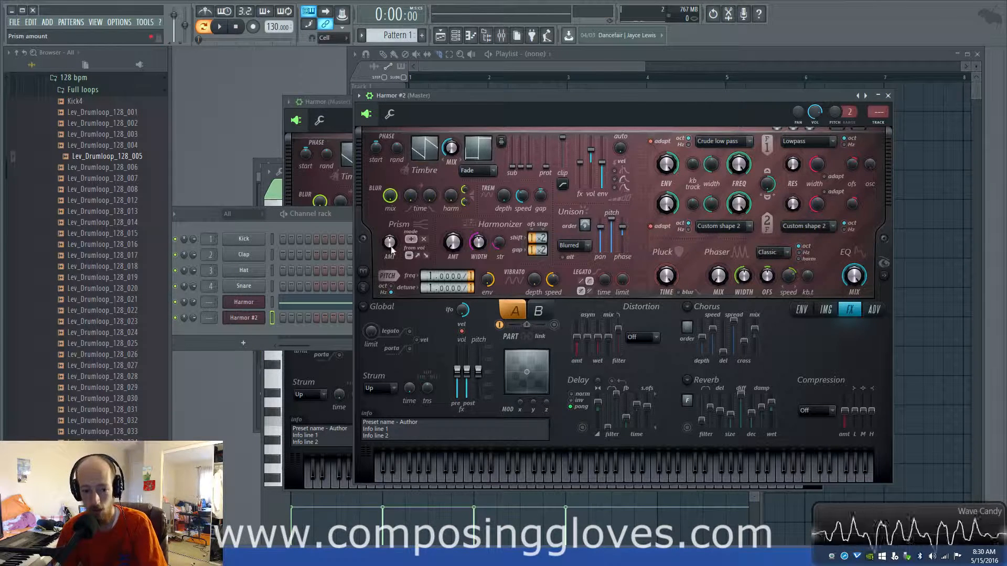
scroll(390, 242, "up", 4)
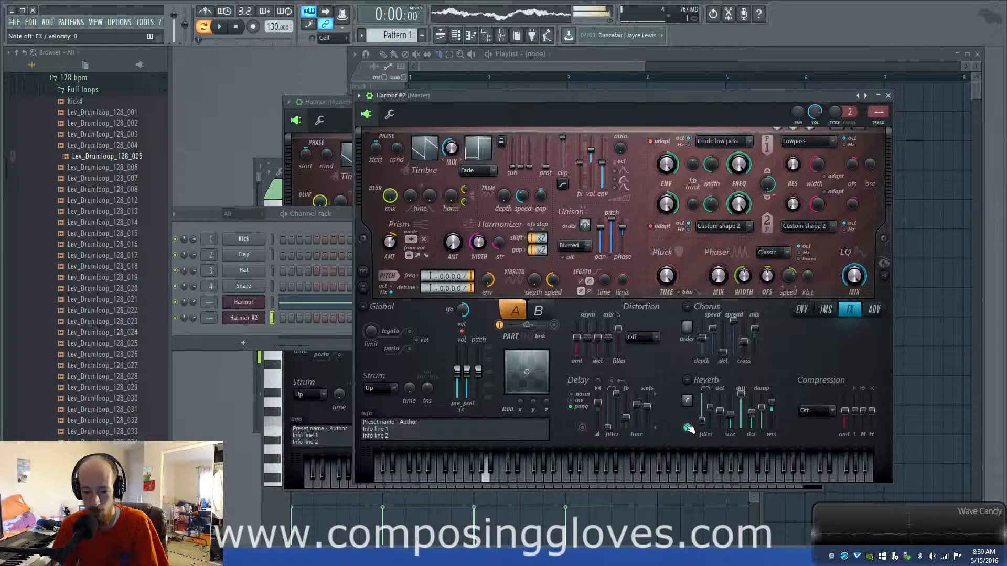
Step: Apply Cube distortion to Harmor #2 and raise the distortion asymmetry slightly
left_click(643, 337)
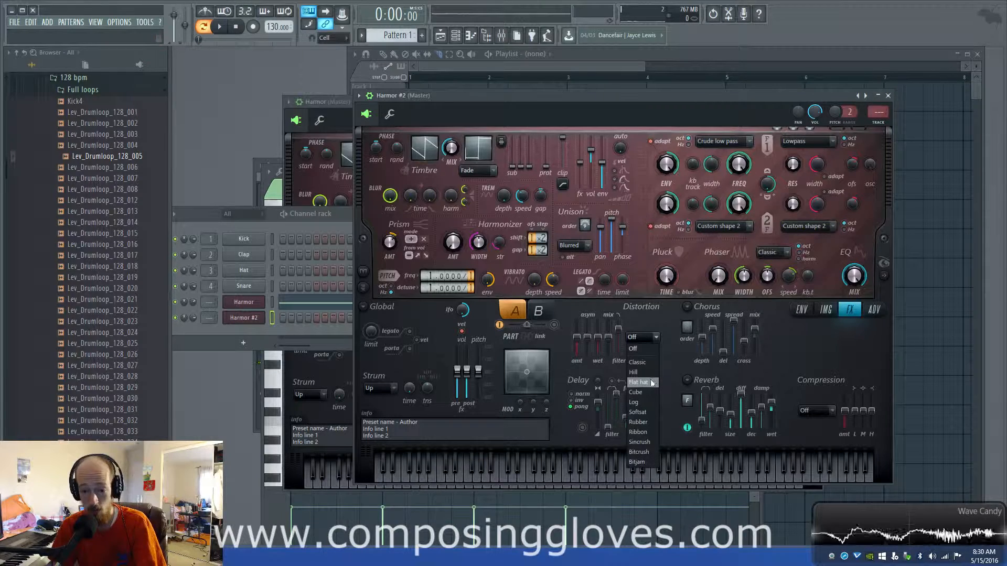
left_click(637, 392)
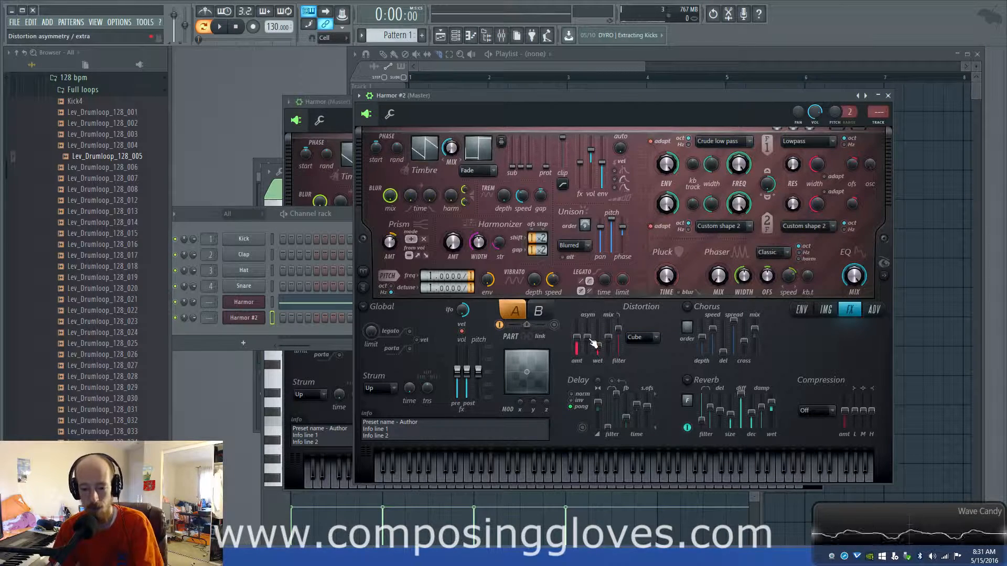
left_click_drag(587, 341, 587, 329)
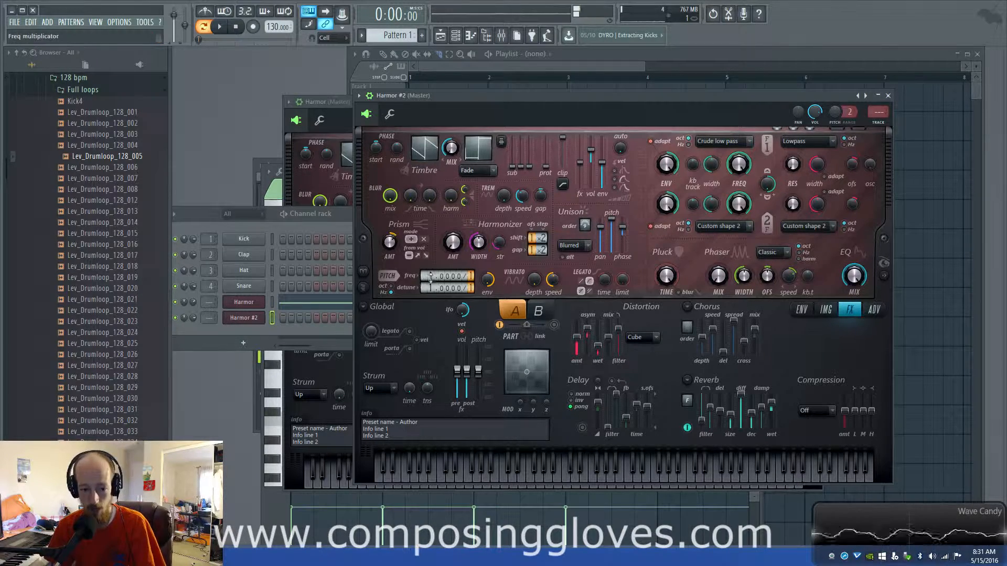
Step: Set the pitch frequency multiplier of Harmor #2 to 1/2 and its detune multiplier to 2/1
left_click_drag(431, 276, 466, 292)
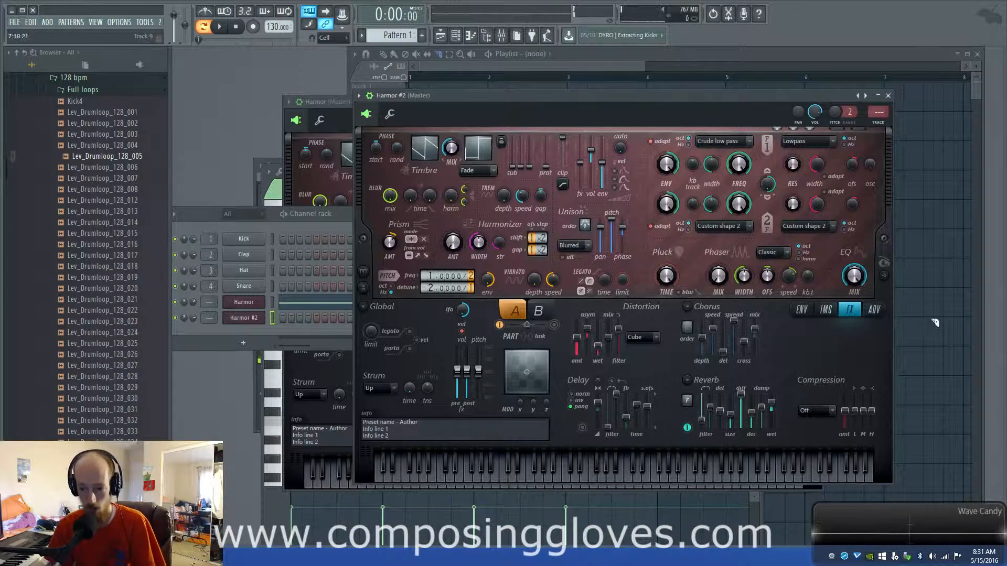
Step: Draw a Global EQ curve for Harmor #2 with a rounded low boost, a wide scooped dip in the mids and a high-frequency peak
left_click(849, 273)
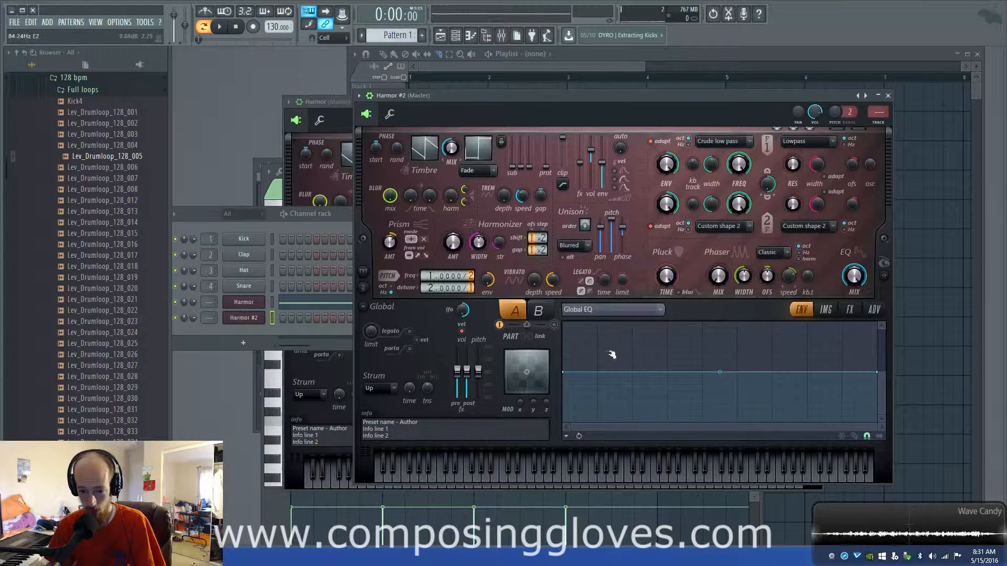
right_click(678, 404)
right_click(796, 337)
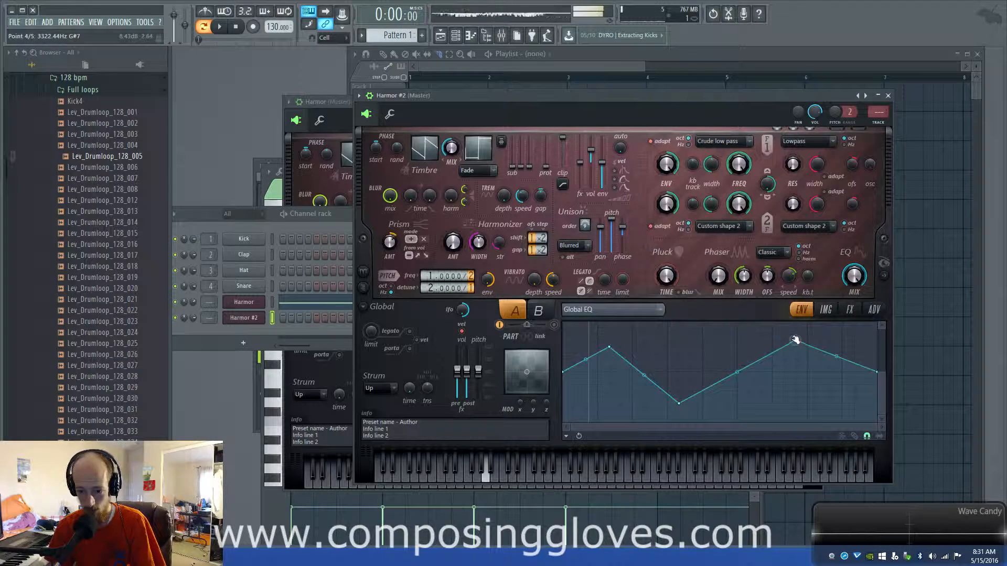
left_click_drag(565, 378, 586, 348)
left_click_drag(643, 371, 660, 403)
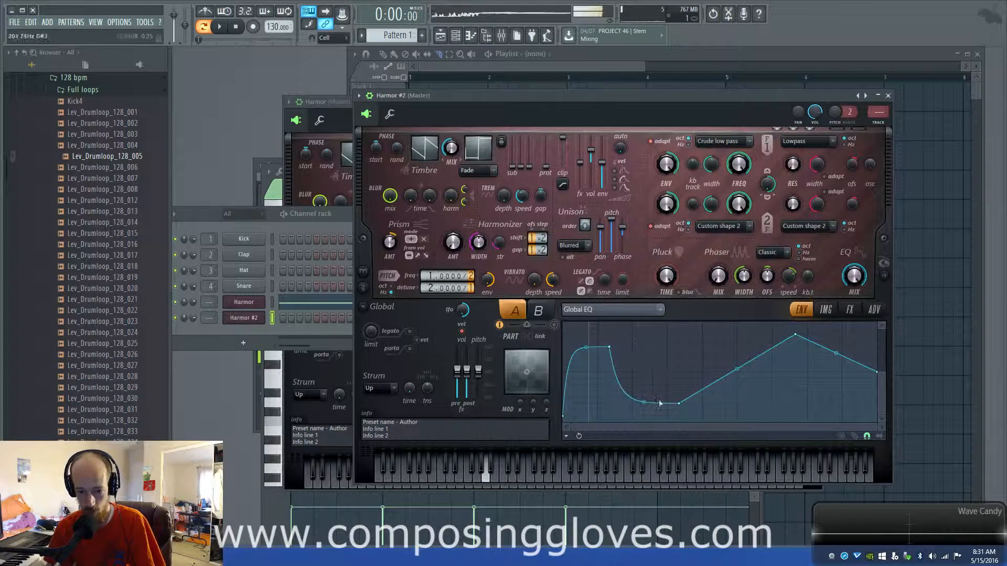
left_click_drag(737, 369, 738, 401)
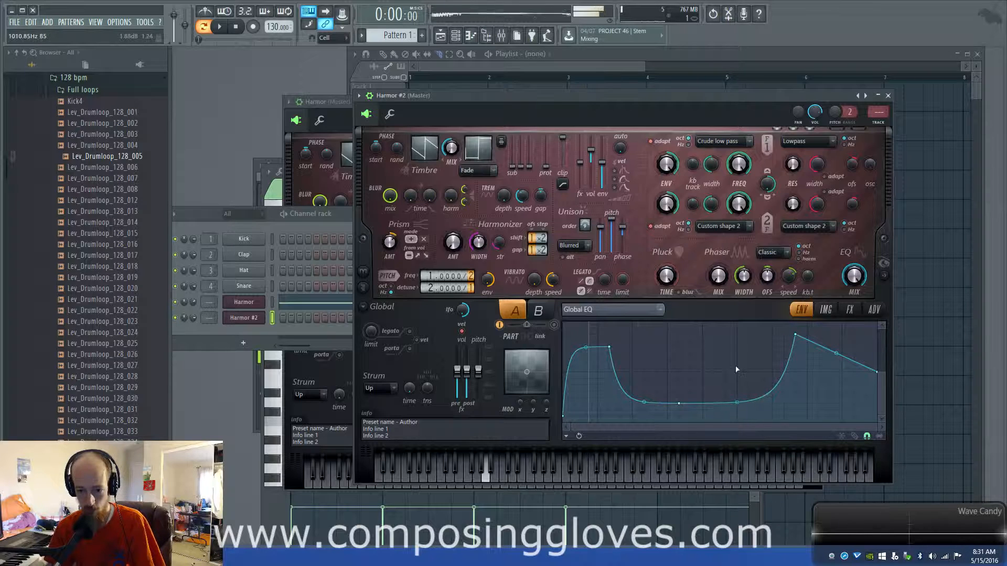
Step: Set the unison type of Harmor #2 to Hz
left_click(575, 246)
left_click(580, 305)
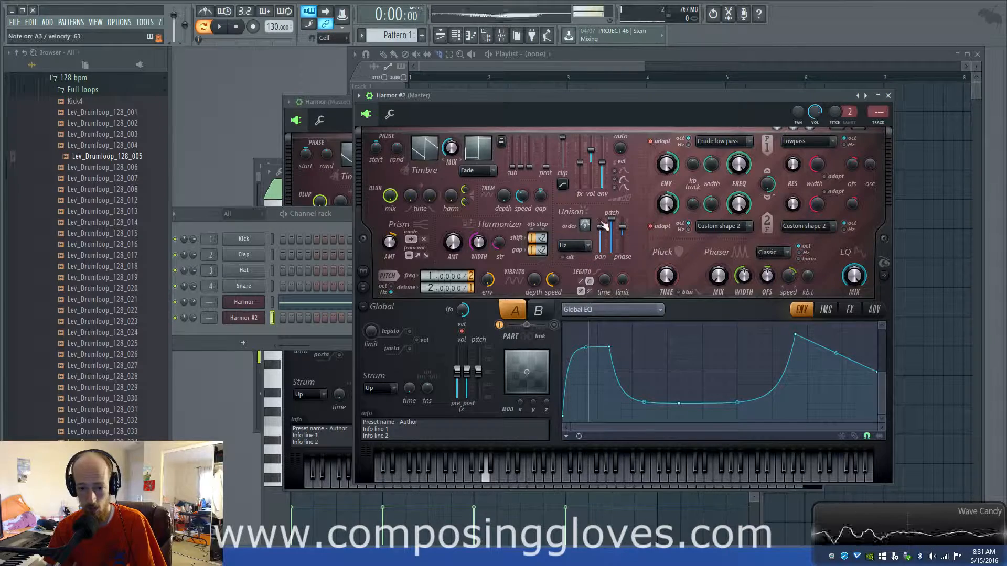
Step: Draw a Harmonic randomness curve with two humps above the centre line, a dip after each, and a flat end on the centre
left_click(635, 310)
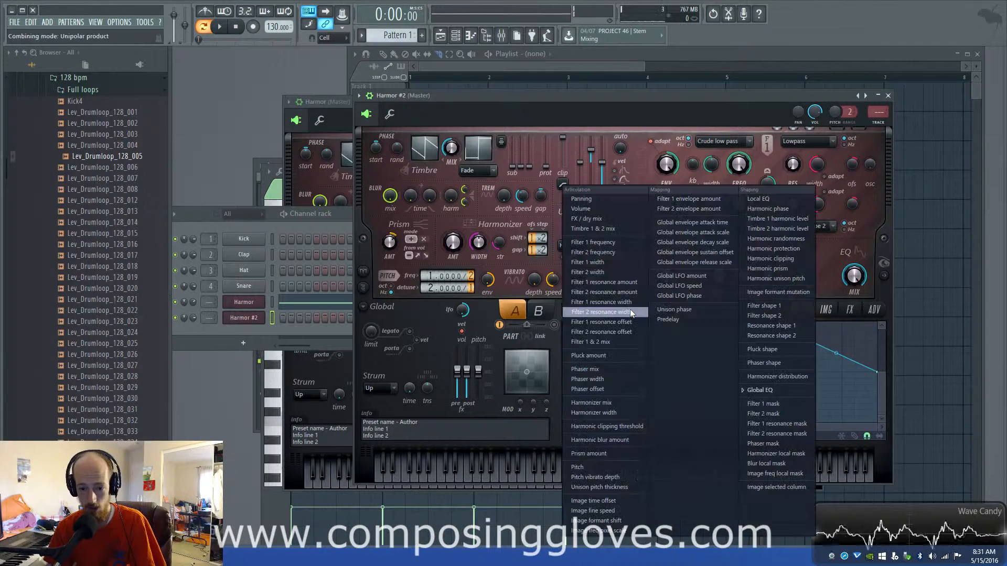
left_click(803, 241)
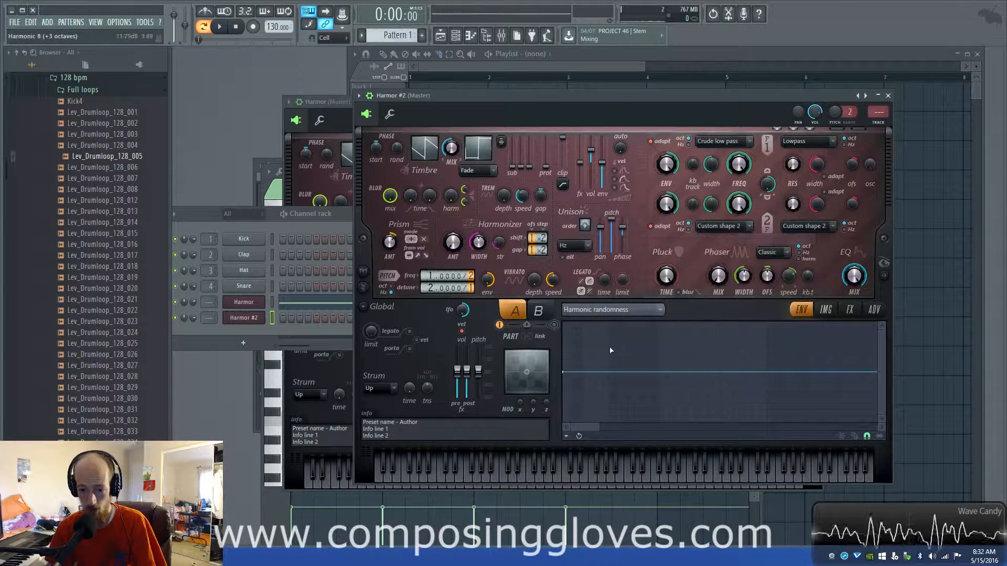
right_click(622, 397)
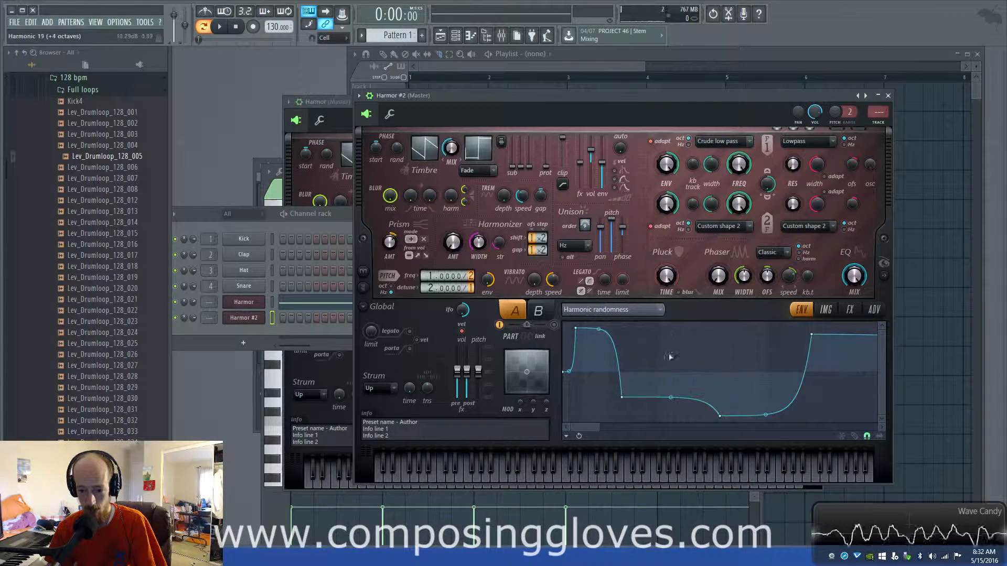
right_click(682, 354)
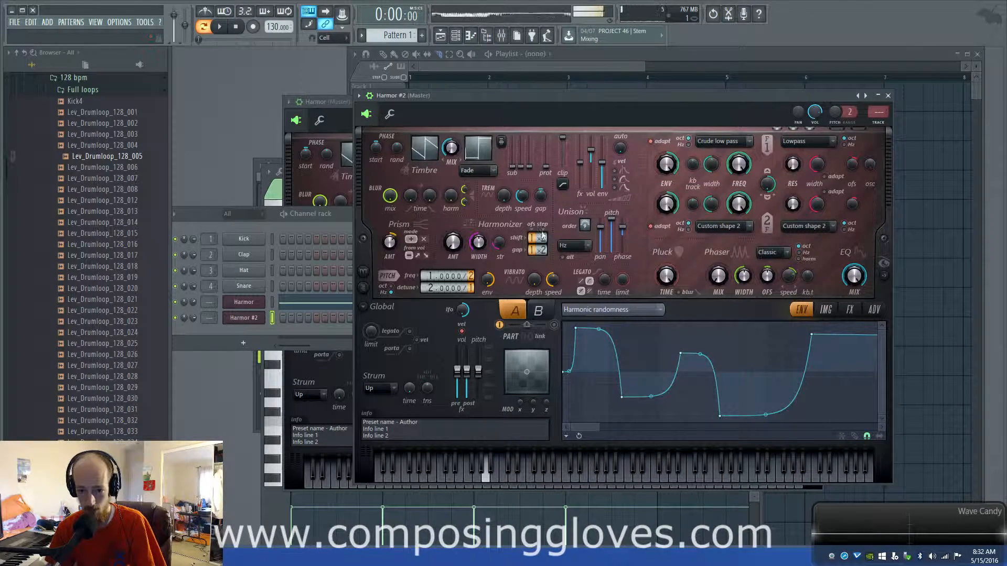
left_click_drag(576, 328, 576, 360)
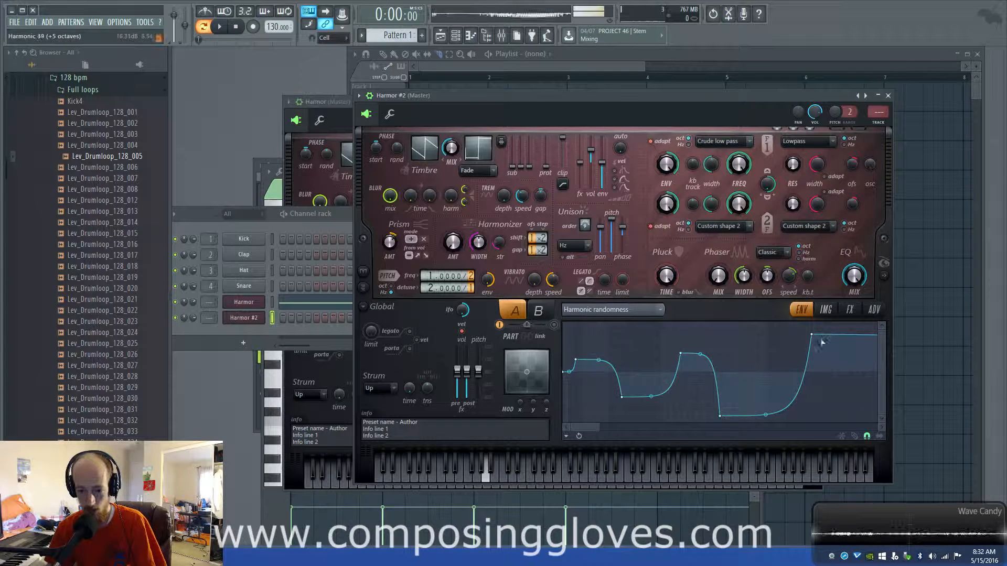
left_click_drag(812, 334, 811, 372)
left_click_drag(578, 361, 610, 337)
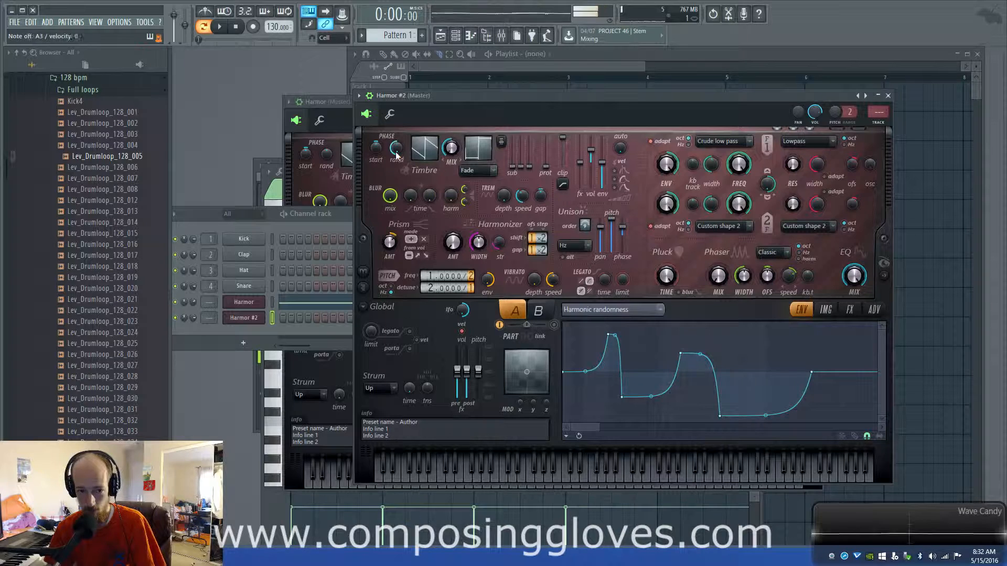
Step: Lower the unison pitch amount of Harmor #2 to about 34%
left_click(850, 310)
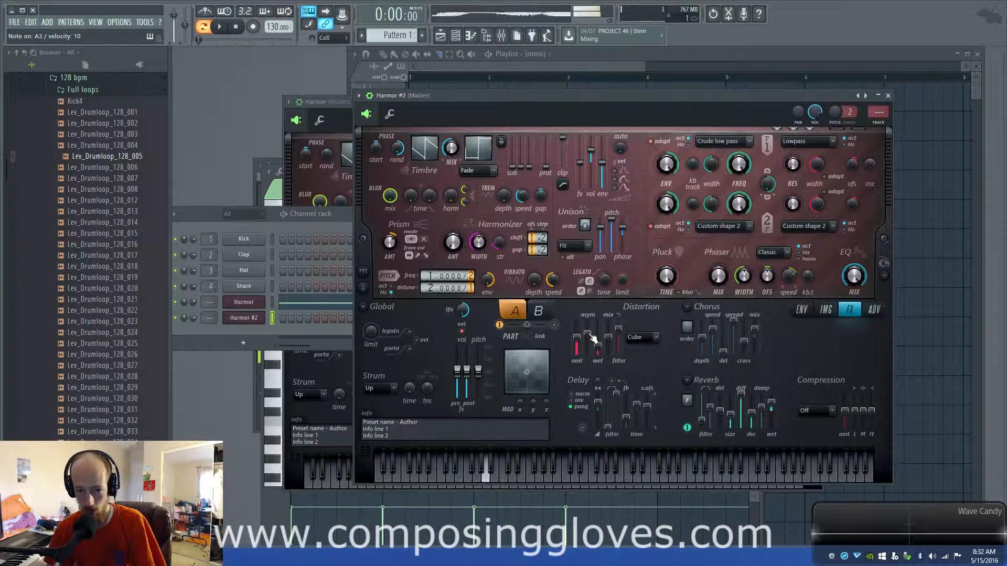
left_click(810, 313)
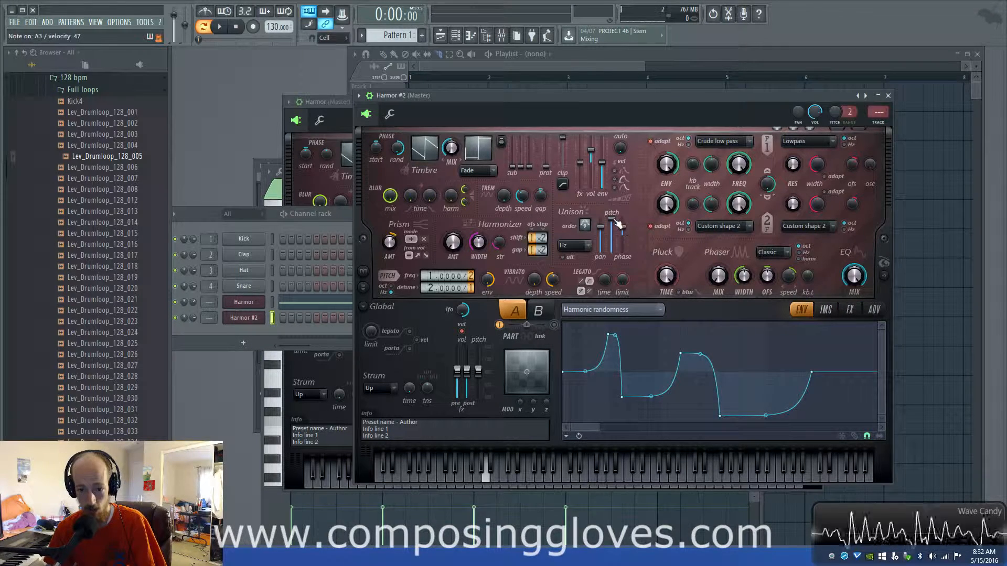
left_click_drag(611, 218, 611, 229)
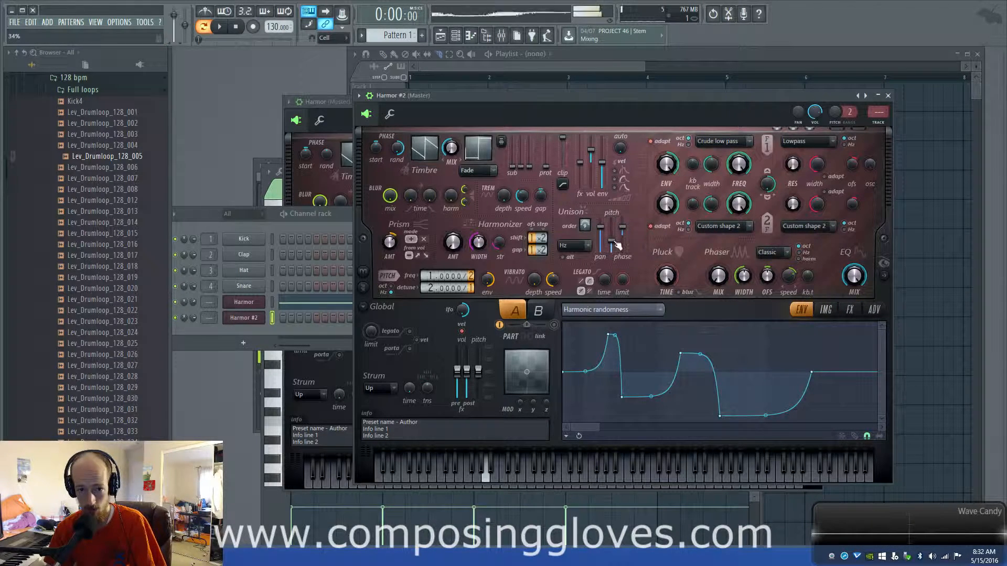
left_click_drag(617, 246, 617, 244)
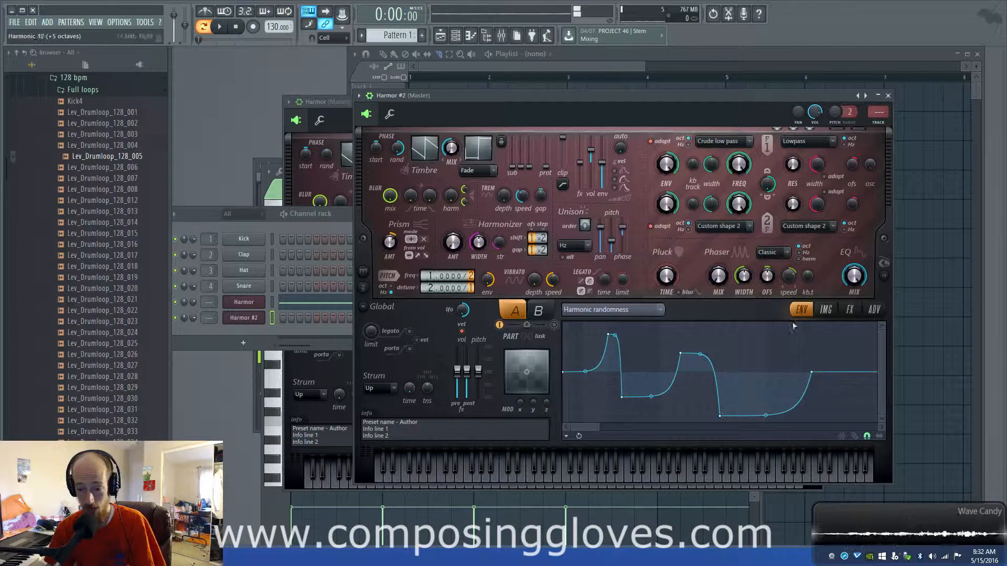
Step: Draw a Harmonic unison pitch curve with a tall peak, a deep dip, a smaller late peak and a final dip
left_click(655, 312)
left_click(803, 281)
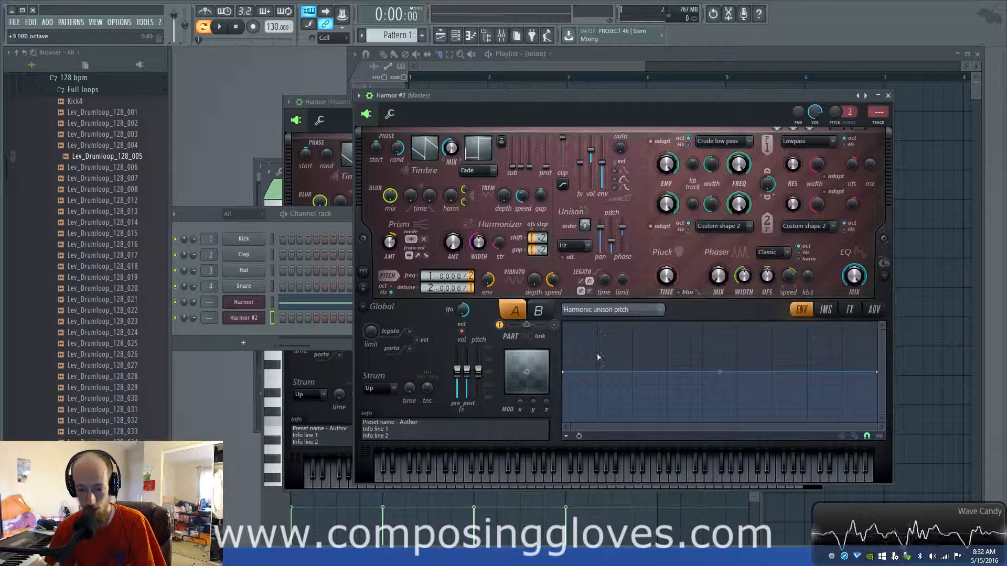
right_click(656, 328)
right_click(678, 416)
right_click(795, 354)
right_click(819, 410)
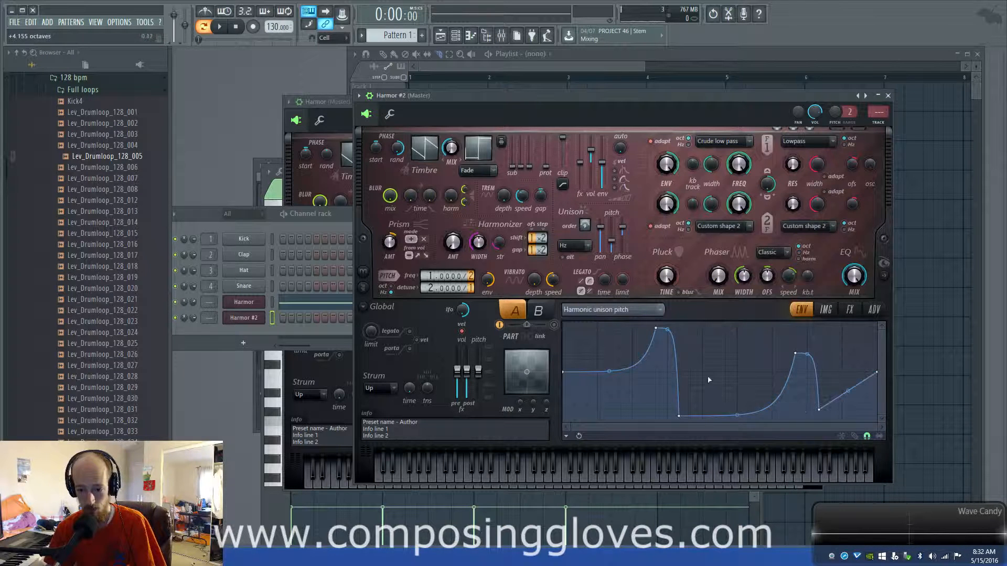
Step: Add a small early peak and dip and a stepped plateau after the deep dip to the Harmonic unison pitch curve, adjusting neighbouring points
right_click(703, 372)
right_click(728, 341)
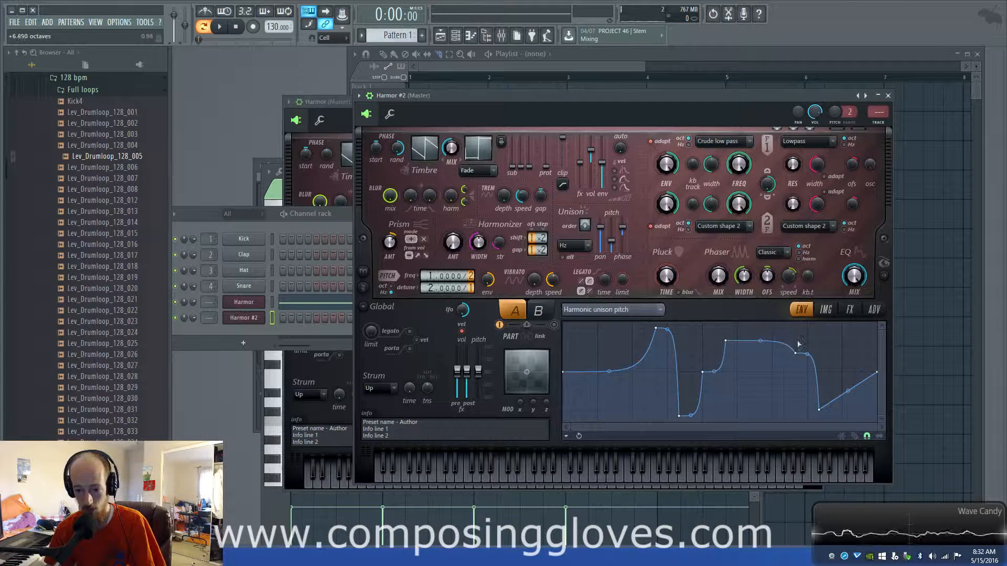
right_click(586, 347)
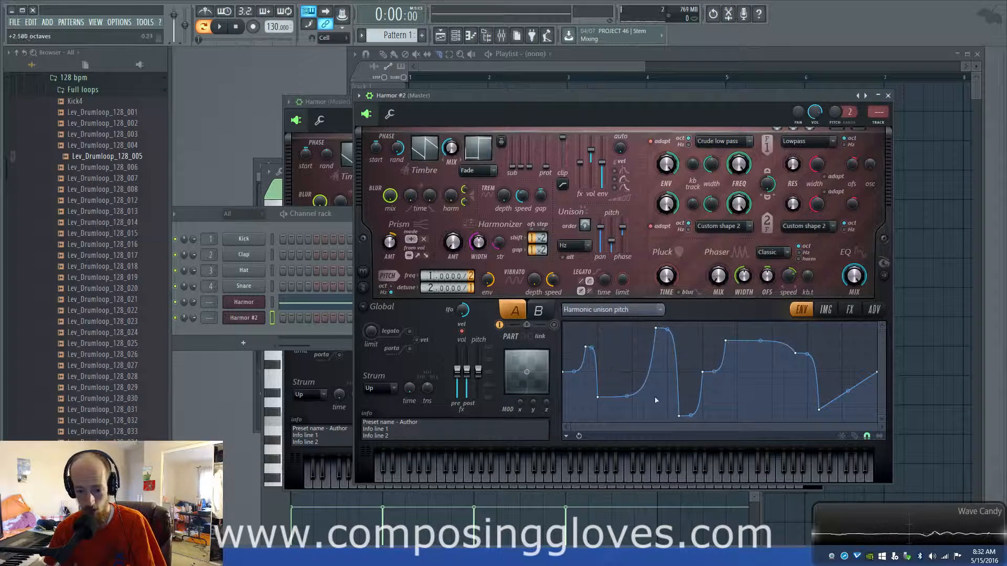
left_click_drag(655, 330, 644, 328)
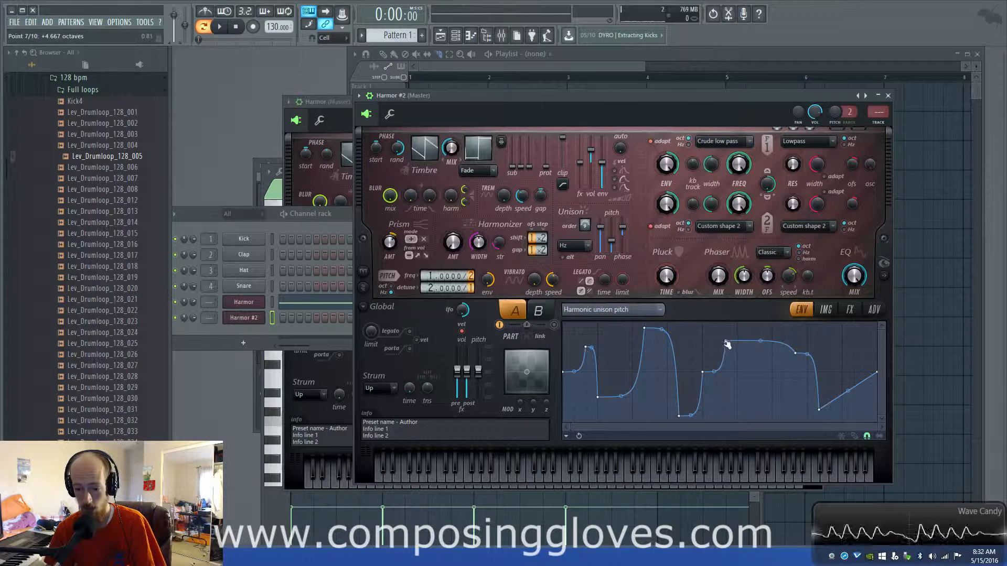
left_click_drag(727, 345, 747, 343)
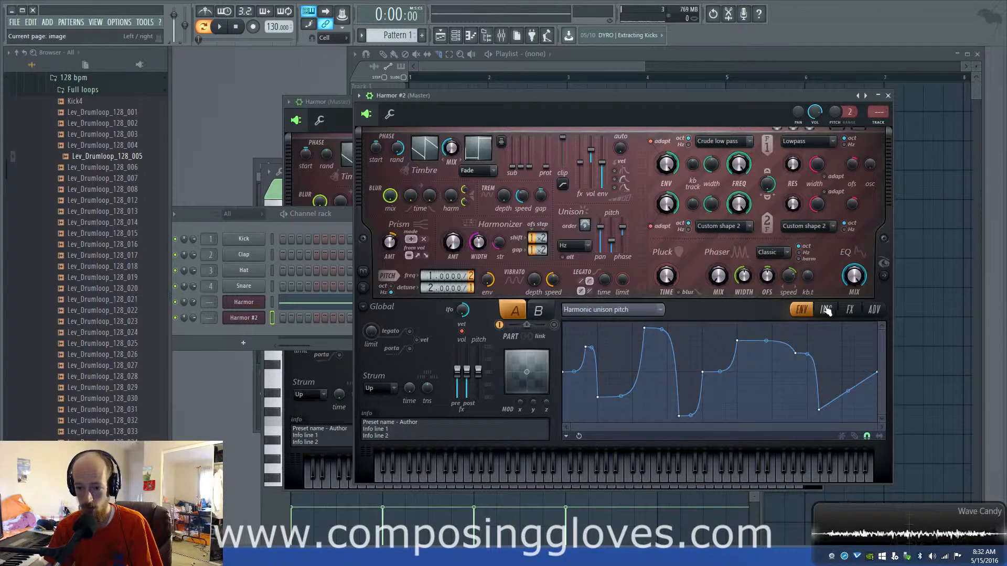
Step: Reshape the Global EQ with a shallower mid dip shifted to higher frequencies, a narrower low boost and a deep notch just above it
left_click(850, 310)
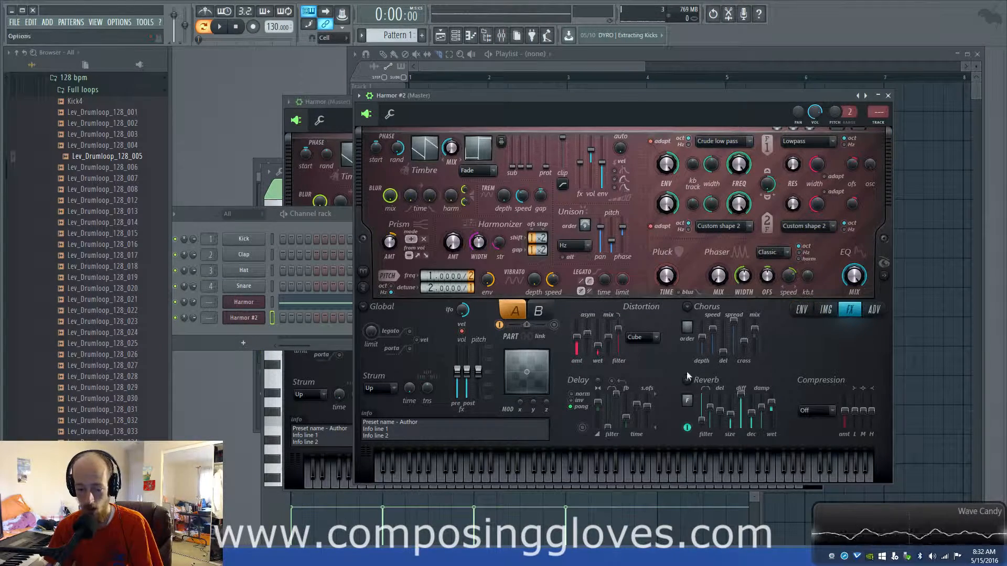
left_click(859, 284)
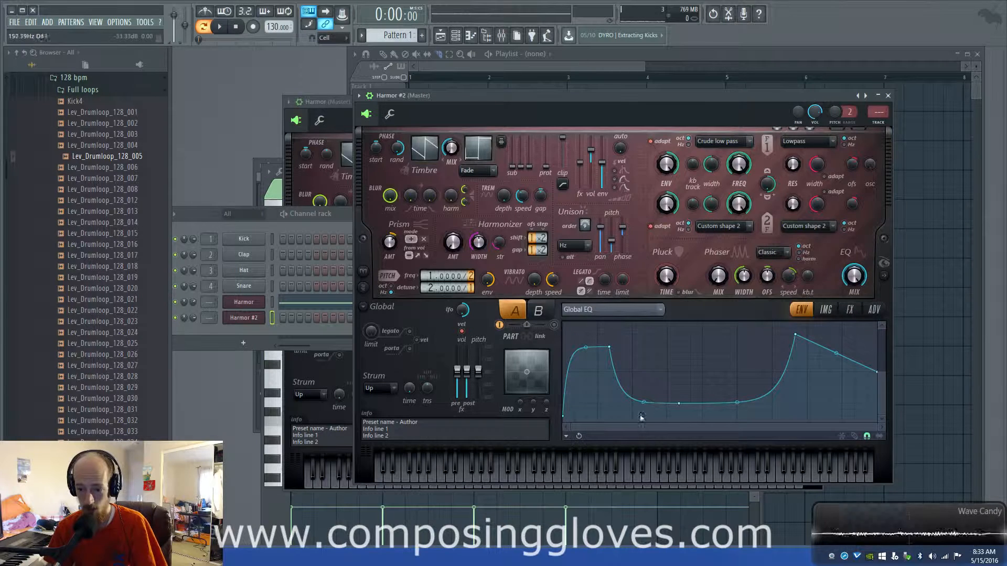
left_click_drag(681, 404, 725, 391)
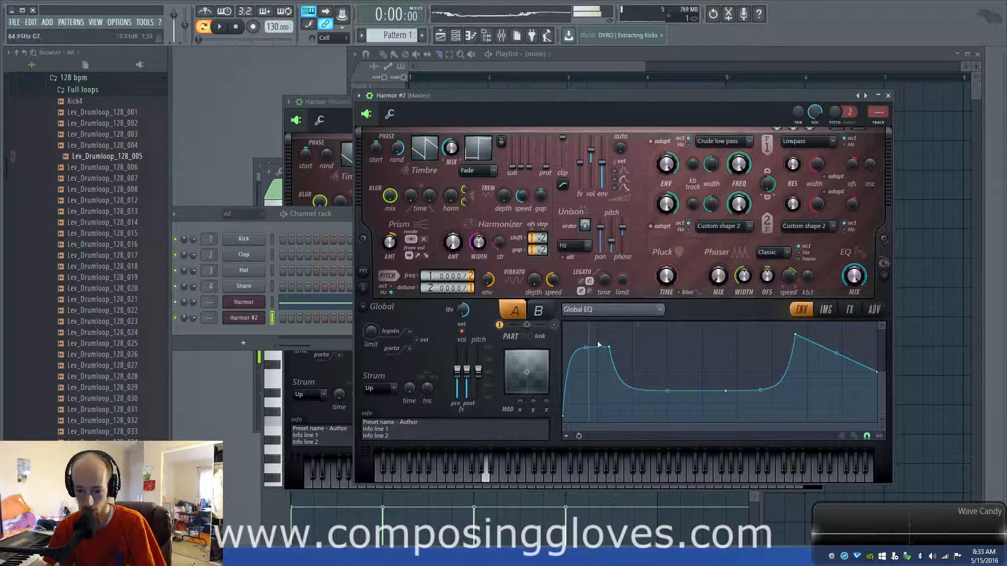
left_click_drag(609, 347, 586, 347)
right_click(606, 413)
left_click_drag(607, 413, 597, 423)
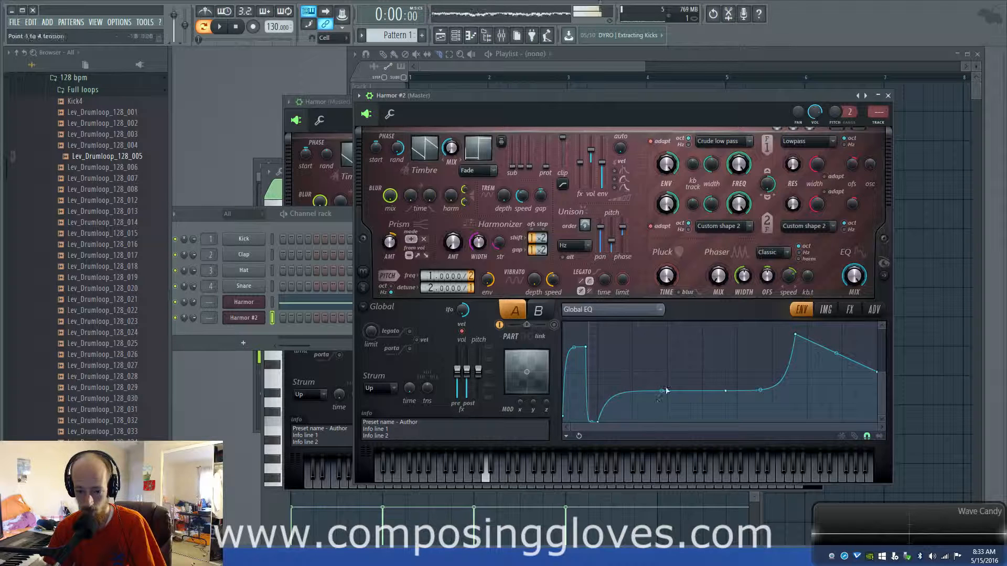
Step: Add a slightly raised point in the Global EQ's mid range and flatten the high peak into a gentle plateau near the centre line
right_click(691, 342)
left_click_drag(692, 342, 667, 420)
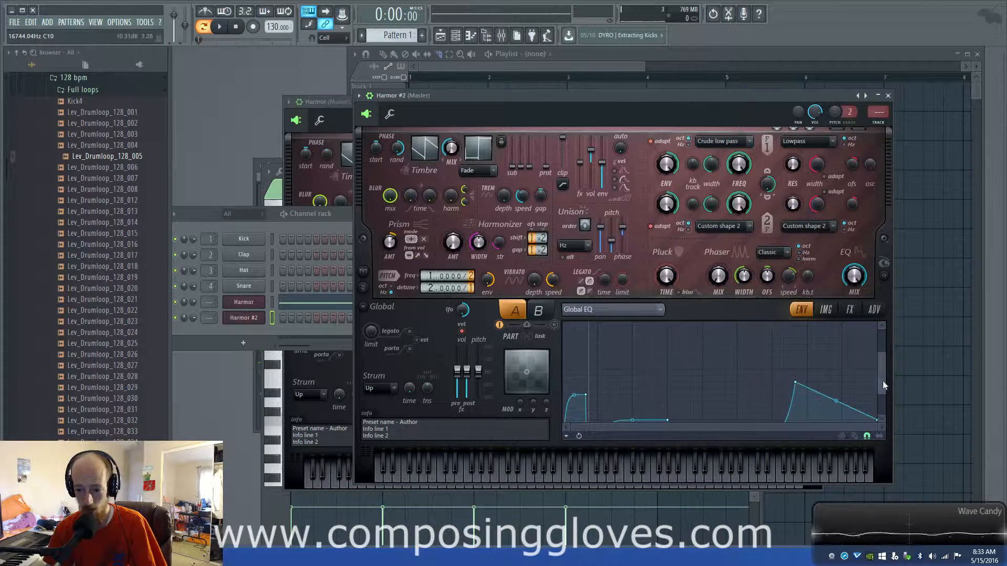
scroll(883, 386, "down", 3)
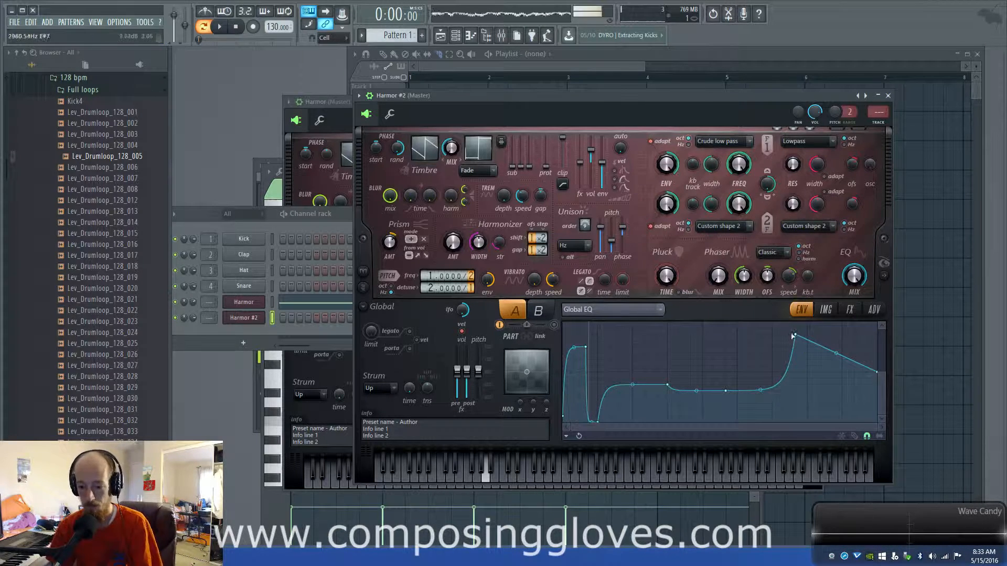
left_click_drag(794, 335, 770, 379)
mouse_move(839, 373)
left_mouse_down()
mouse_move(839, 351)
mouse_move(842, 367)
left_mouse_up()
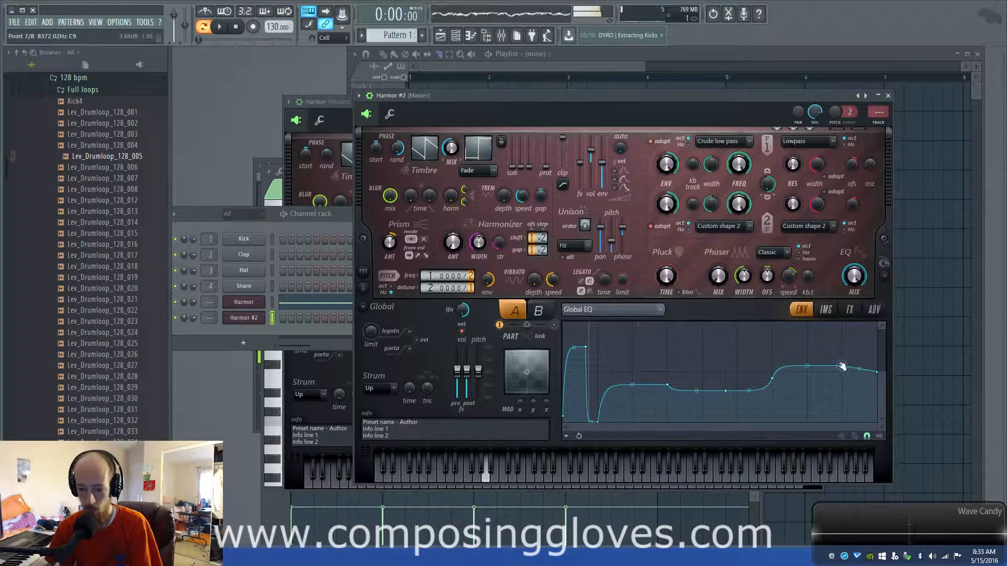
Step: Lower the Global EQ's bass boost to the centre line, form a narrow peak between two deep low-mid notches, and lower the following mid points
left_click_drag(588, 348, 644, 354)
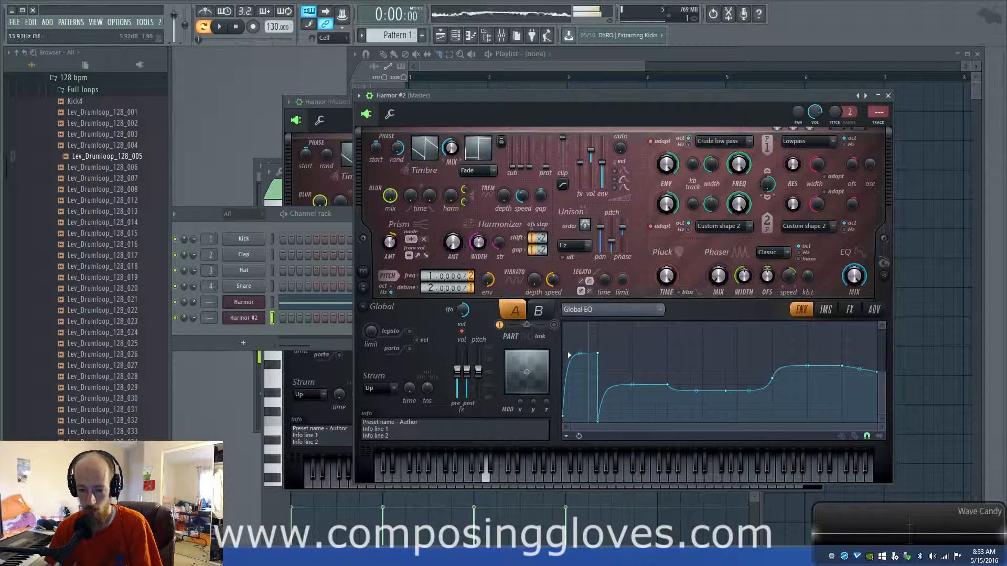
left_click_drag(579, 370, 635, 367)
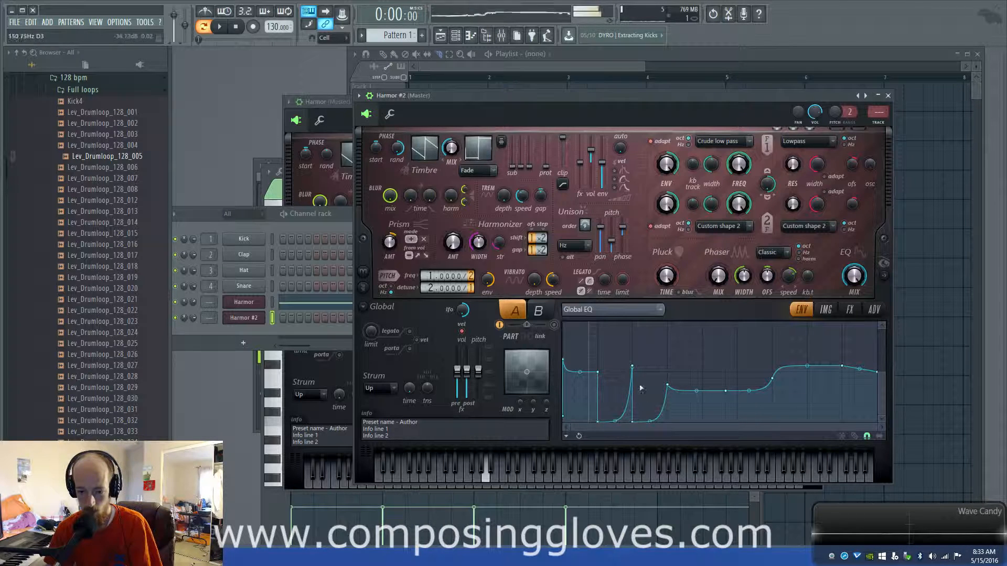
left_click_drag(613, 414, 619, 348)
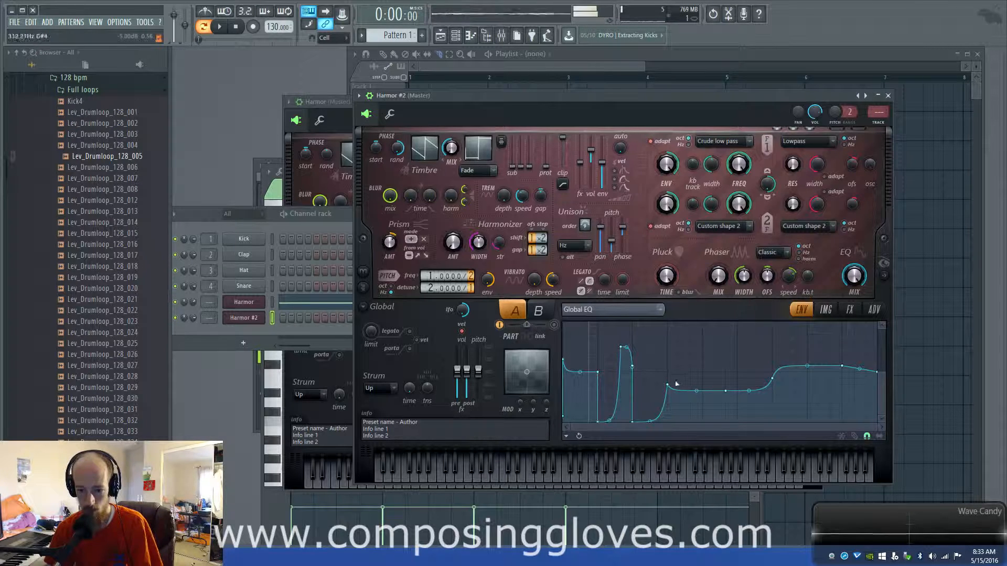
left_click_drag(669, 386, 667, 405)
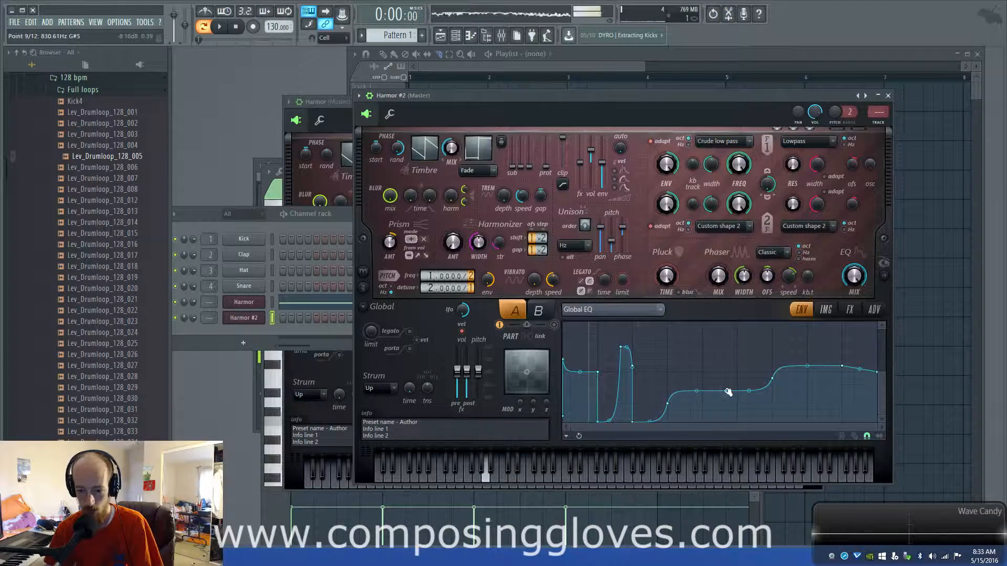
mouse_move(728, 392)
left_mouse_down()
mouse_move(726, 371)
mouse_move(726, 397)
left_mouse_up()
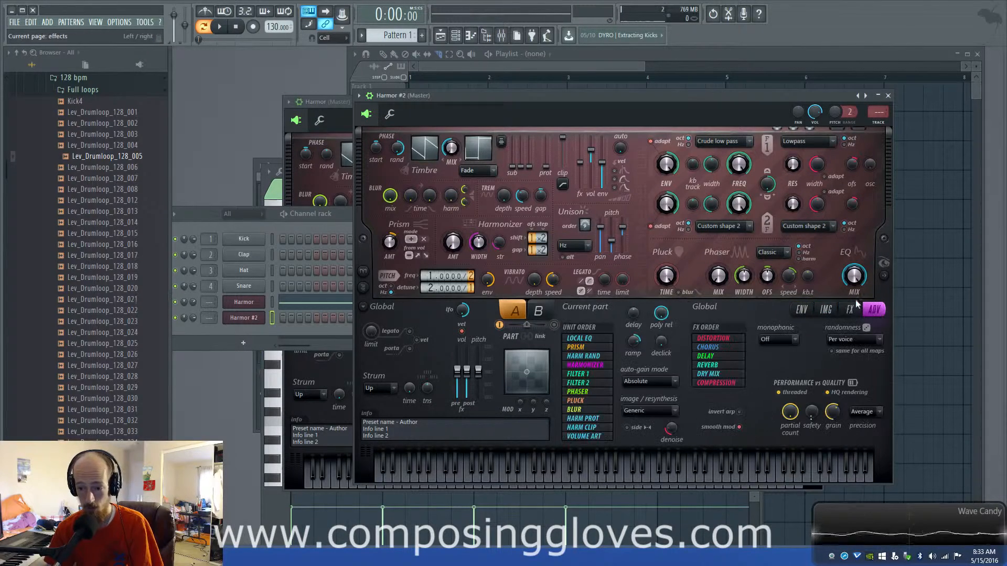
Step: Look at the image page of Harmor #2, finishing on its effects settings
left_click(822, 312)
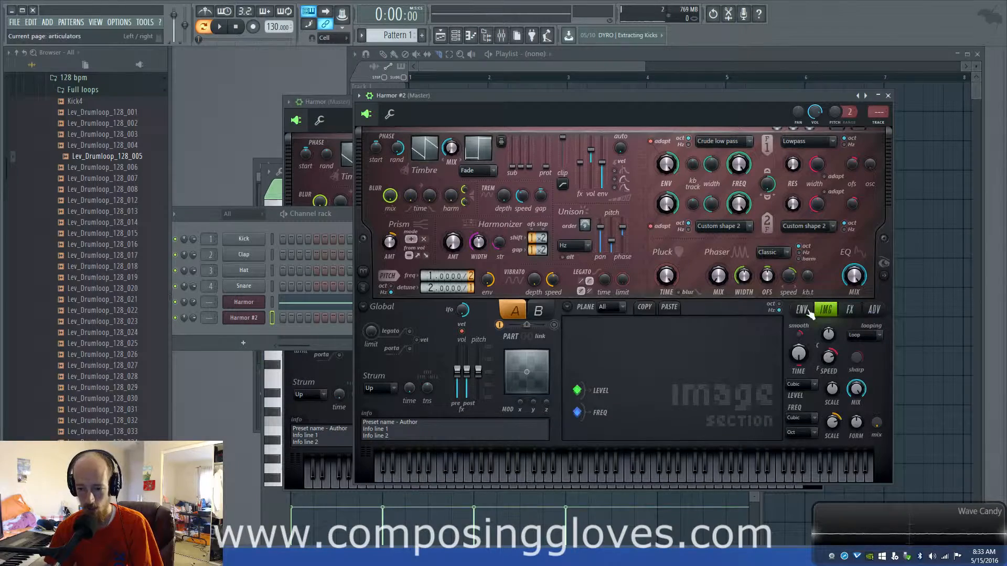
left_click(852, 311)
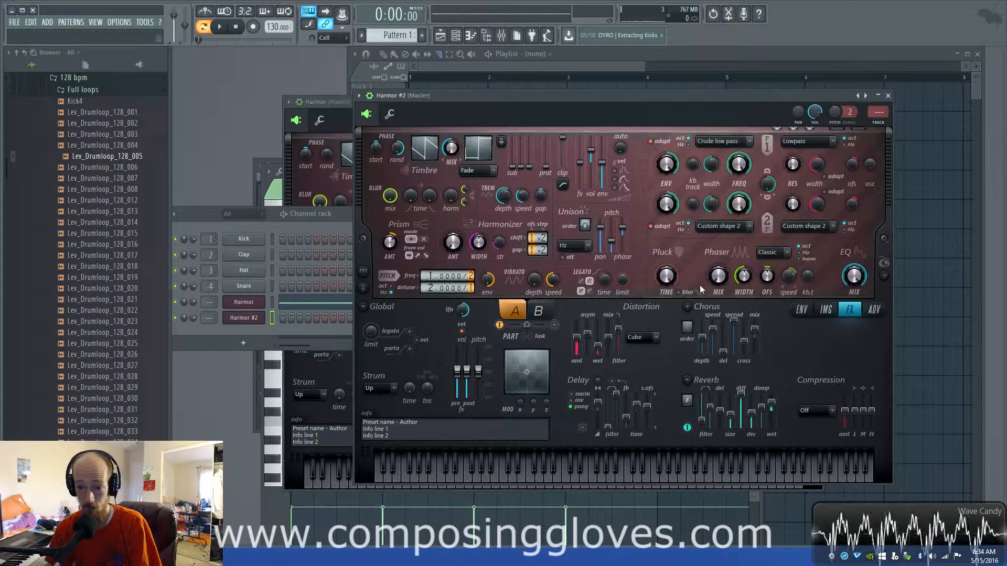
Step: Set Harmor #2's phaser type to Twins, show the spectrum display, and raise the phaser mix
left_click(767, 253)
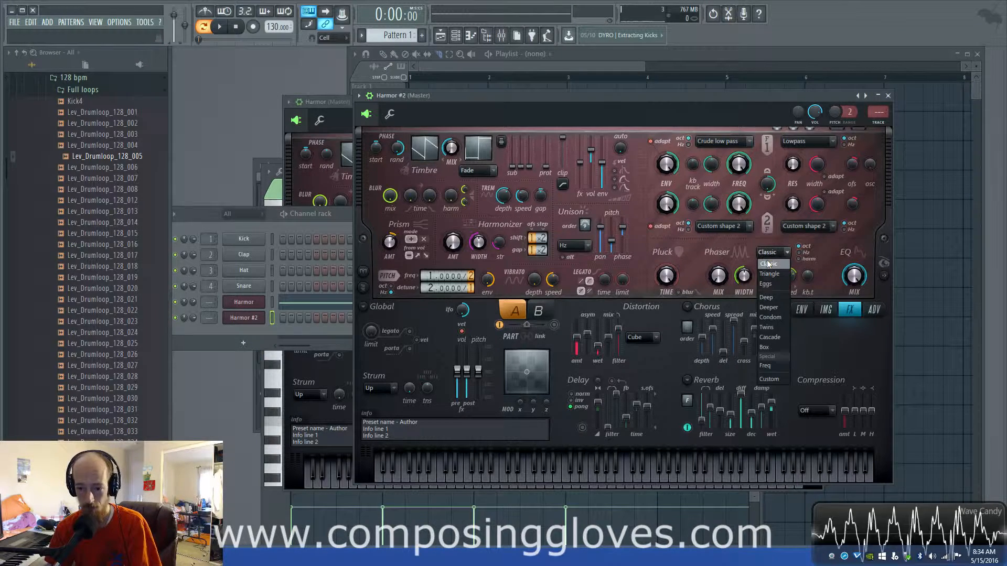
left_click(782, 328)
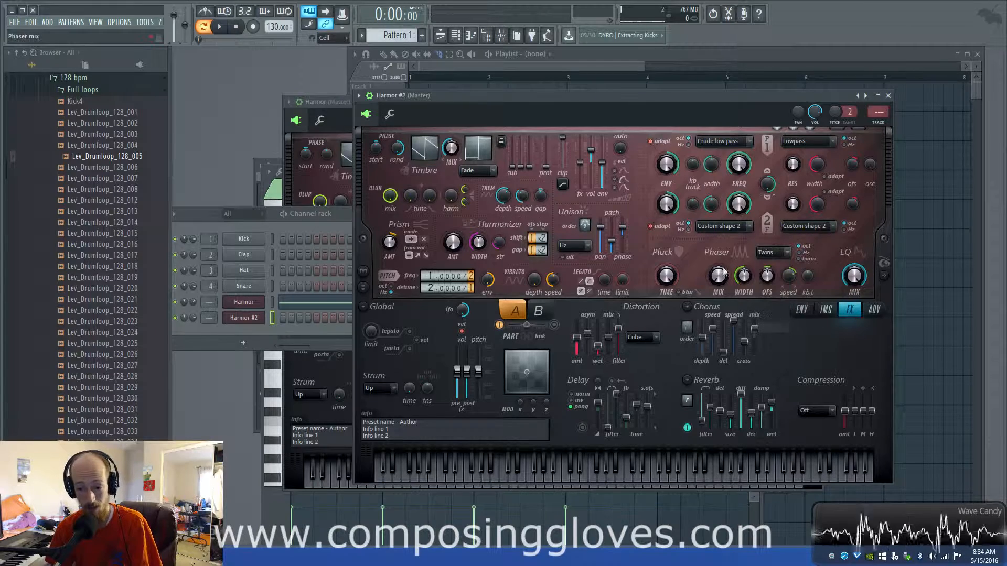
left_click(885, 276)
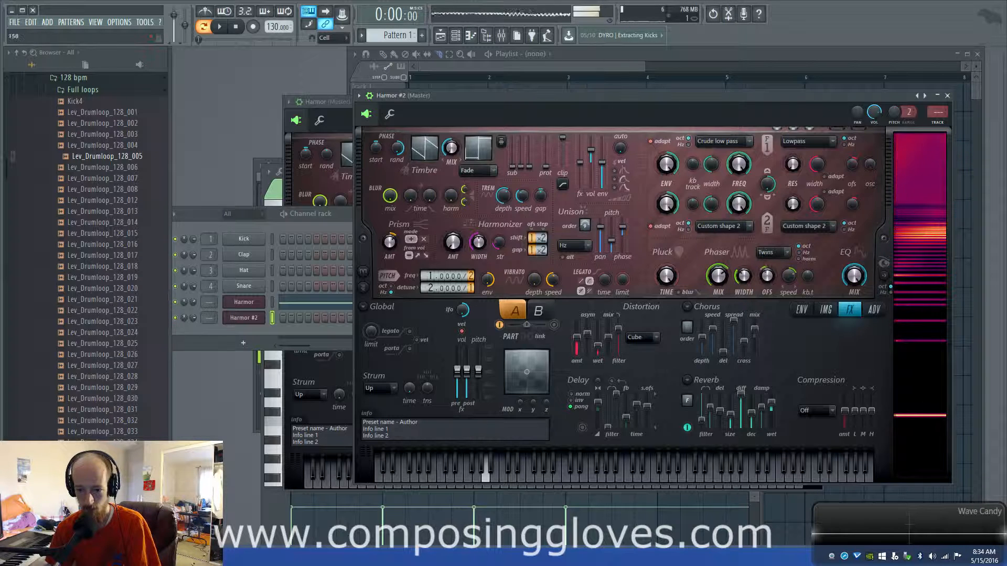
left_click_drag(792, 274, 811, 282)
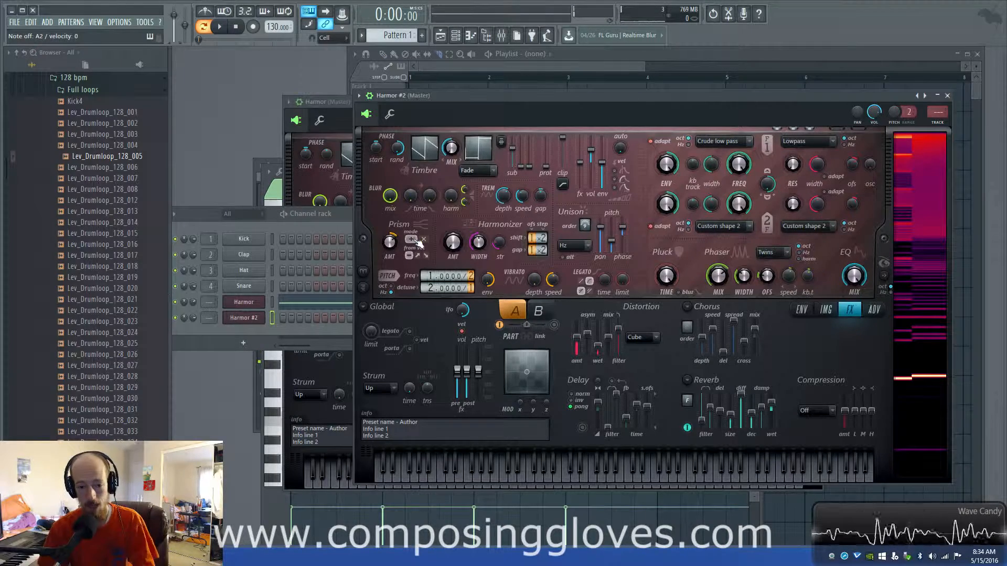
Step: Place a two-bar F1 slide note at the start of Harmor #2's piano roll
left_click(245, 226)
left_click(505, 81)
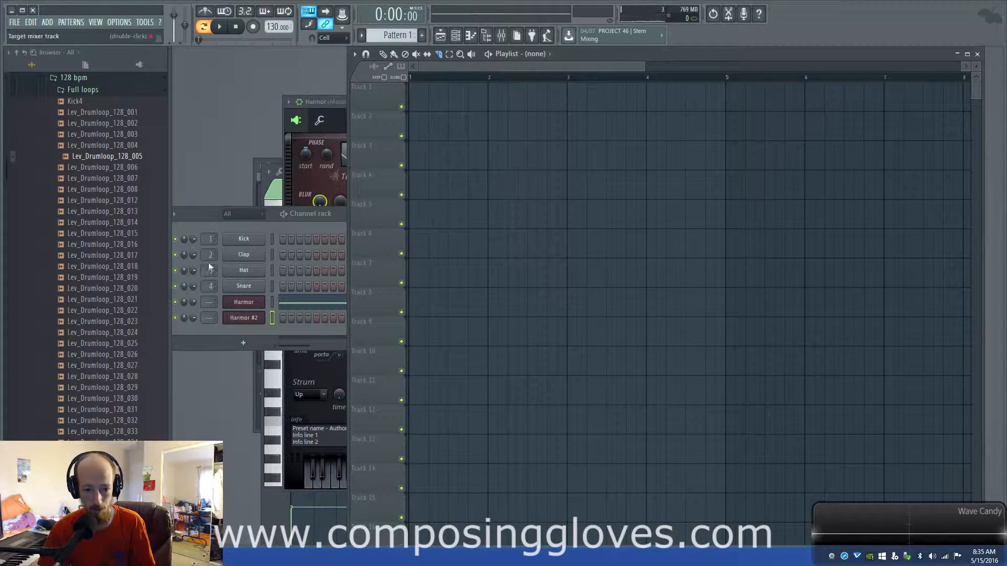
right_click(265, 317)
right_click(265, 317)
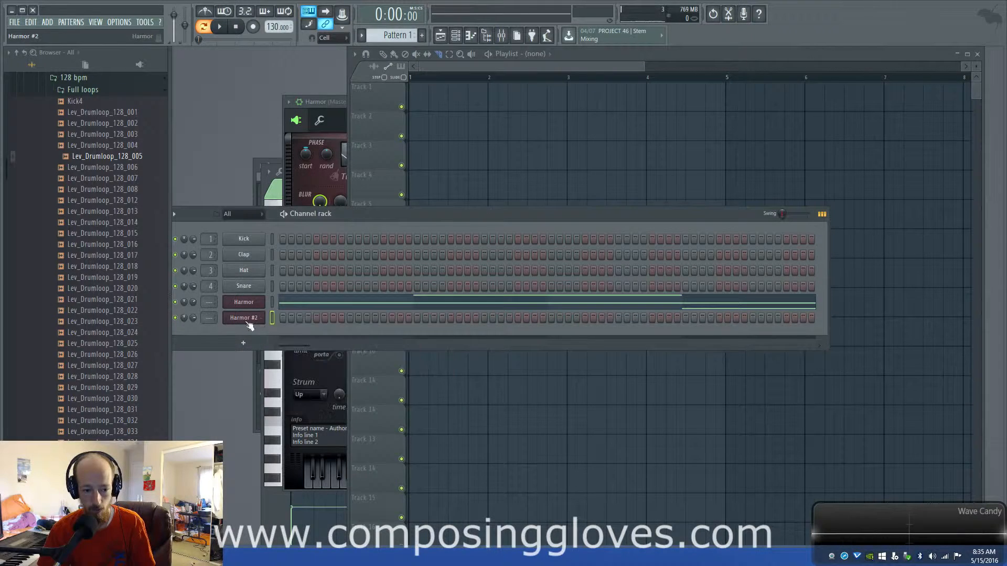
right_click(265, 318)
left_click(288, 318)
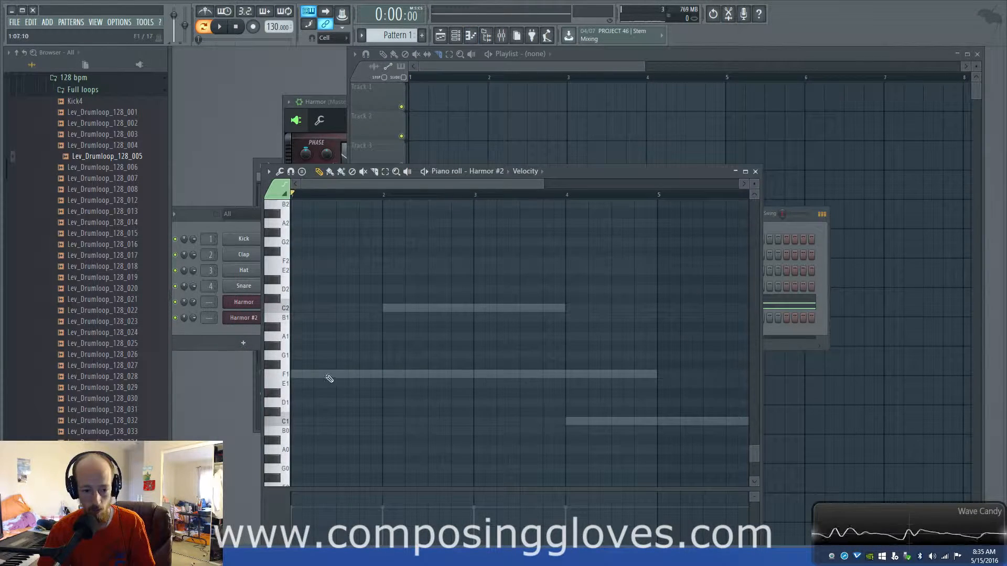
left_click(304, 374)
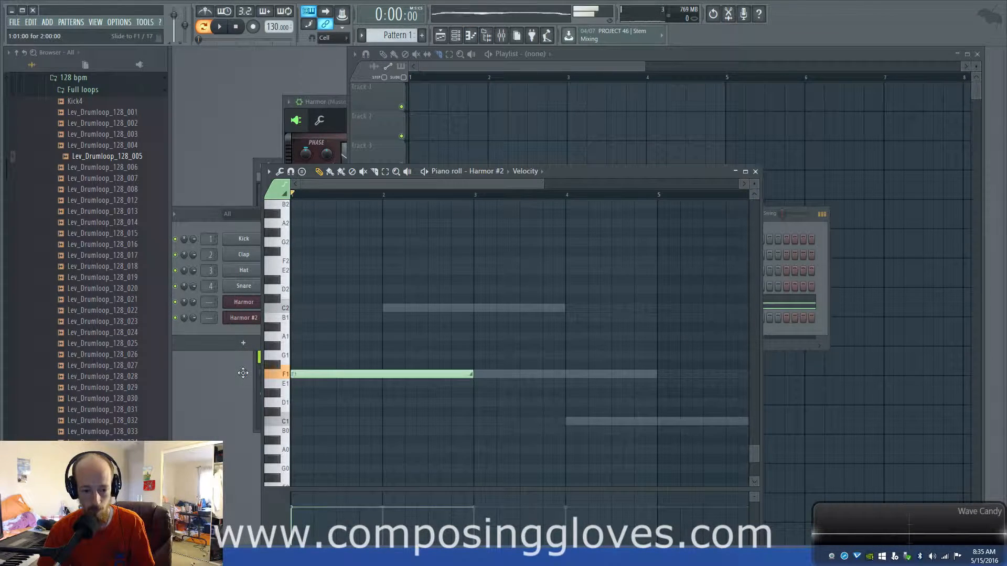
Step: Delete all the existing notes of the two Harmor channels in the piano roll
right_click(407, 308)
right_click(407, 308)
right_click(444, 375)
right_click(611, 422)
right_click(572, 375)
scroll(336, 330, "up", 3)
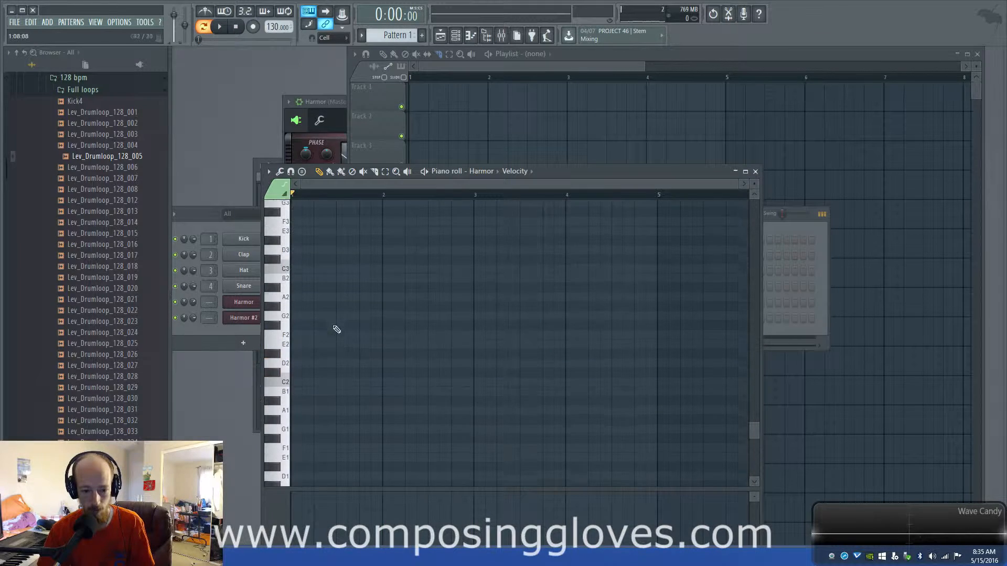
scroll(337, 329, "up", 1)
Step: Place a regular two-bar C3 note at bar 1 of Harmor #2's piano roll, replacing the slide note drawn first
left_click(237, 318)
right_click(238, 318)
left_click(286, 320)
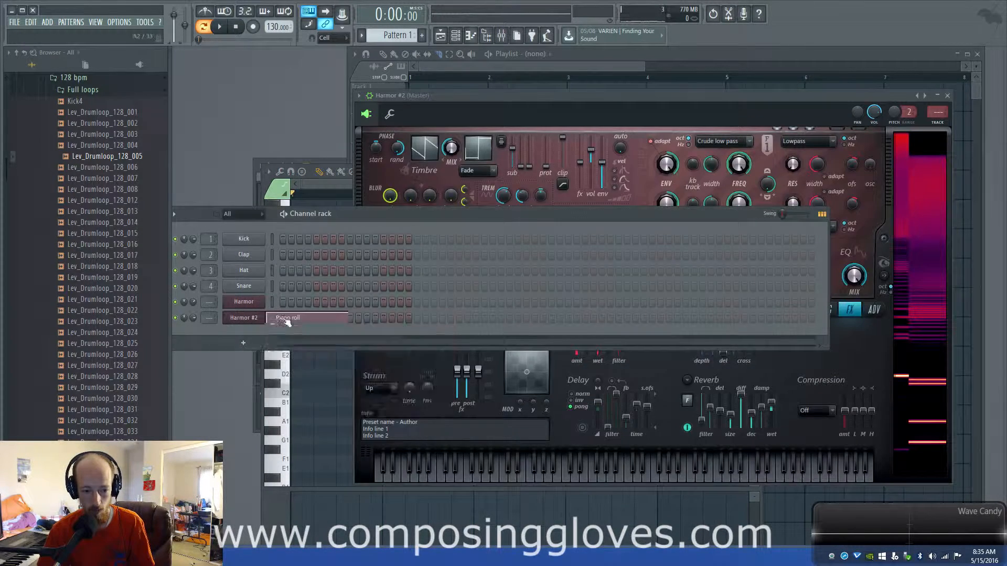
scroll(338, 302, "up", 2)
left_click(291, 335)
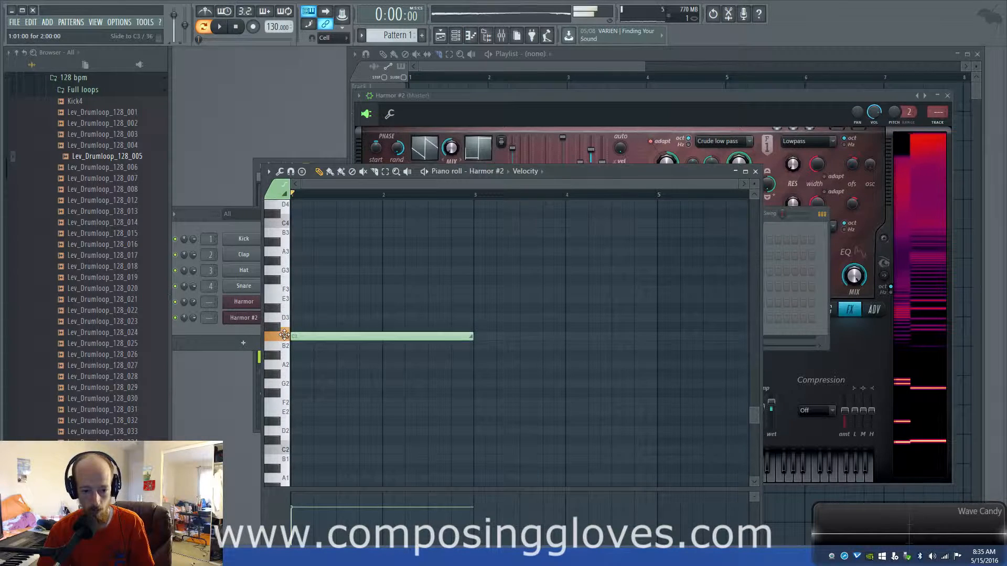
right_click(297, 336)
left_click(300, 336)
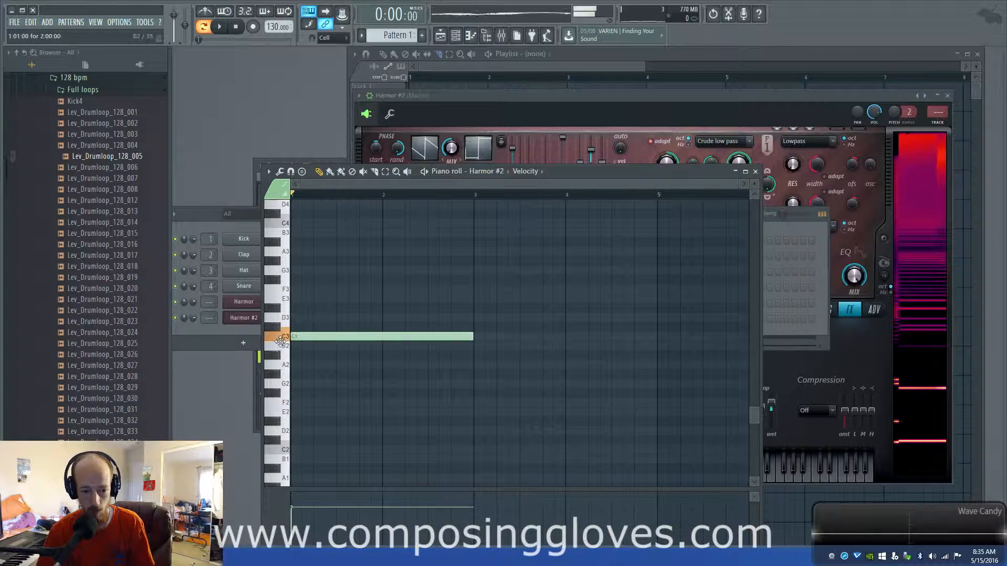
Step: Add a 10-step slide note on C2 at bar 2 of Harmor #2 and play the pattern
scroll(348, 275, "up", 2)
key("space")
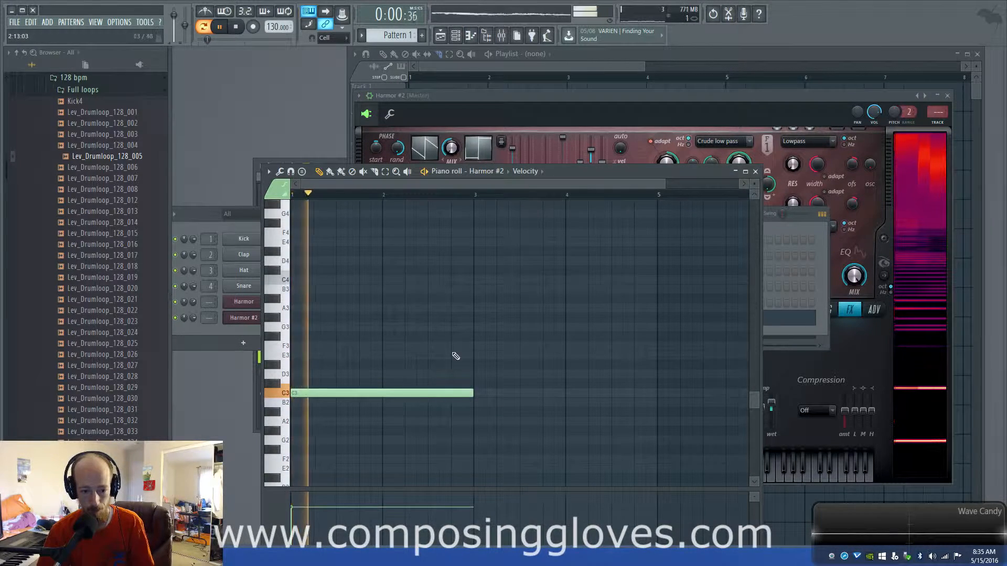
scroll(464, 362, "down", 2)
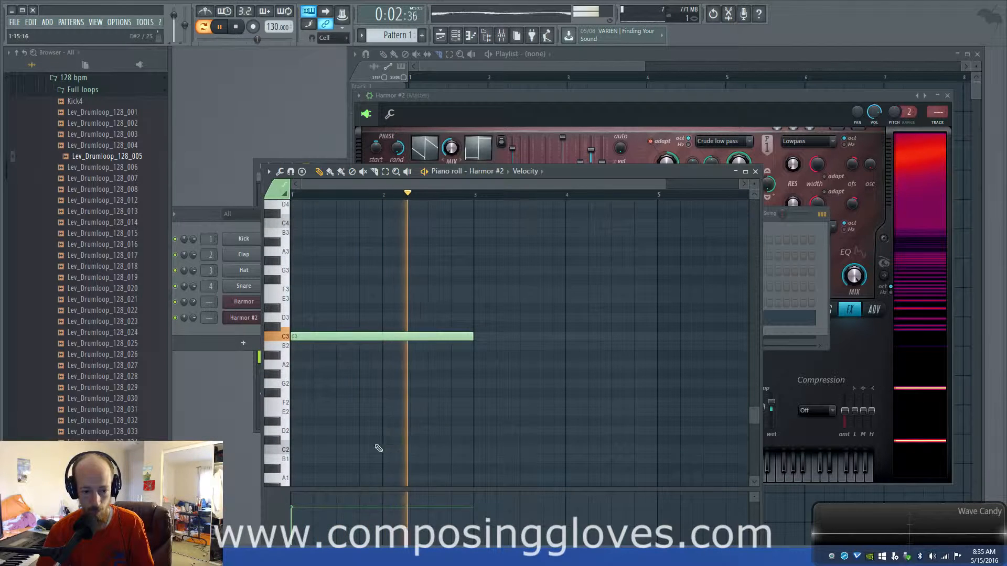
left_click(395, 441)
key("space")
key("space")
left_click_drag(564, 441, 419, 448)
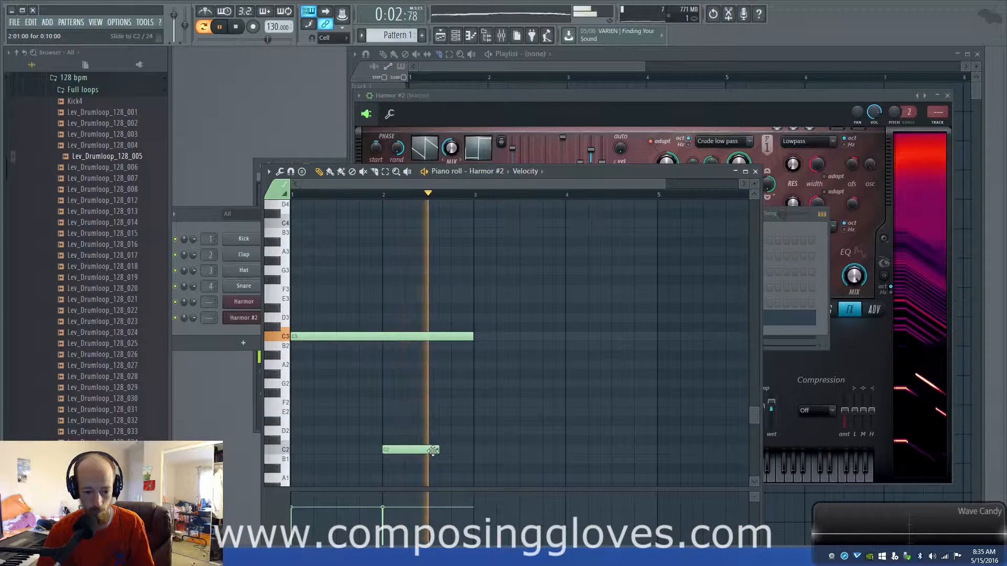
key("space")
Step: Move the two-bar note up to C4 and lengthen the C2 slide note at bar 2 to 12 steps
scroll(400, 360, "up", 3)
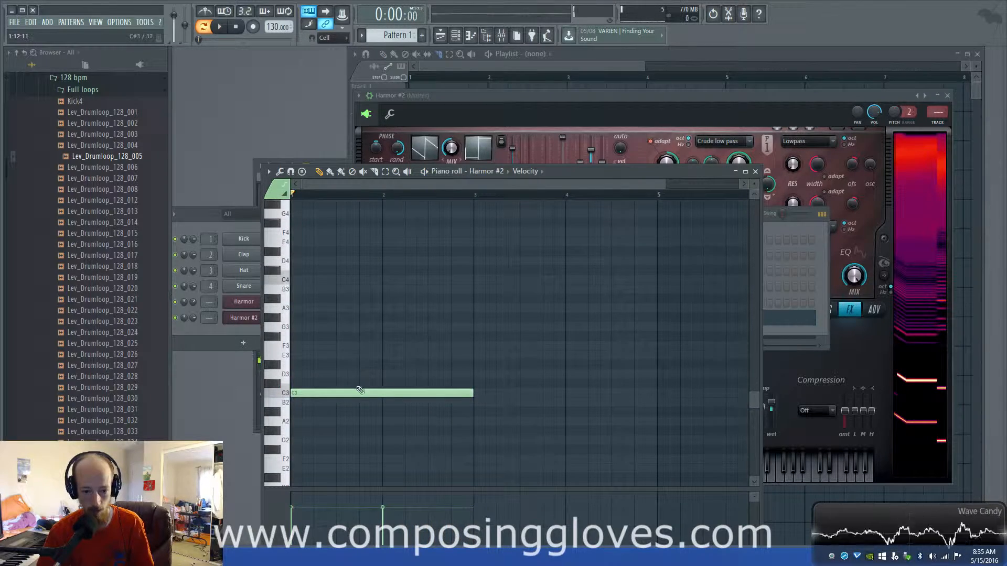
left_click_drag(353, 392, 325, 305)
scroll(334, 325, "down", 4)
scroll(333, 325, "down", 1)
key("space")
left_click_drag(437, 394, 451, 396)
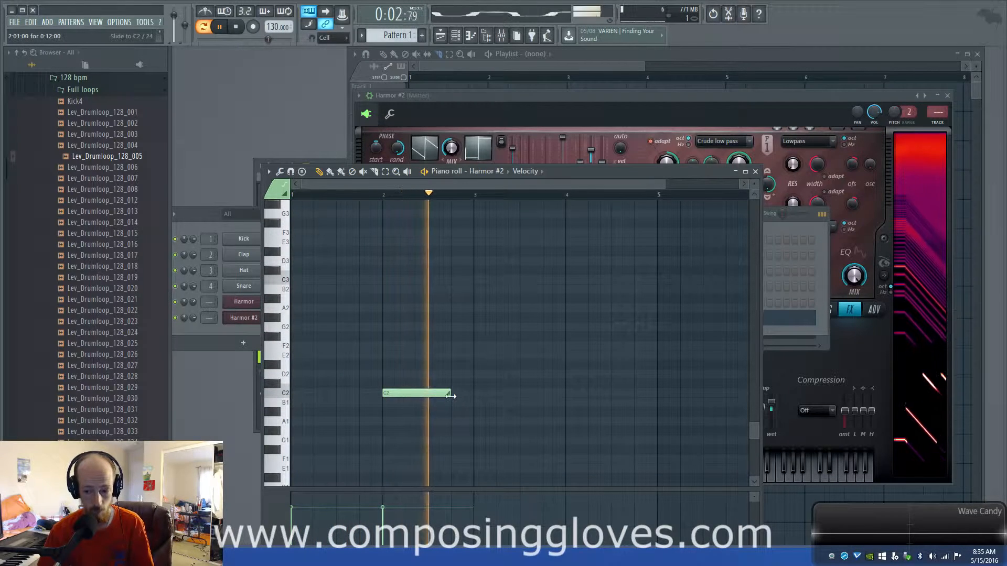
Step: Add a two-bar C2 note at bar 3 with a C5 slide note at bar 4, and play the pattern
scroll(516, 372, "up", 4)
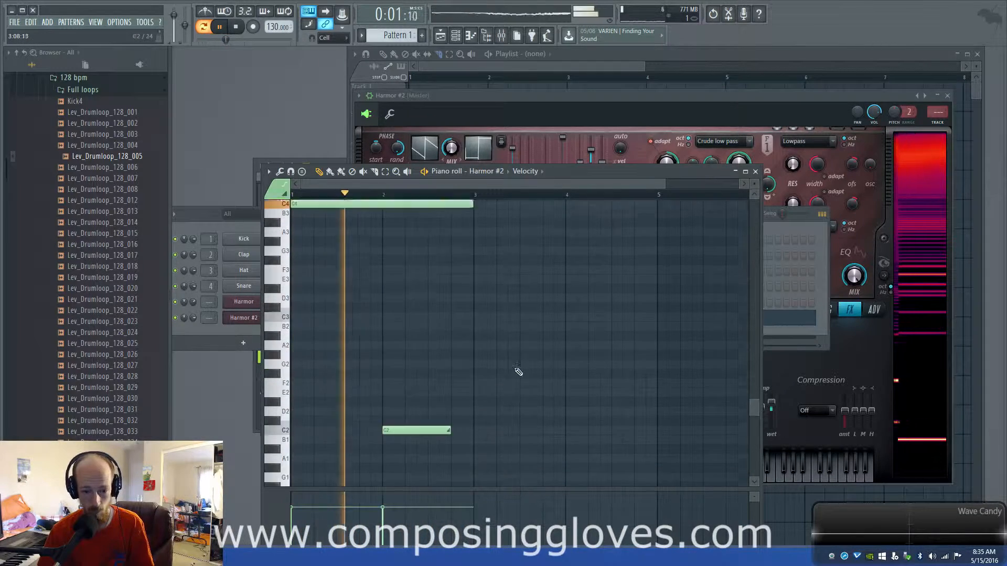
key("space")
scroll(471, 350, "down", 2)
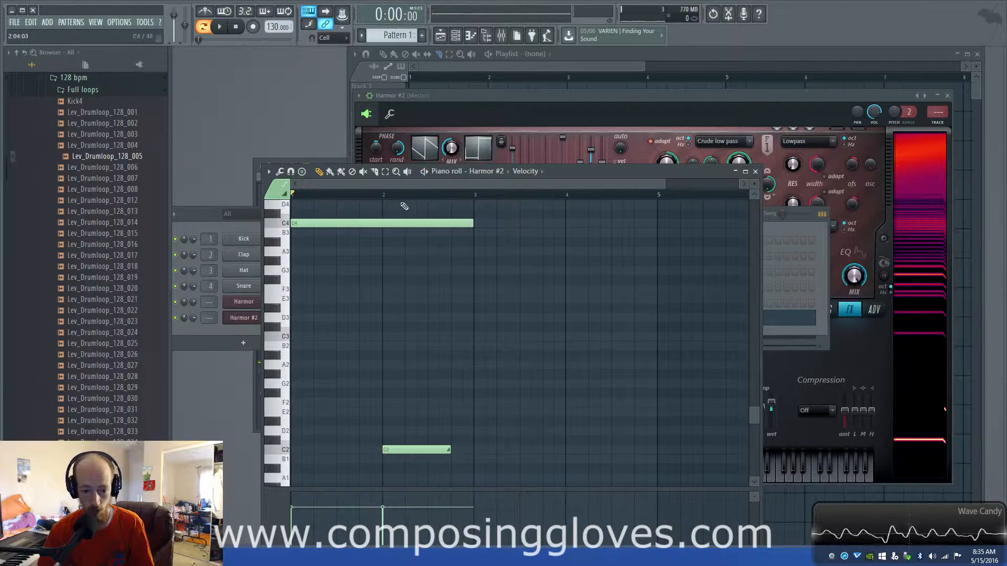
left_click(480, 450)
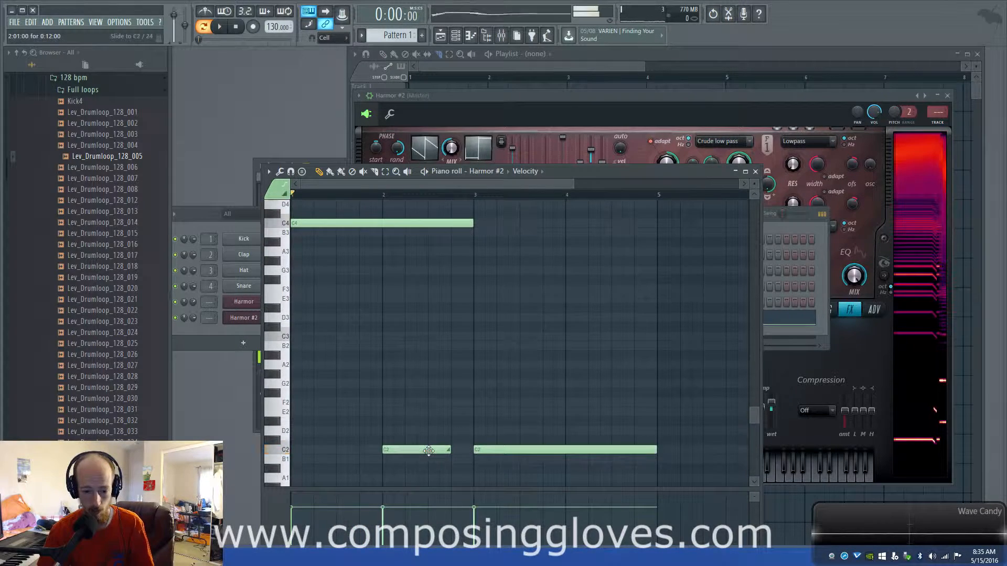
scroll(592, 342, "up", 5)
left_click(580, 252)
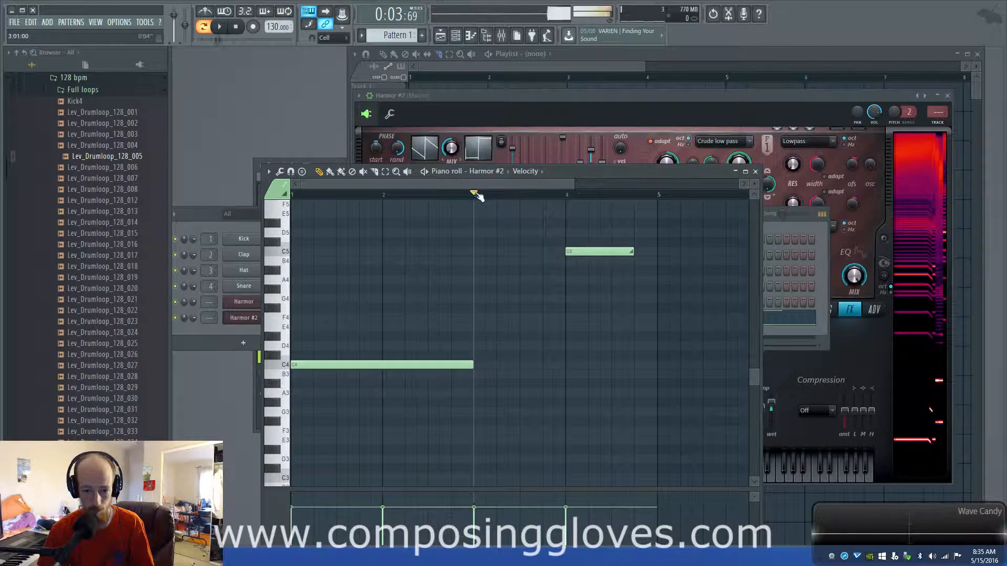
key("space")
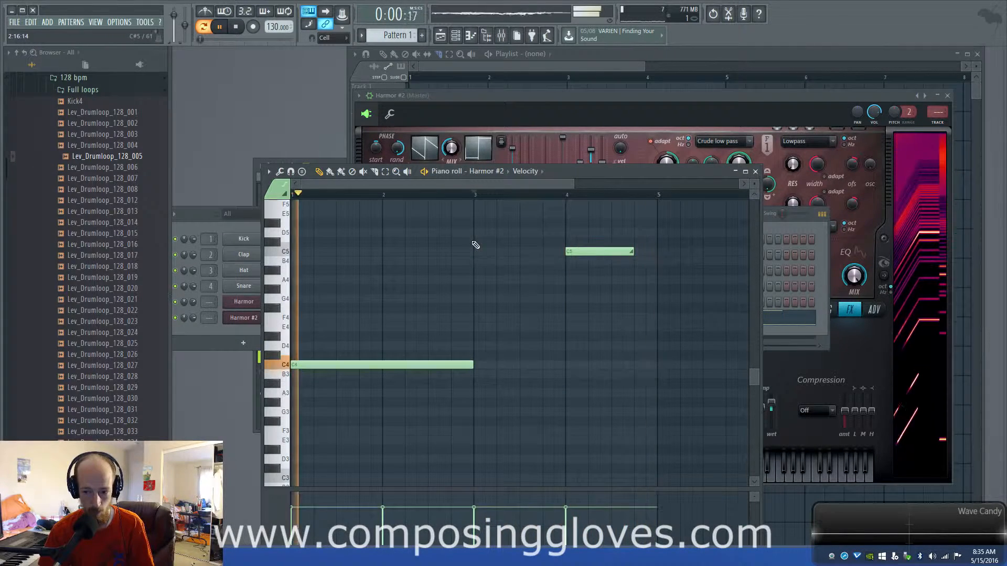
key("space")
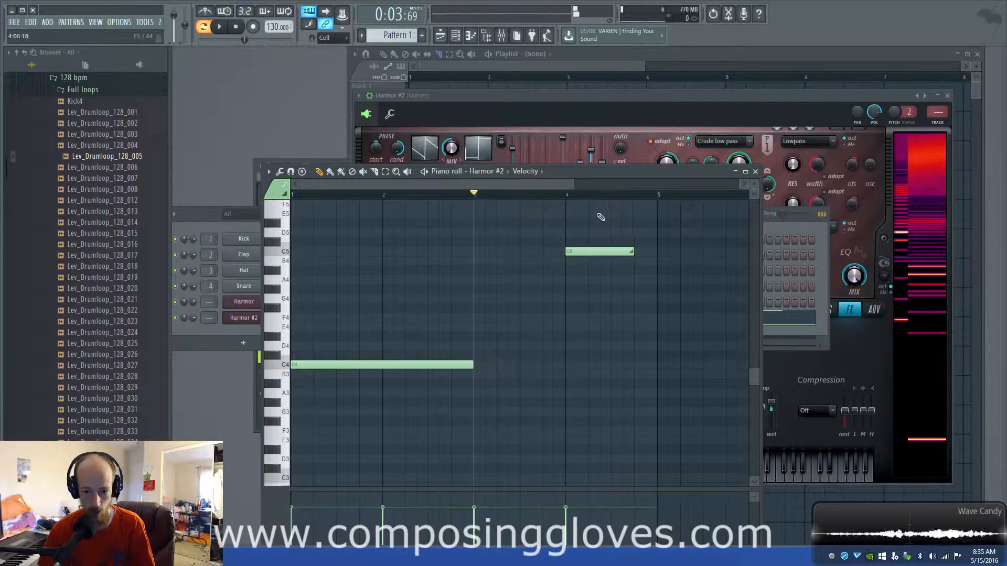
Step: During playback, adjust Harmor #2's distortion by changing the wet volume, lowering the asymmetry and raising the amount
left_click(660, 99)
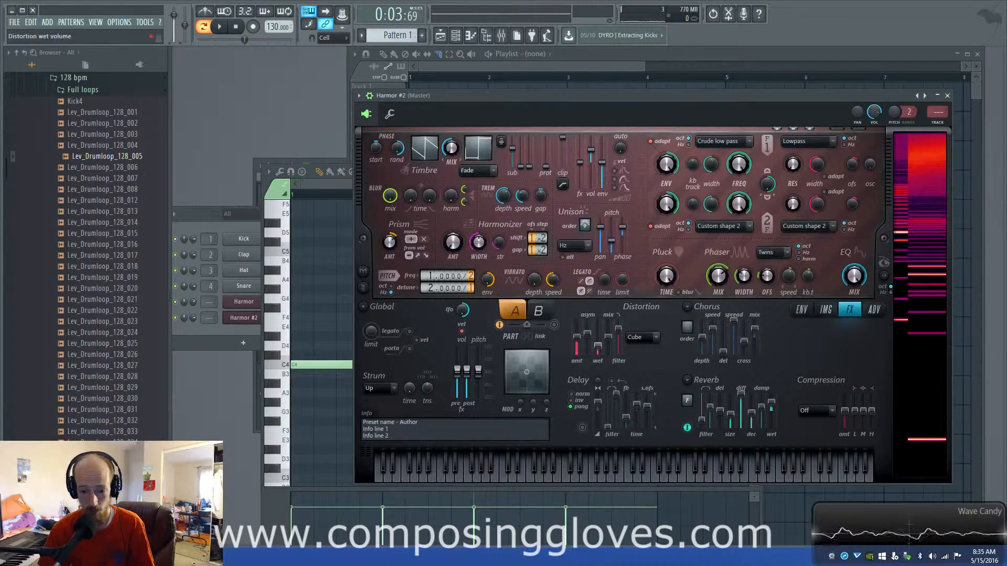
key("space")
left_click_drag(598, 342, 599, 339)
key("space")
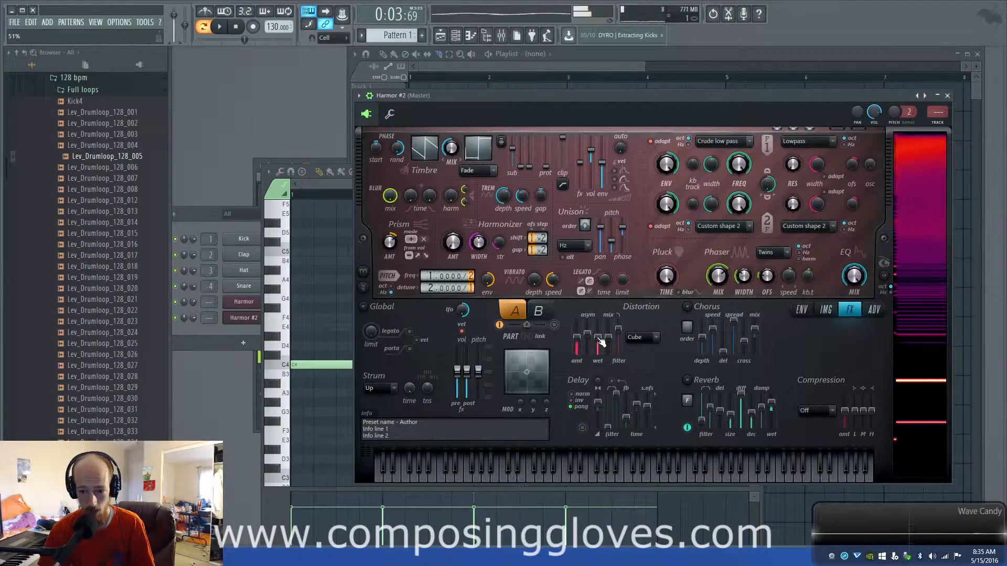
key("space")
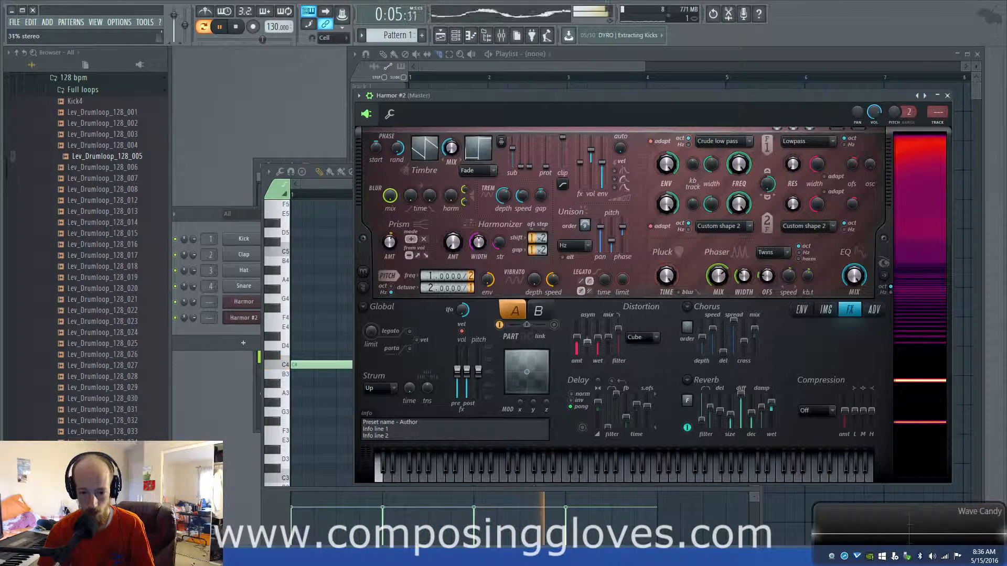
left_click_drag(587, 344, 577, 336)
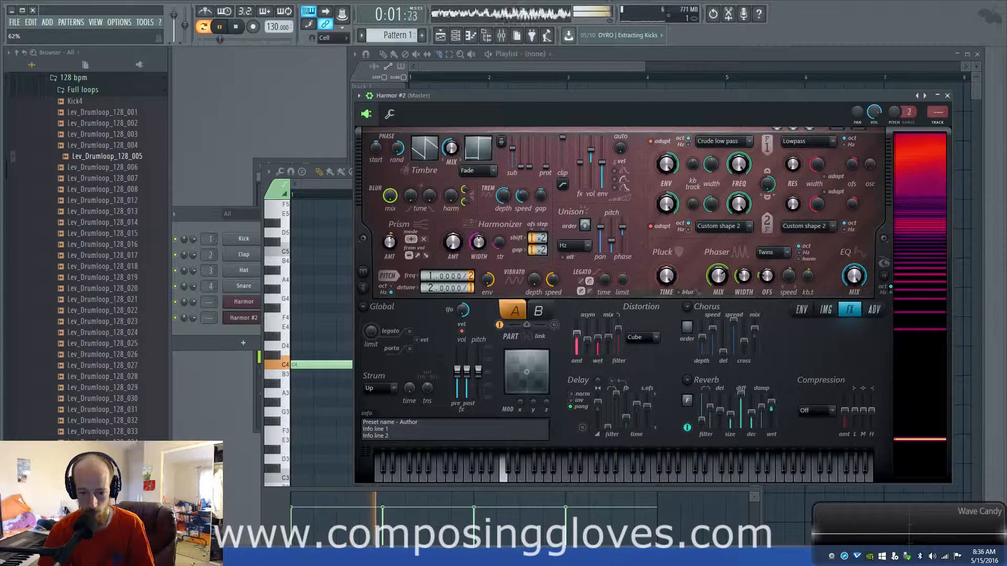
Step: Try the Hill, Rubber and Log distortion types during playback, finishing back on Cube
left_click(642, 337)
left_click(641, 371)
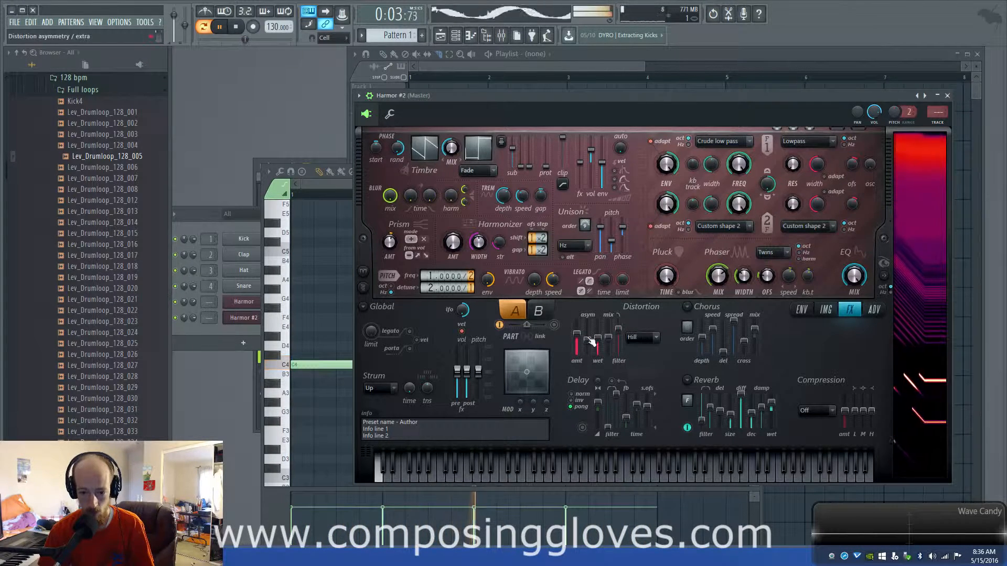
left_click(634, 341)
left_click(651, 424)
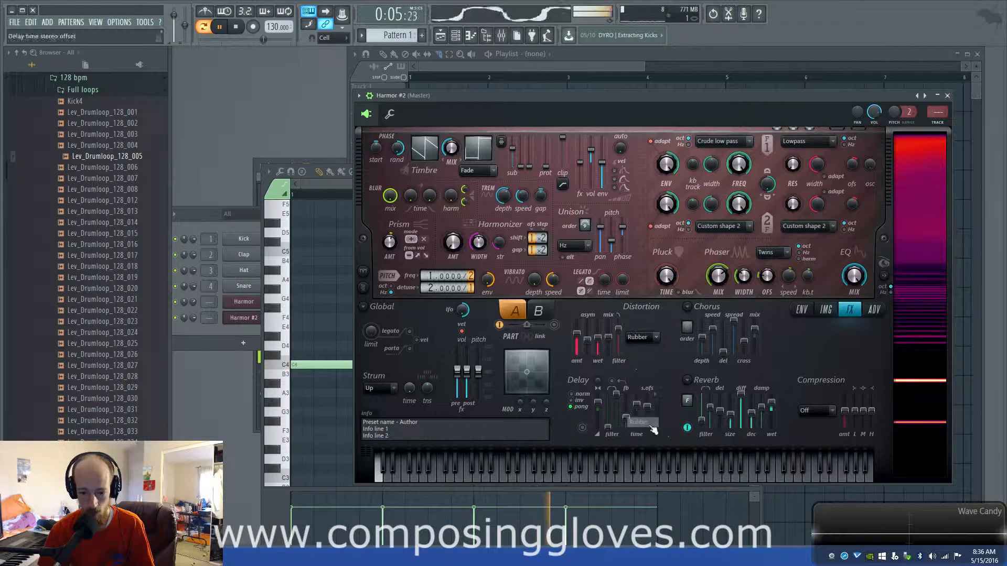
left_click(637, 339)
left_click(642, 403)
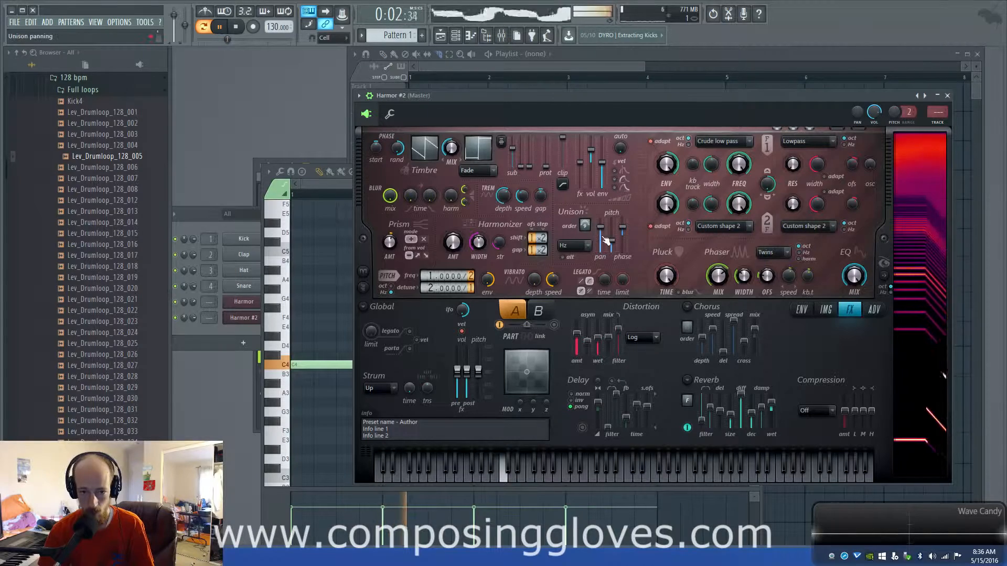
left_click(641, 337)
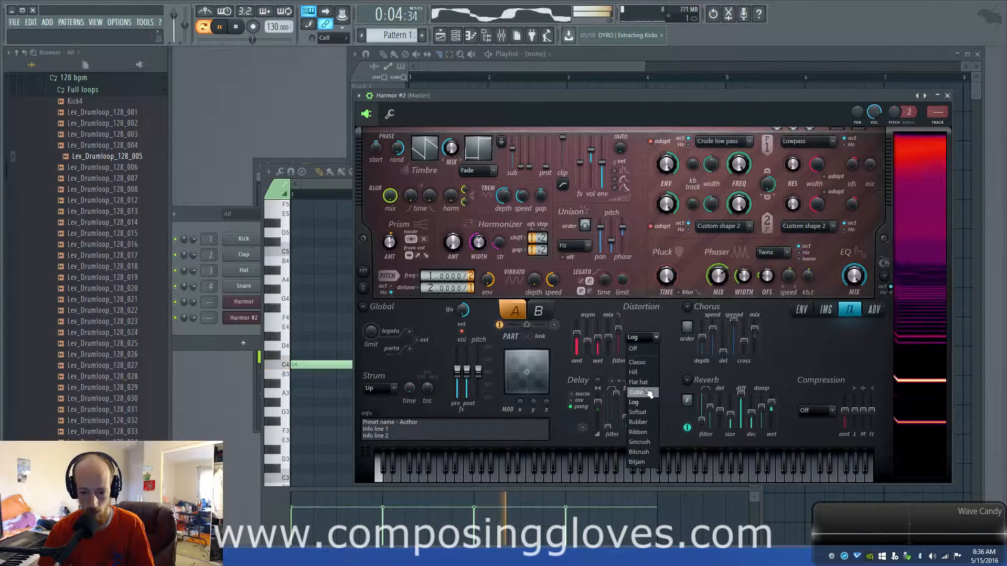
left_click(648, 393)
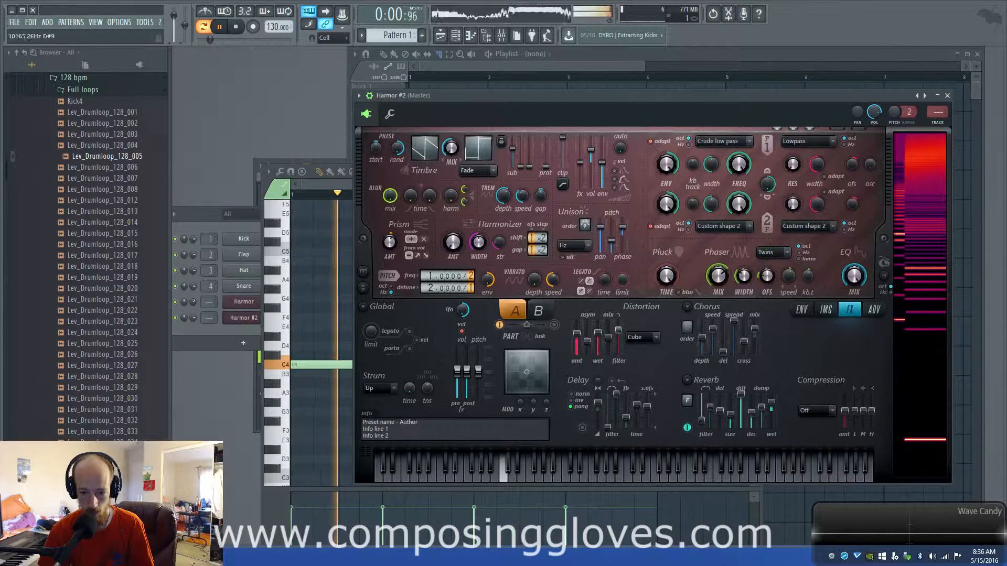
Step: Fine-tune the distortion sliders, stop playback, and set the compression type to Burning with a raised low band
mouse_move(610, 338)
left_mouse_down()
mouse_move(608, 320)
mouse_move(608, 338)
left_mouse_up()
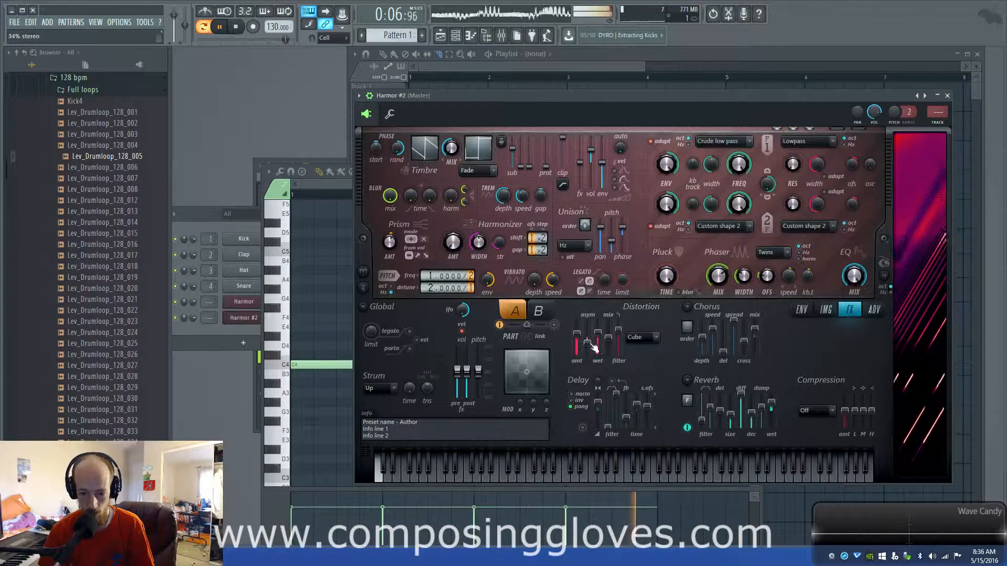
key("space")
left_click(816, 411)
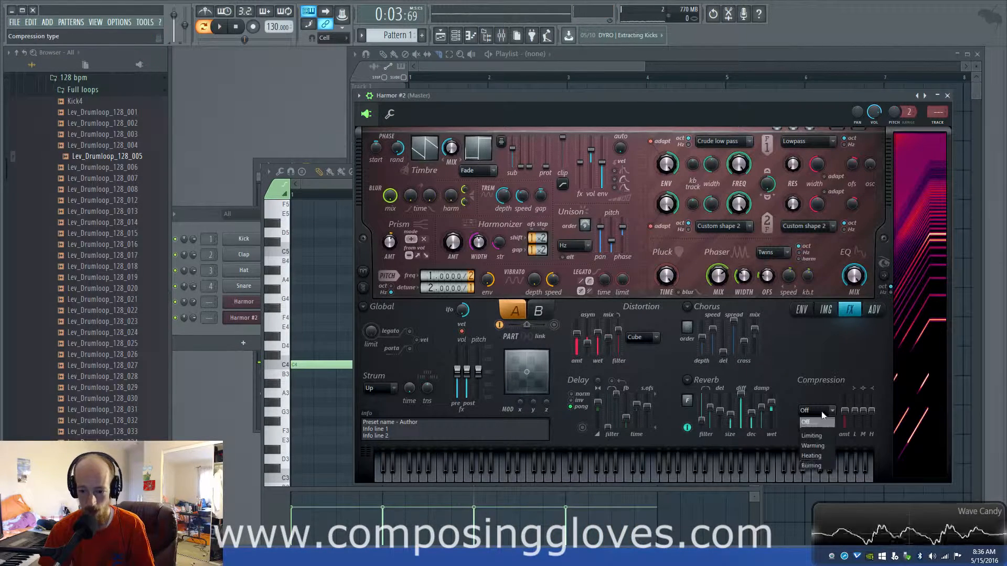
left_click(820, 466)
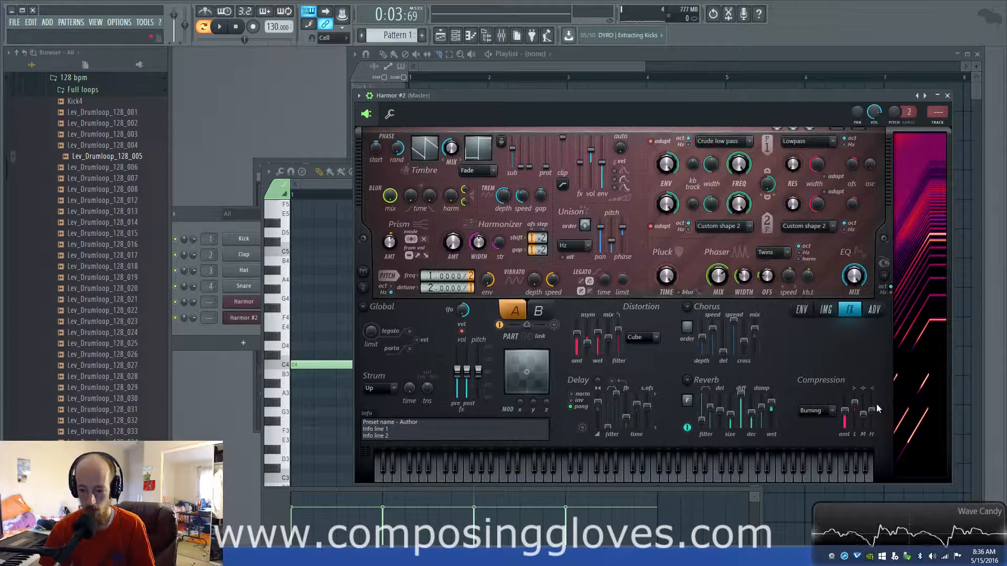
Step: Audition the pattern while adjusting the mid and high band levels of Harmor #2's Burning compression, and stop playback
key("space")
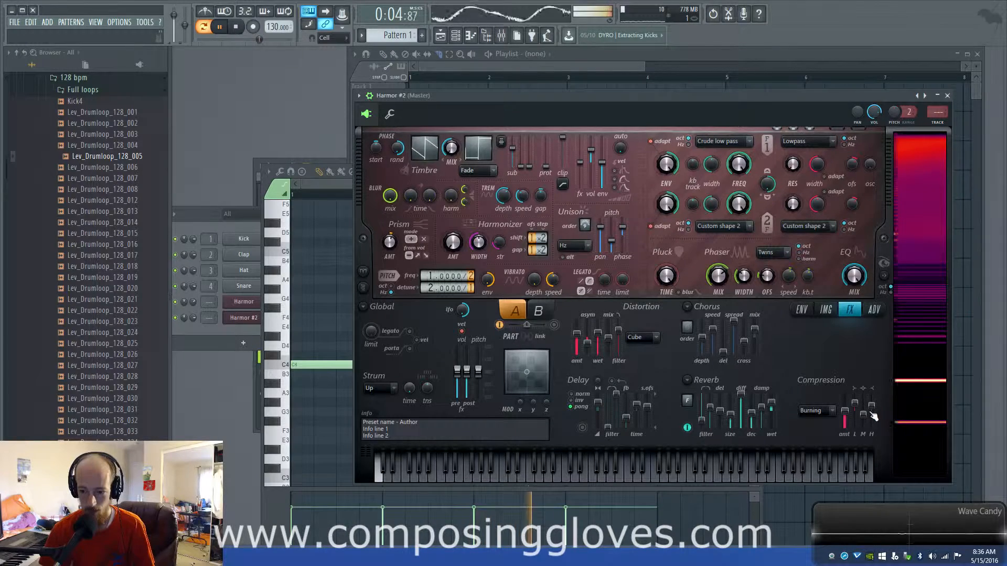
key("space")
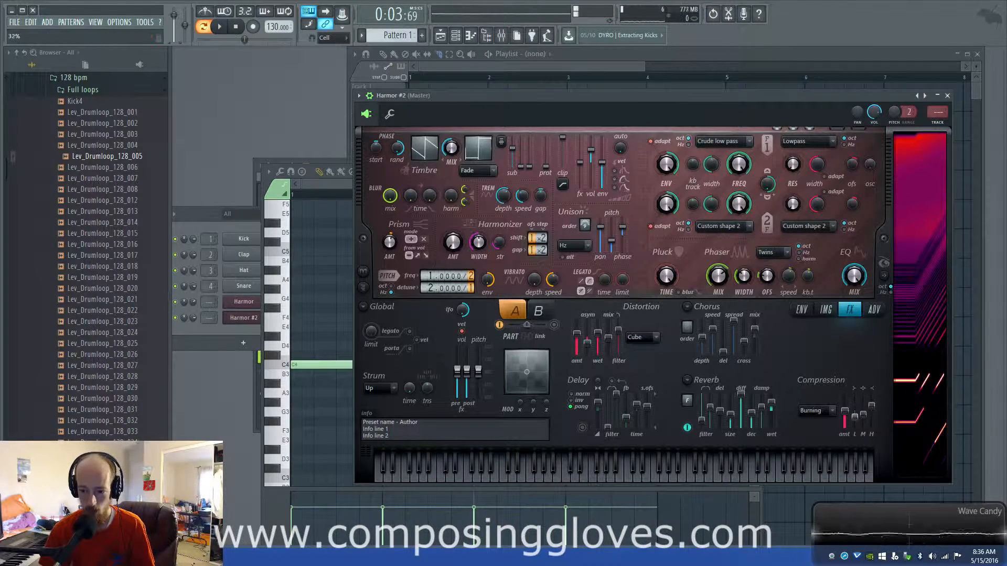
key("space")
left_click_drag(871, 412, 864, 405)
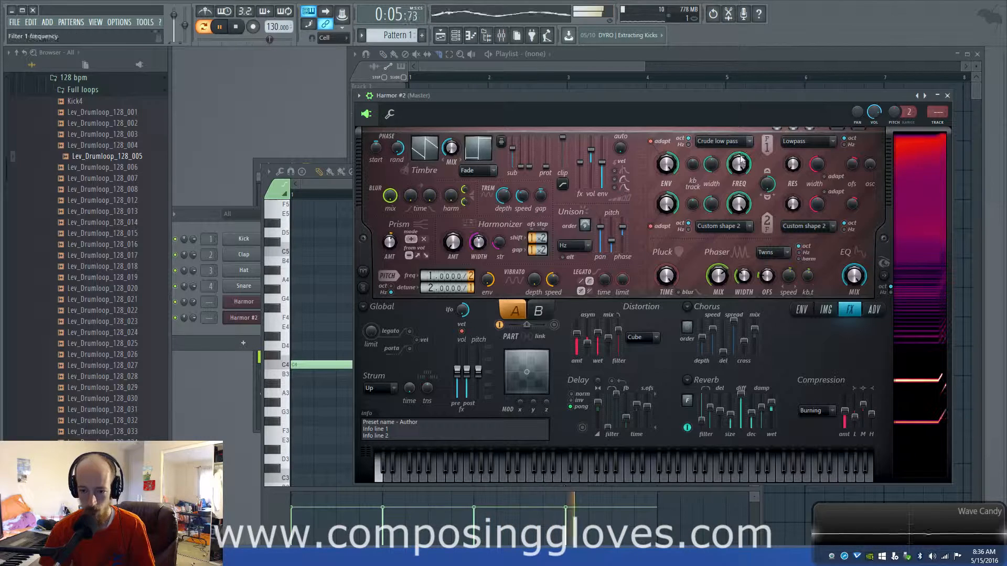
key("space")
Step: Set Harmor #2's filter 1 type to Crude band pass and move the plugin window clear of the playlist
left_click(726, 142)
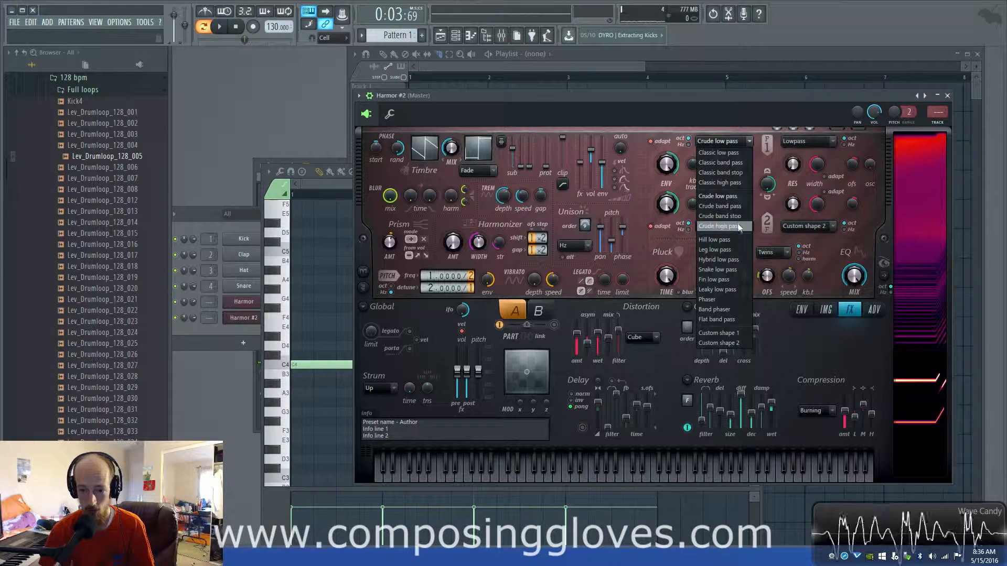
left_click(740, 209)
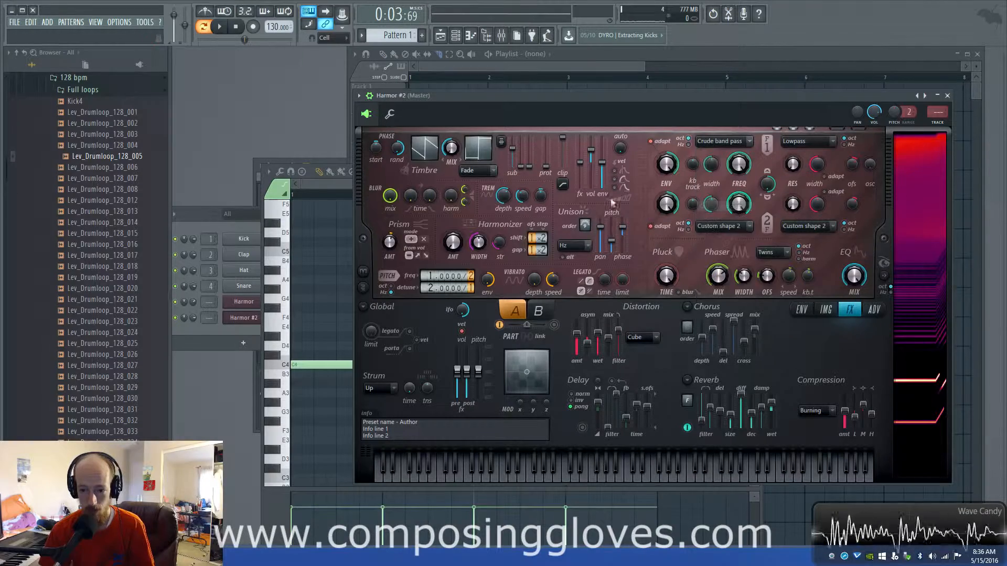
left_click_drag(618, 99, 640, 232)
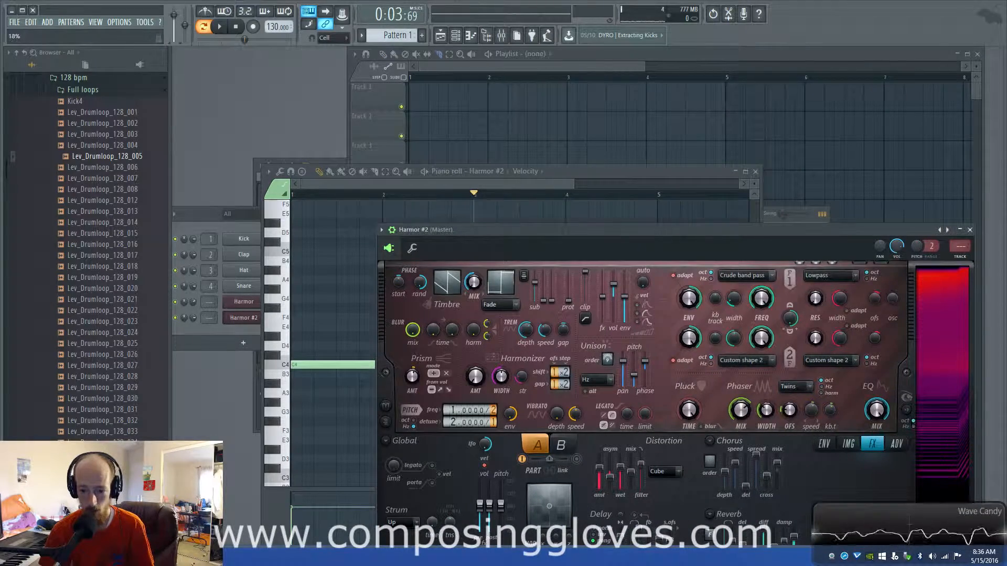
Step: Place a Pattern 1 clip on playlist Track 1 and move it to start at bar 1
left_click(513, 74)
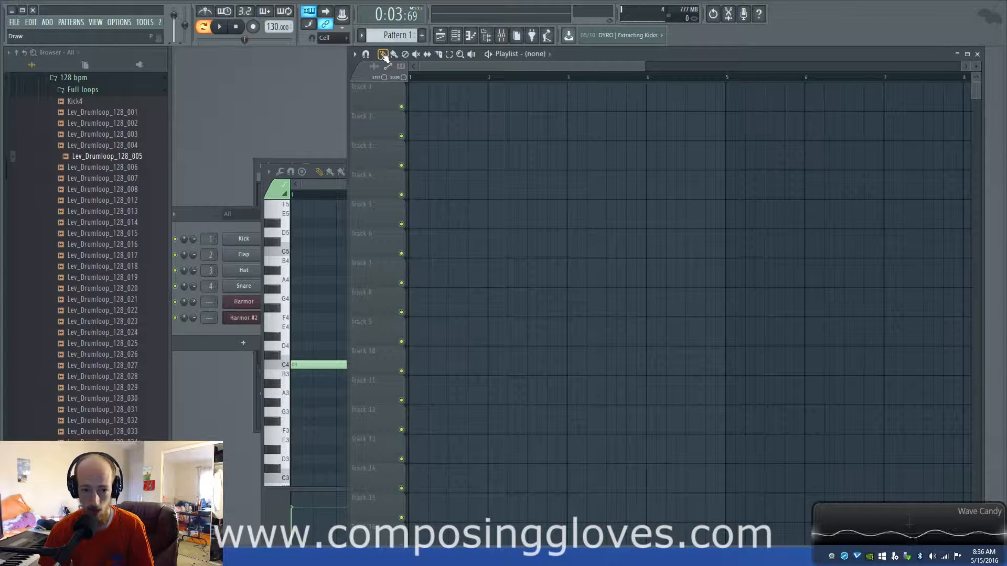
left_click(559, 75)
left_click(448, 92)
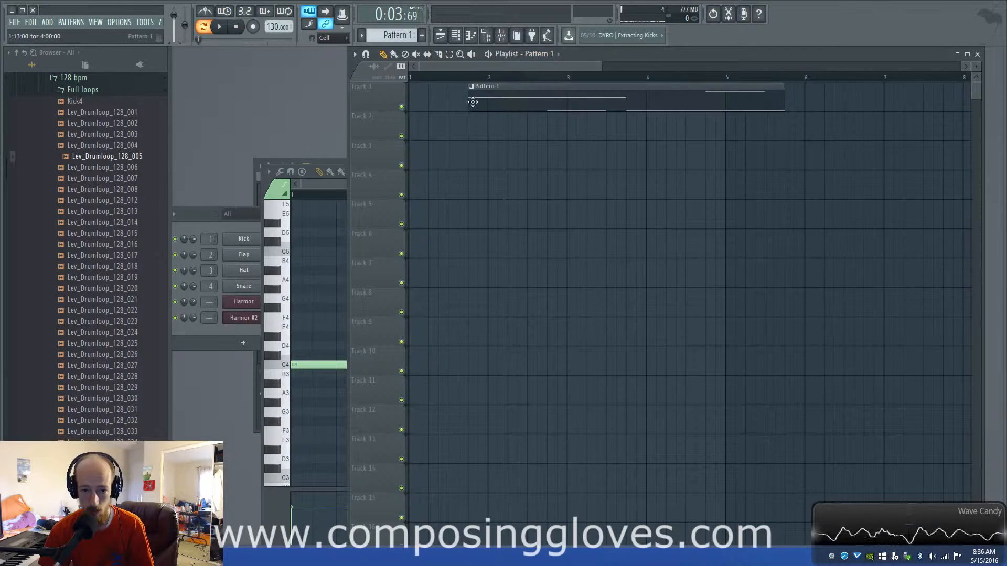
mouse_move(418, 82)
left_mouse_down()
mouse_move(556, 79)
mouse_move(282, 80)
left_mouse_up()
Step: Select bars 1 and 2 in the playlist for looping and bring the Pattern 1 clip back to bar 1
key("super")
key("super")
left_click(546, 80)
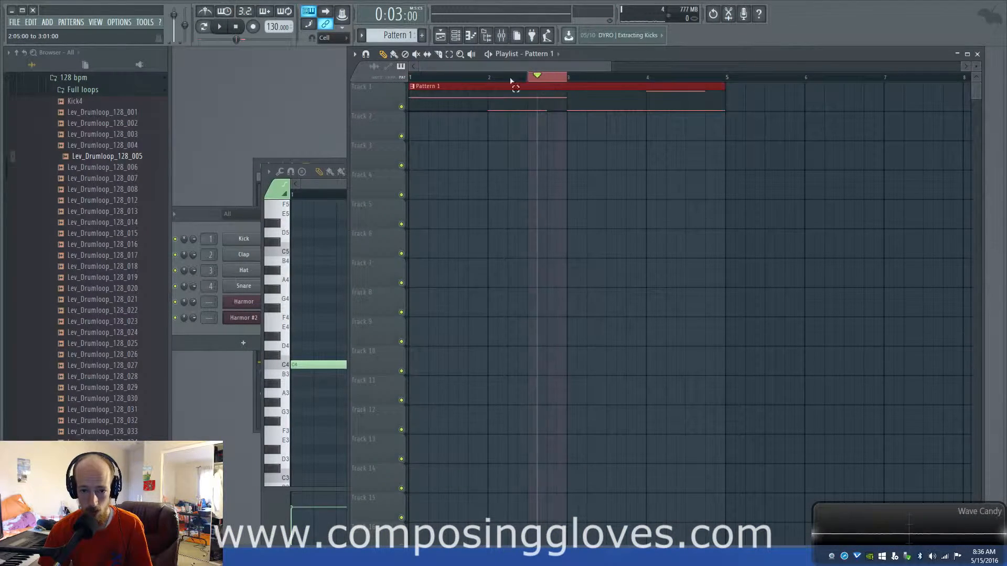
left_click_drag(512, 81, 460, 103)
scroll(433, 103, "down", 3)
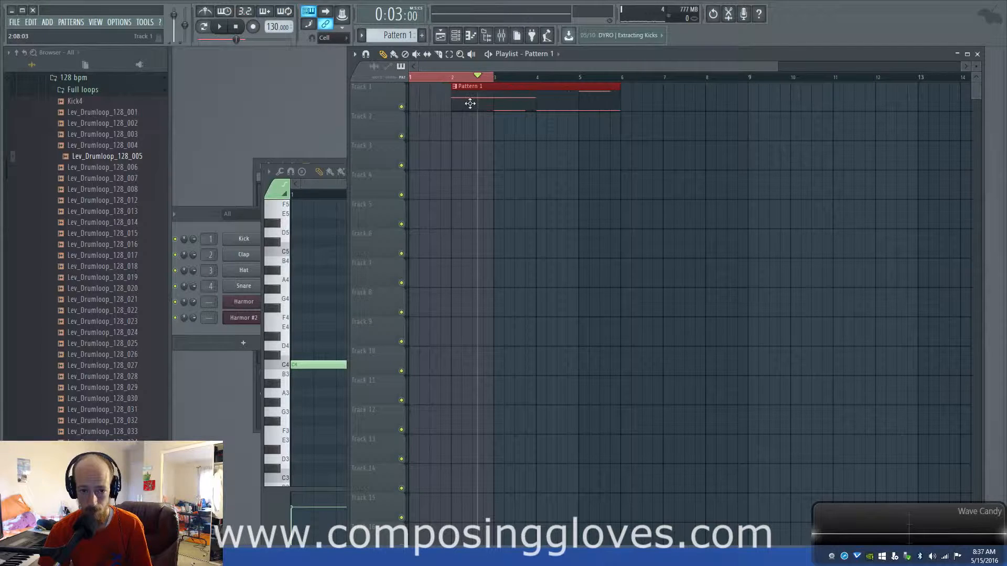
key("space")
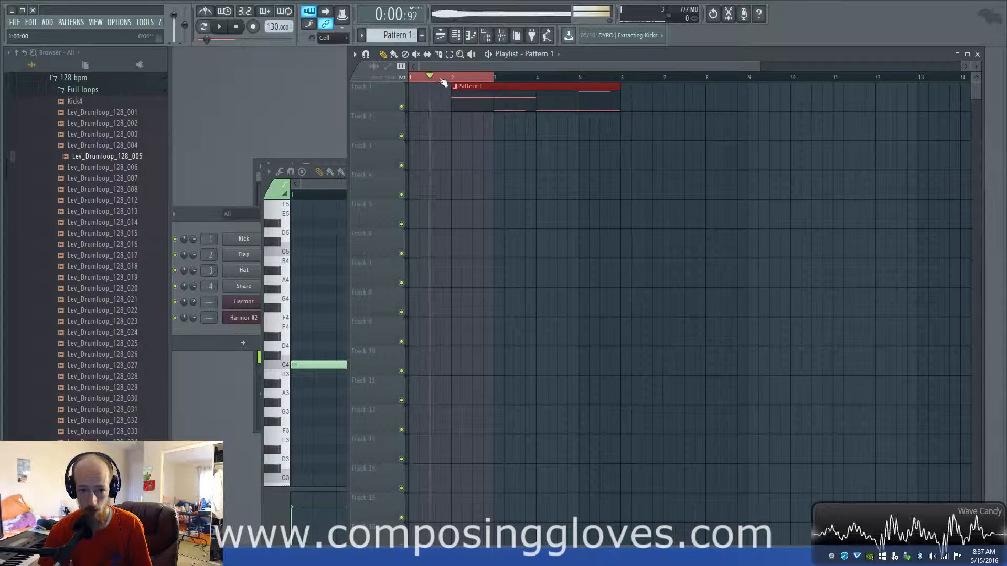
left_click_drag(455, 87, 372, 95)
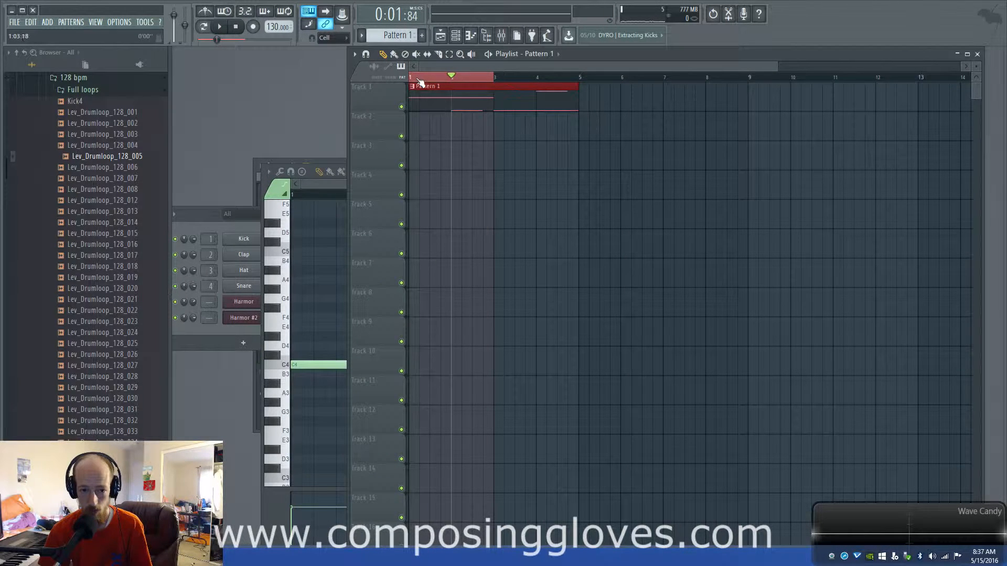
Step: Test playback of the selected playlist bars in song mode and stop it
key("space")
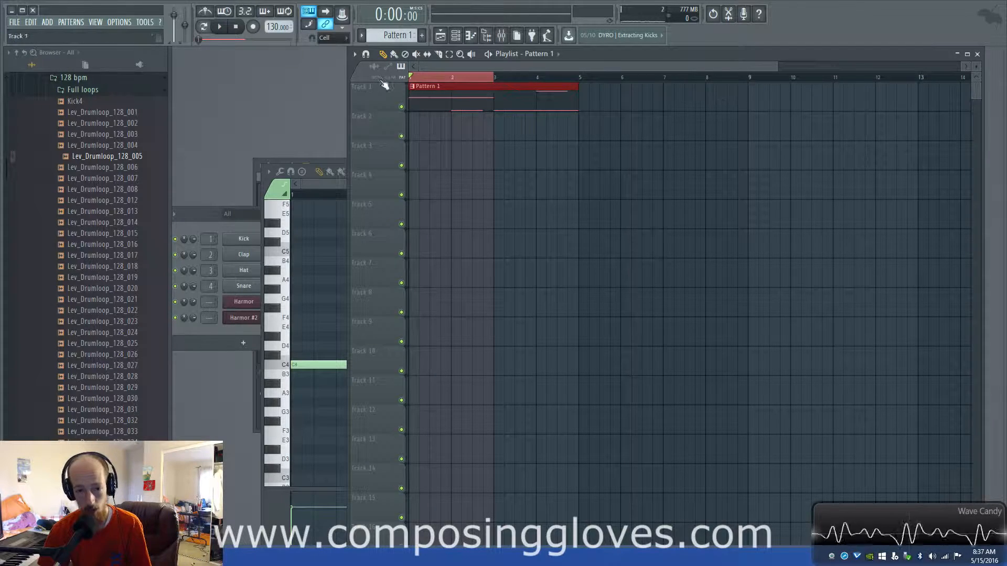
scroll(421, 63, "up", 4)
key("space")
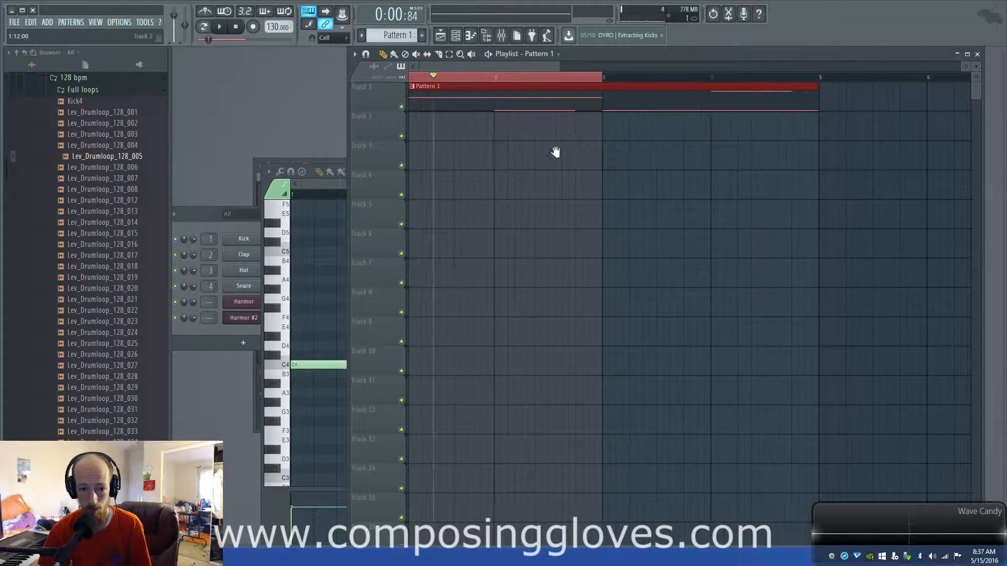
left_click_drag(556, 152, 588, 163)
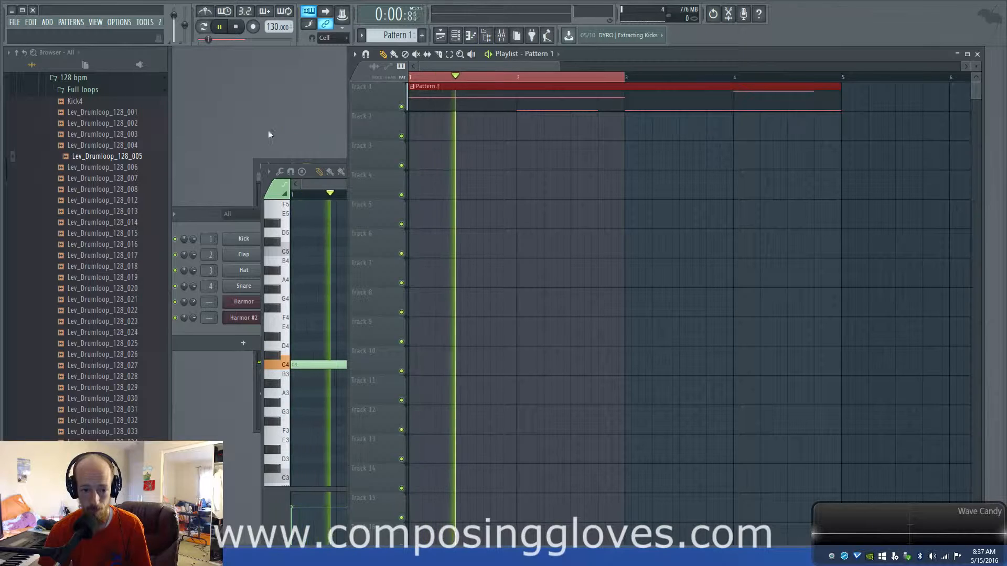
key("space")
Step: Create an automation clip for Harmor #2's filter 1 frequency and bring the playlist to the front
left_click(244, 313)
left_click(246, 315)
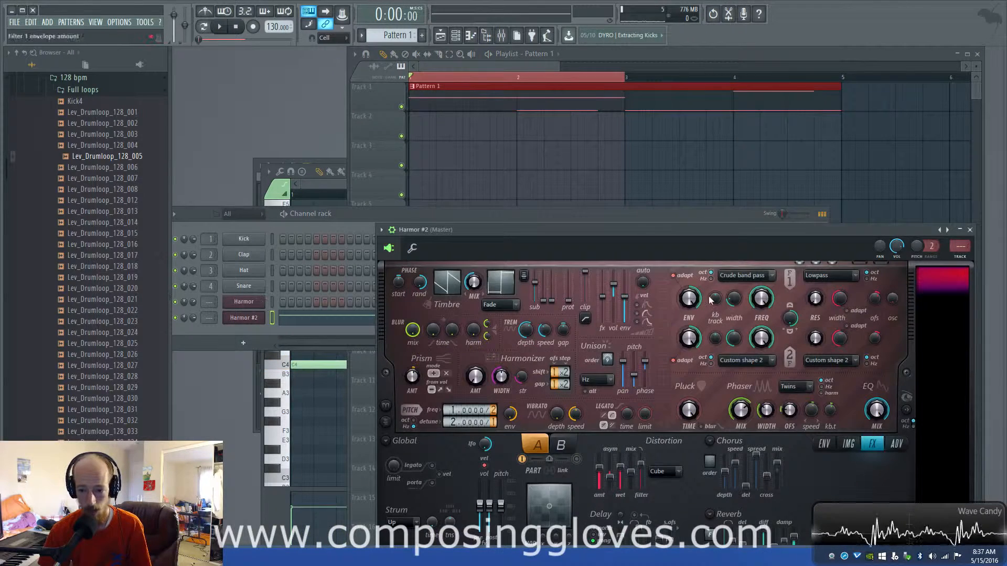
right_click(763, 304)
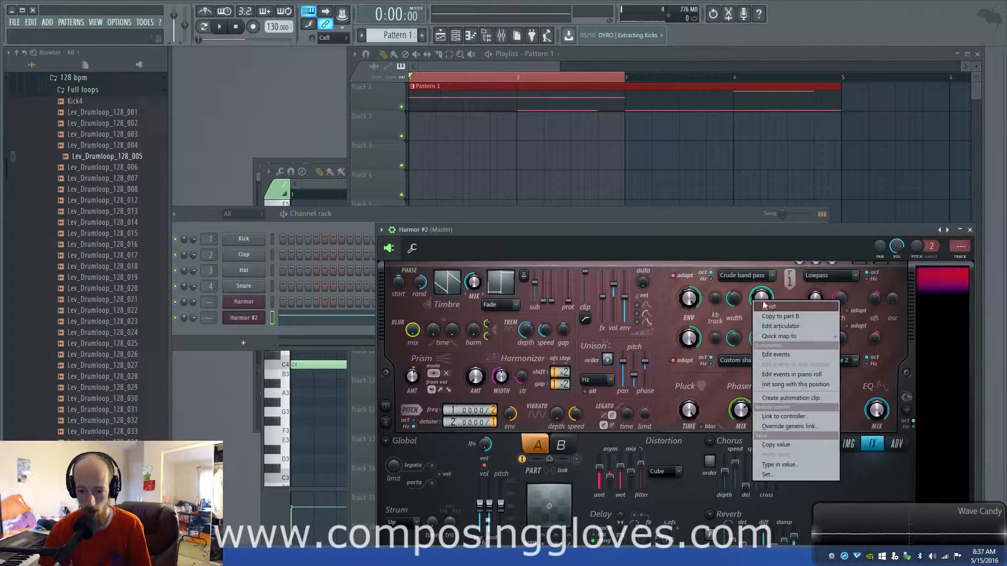
left_click(790, 398)
left_click(476, 65)
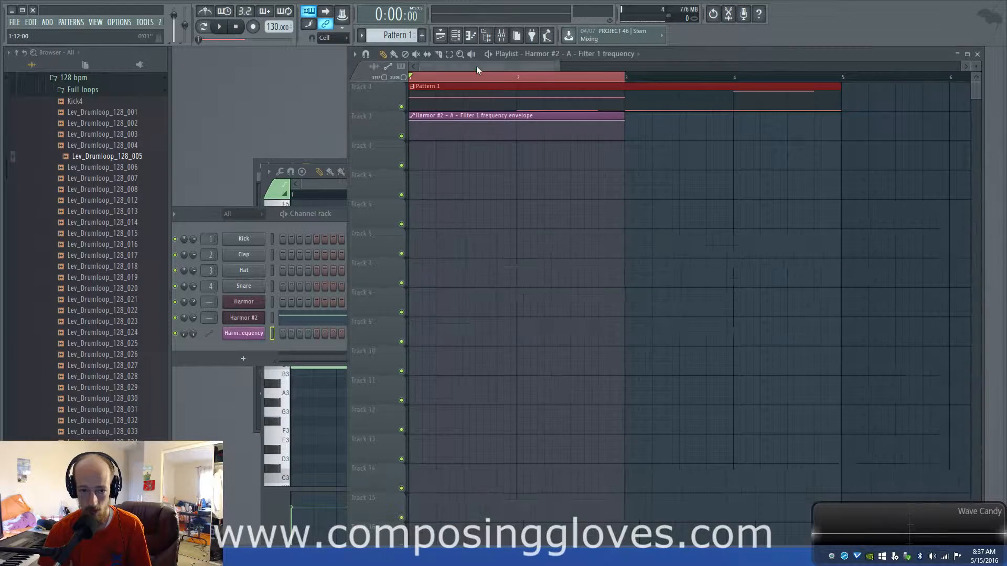
Step: Shape bar 1 of the filter frequency automation with an initial curved drop to 0% followed by small humps
scroll(476, 65, "up", 3)
right_click(452, 137)
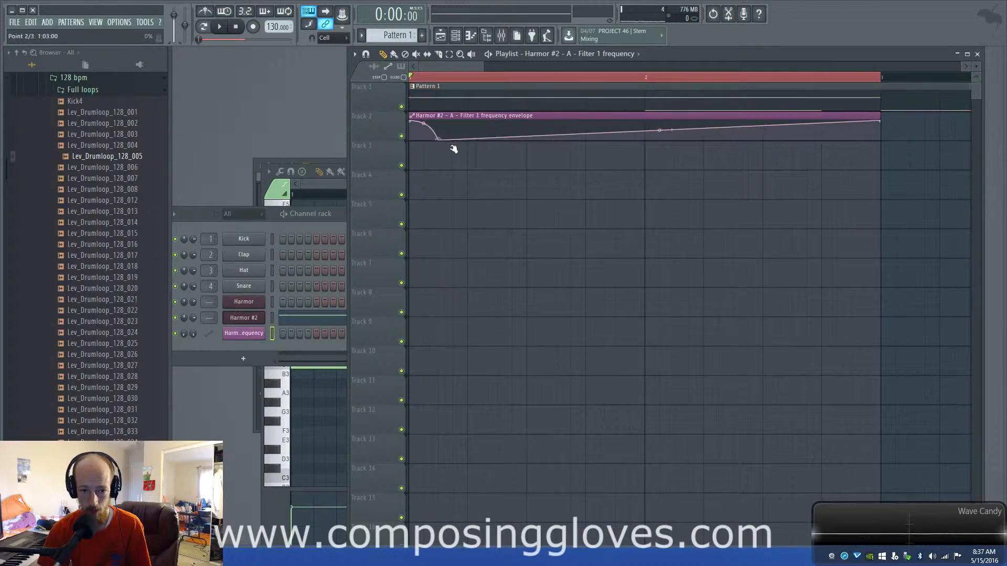
right_click(483, 140)
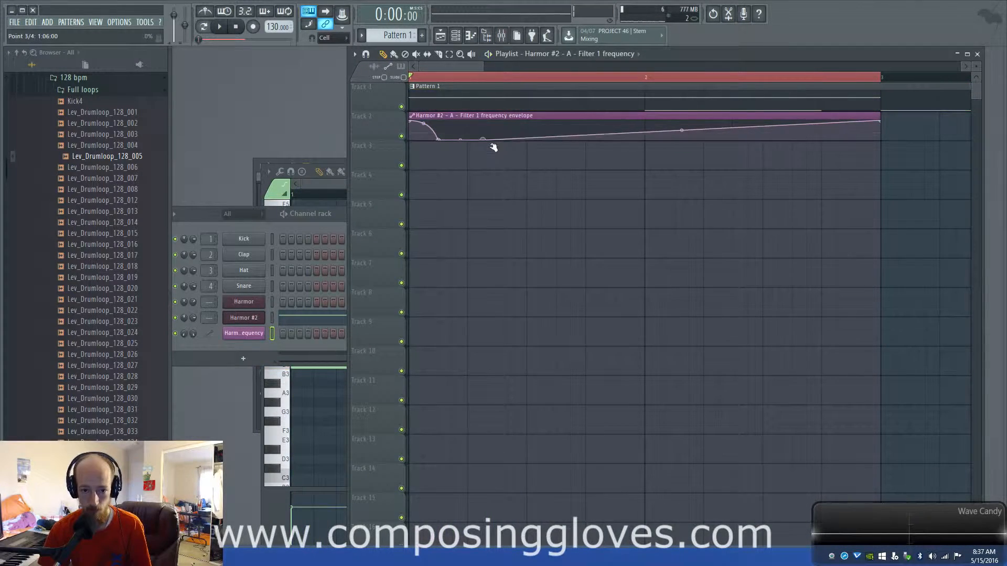
left_click_drag(493, 147, 493, 138)
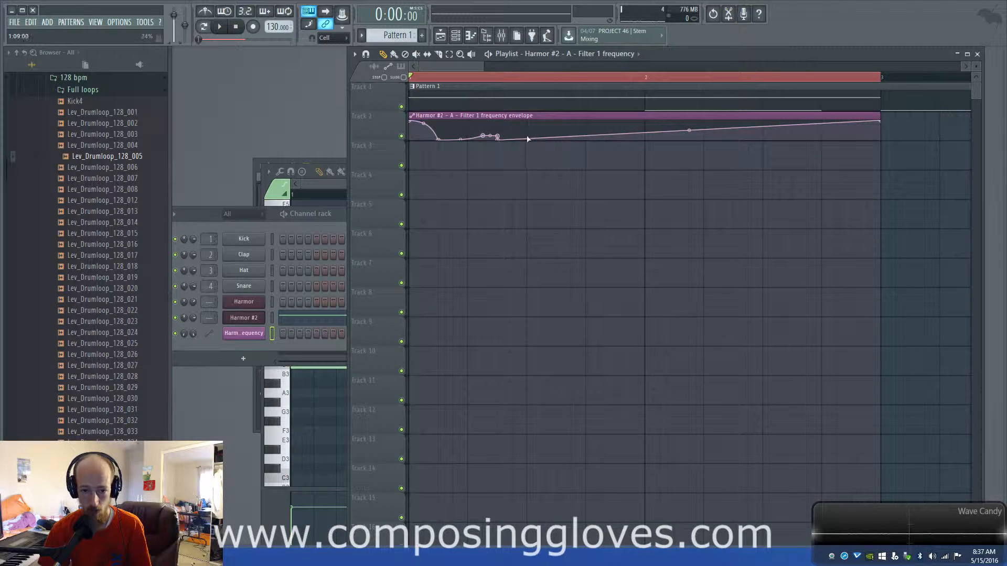
right_click(569, 138)
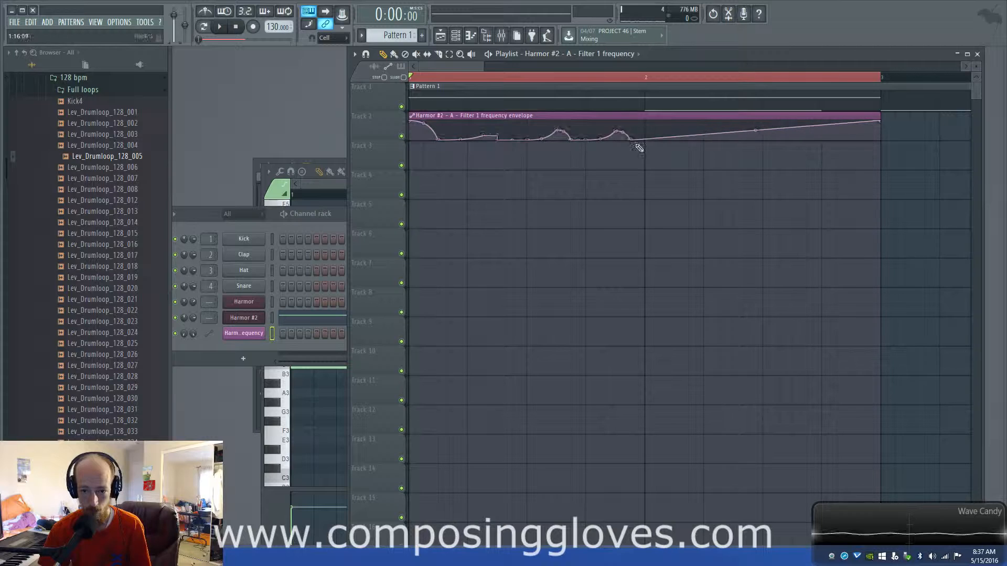
Step: Add a full-height rise and rapid repeated peaks to the filter frequency automation in bar 2, and play it back
right_click(719, 139)
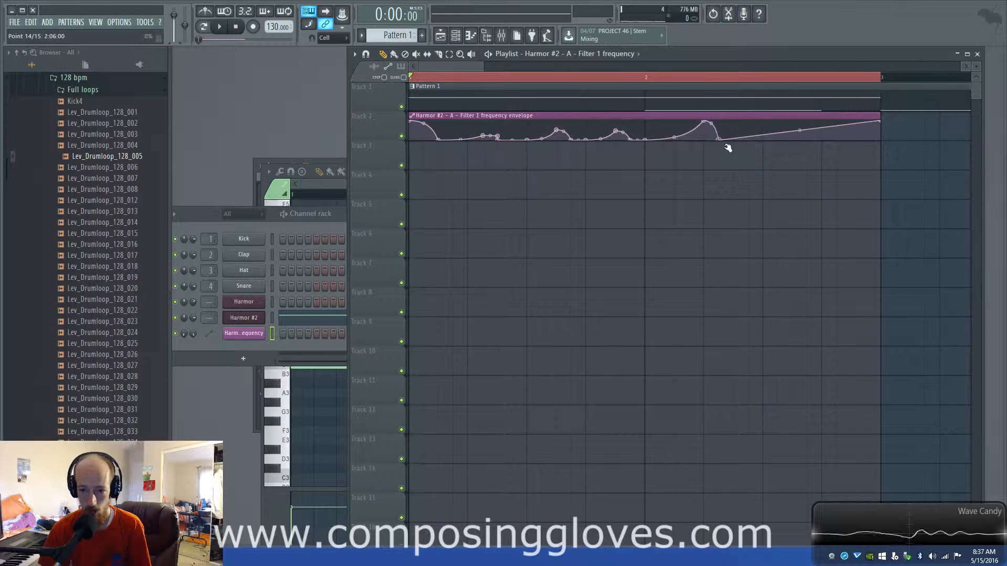
right_click(726, 125)
right_click(734, 140)
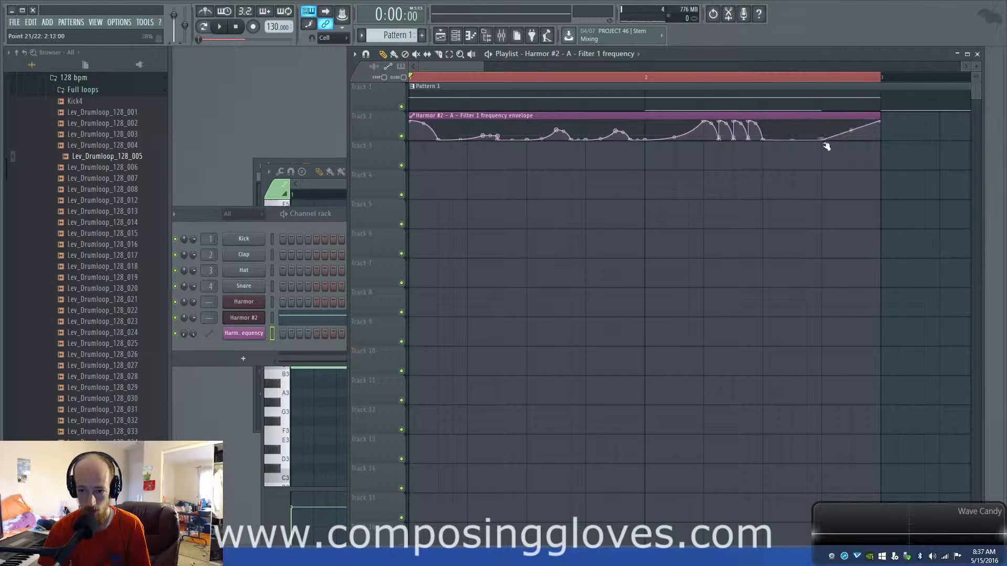
key("space")
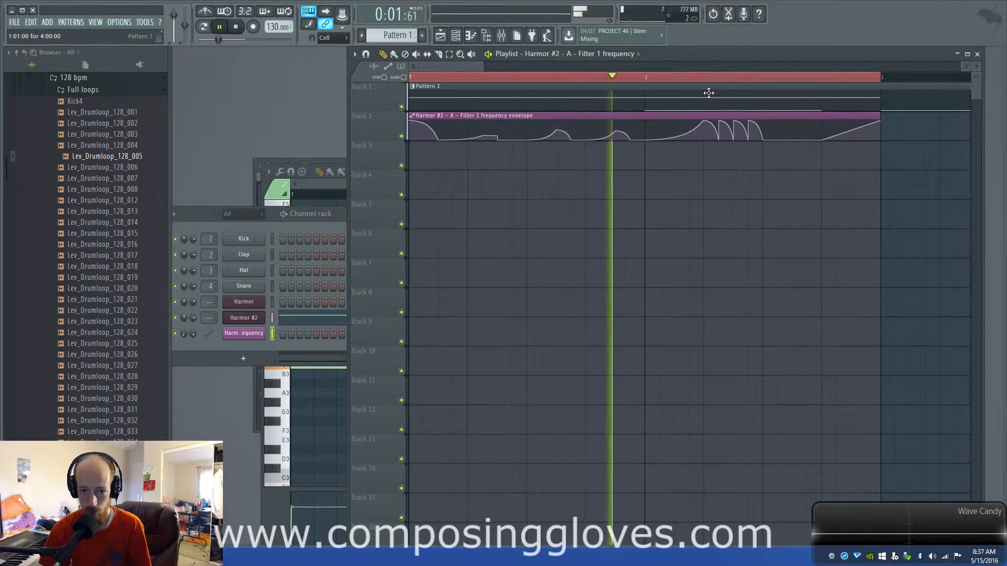
key("space")
Step: Check Harmor #2's settings and add a higher peak around the middle of bar 1 in the filter frequency automation
left_click(319, 226)
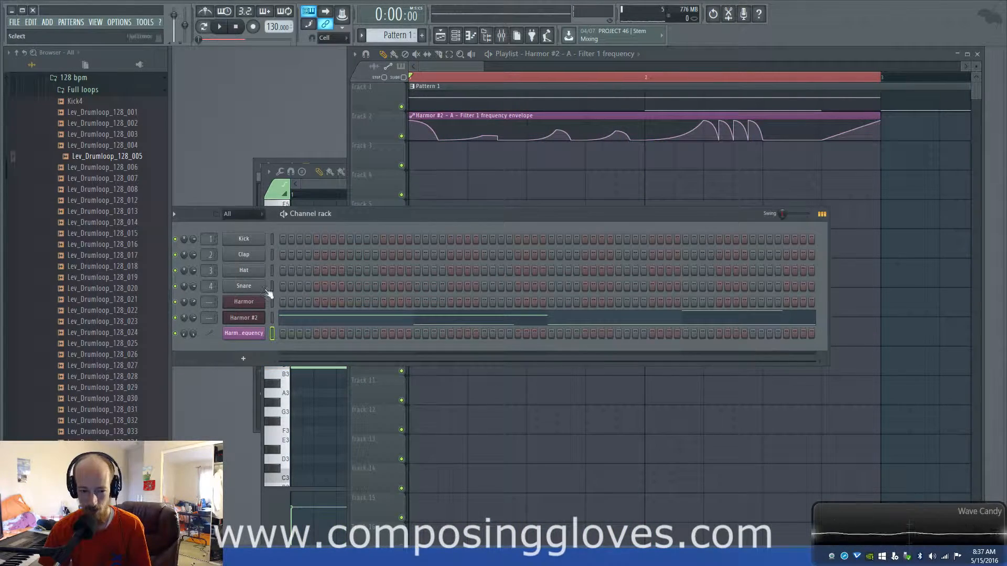
left_click(246, 318)
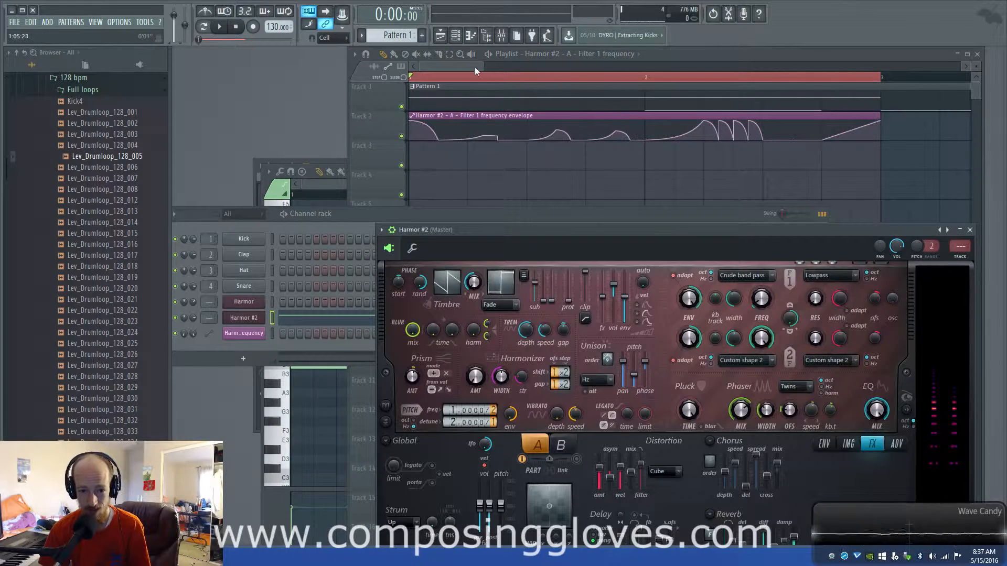
left_click(475, 67)
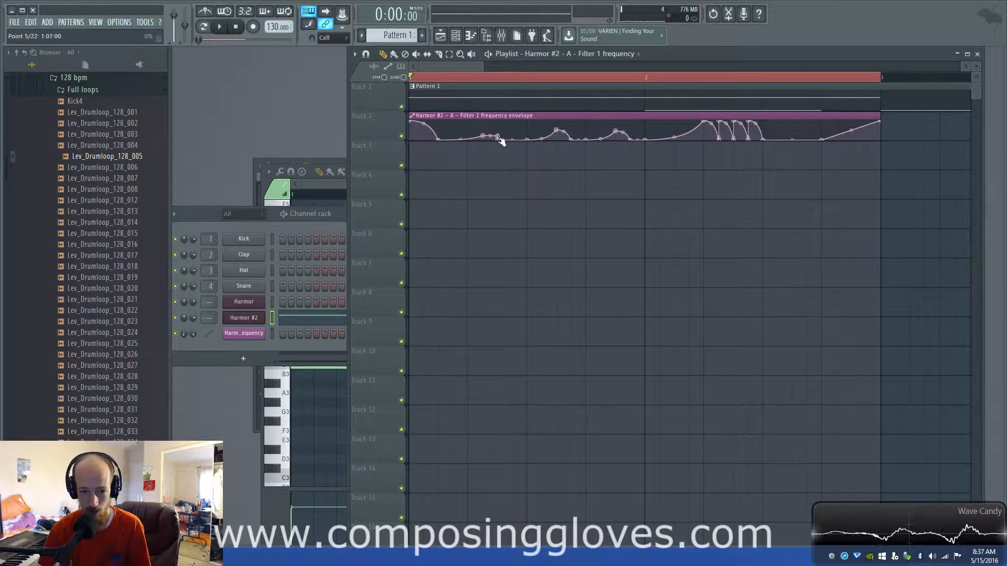
Step: Listen to the edited automation loop with Harmor #2 open, stop playback, and return to the playlist
key("space")
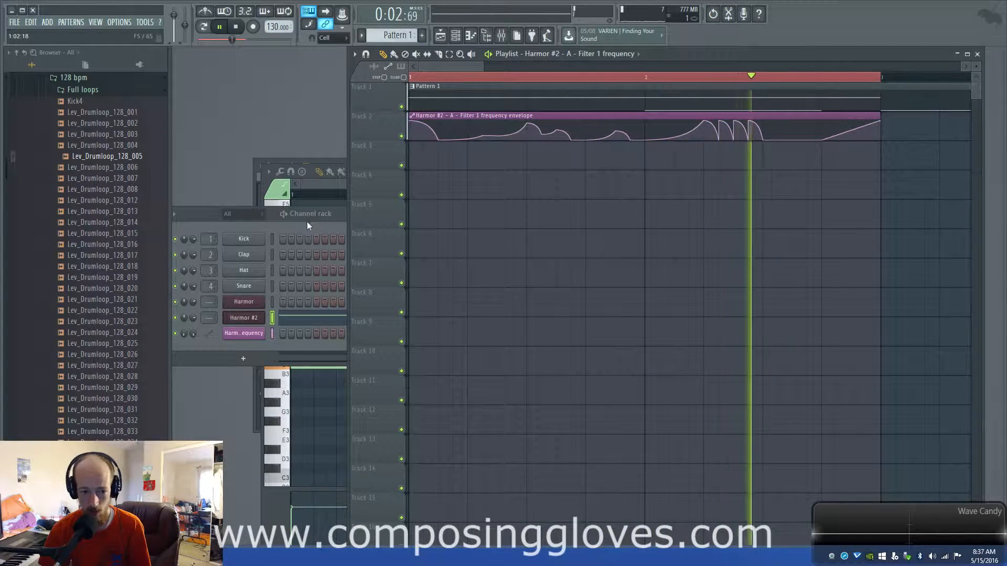
left_click(257, 321)
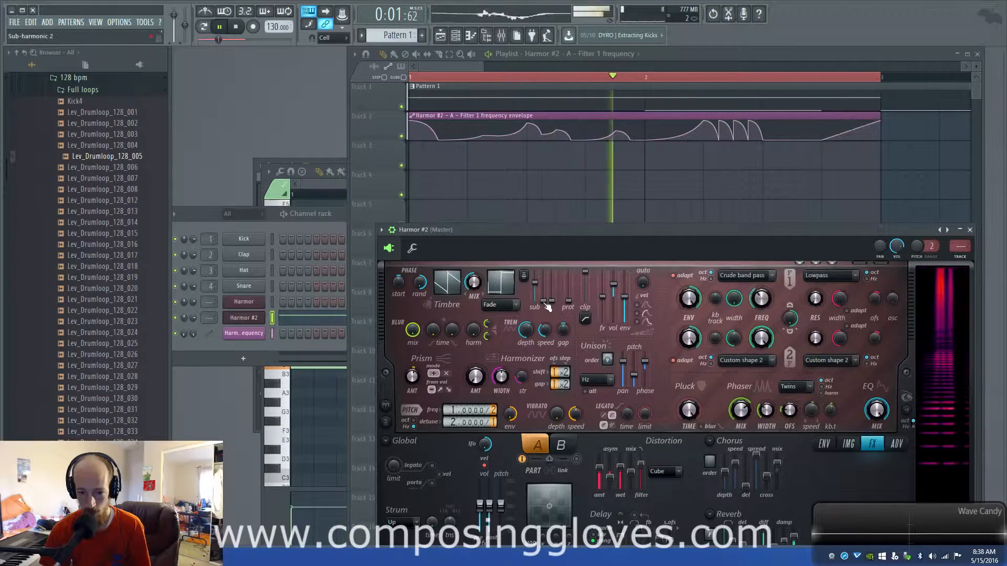
key("space")
left_click(430, 71)
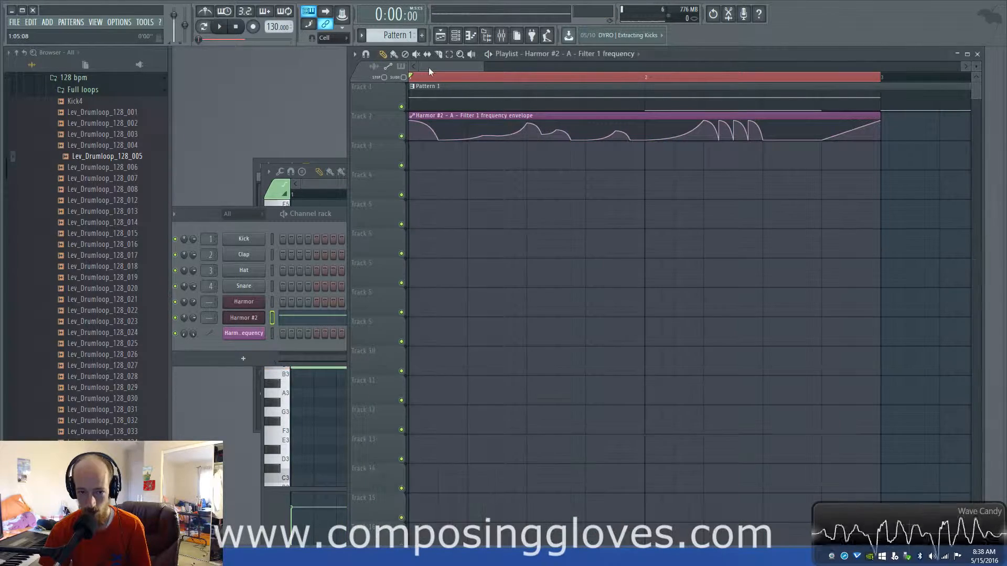
Step: Raise Harmor #2's harmonizer amount, change its shift and gap values, and audition the loop
left_click(245, 317)
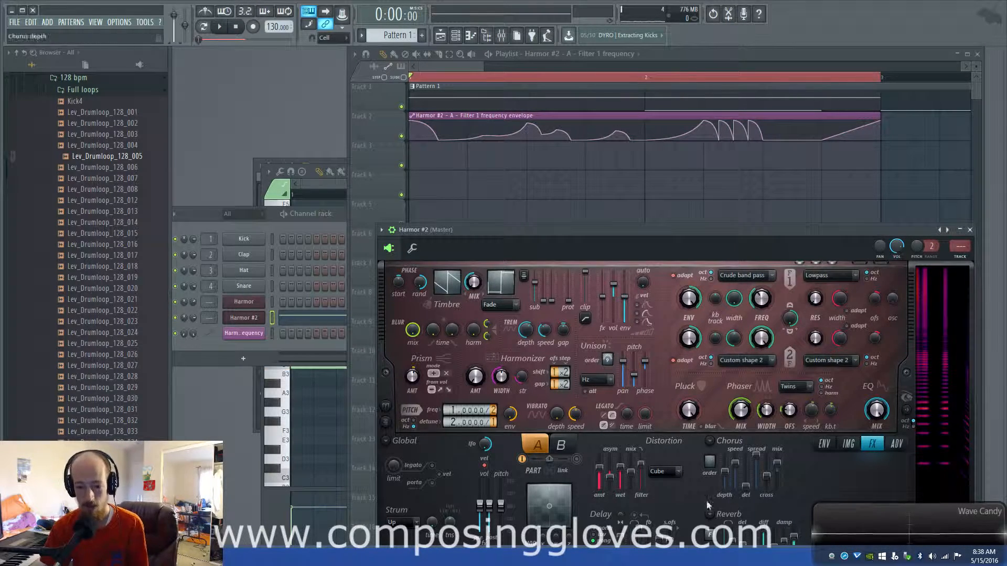
left_click_drag(714, 228, 707, 179)
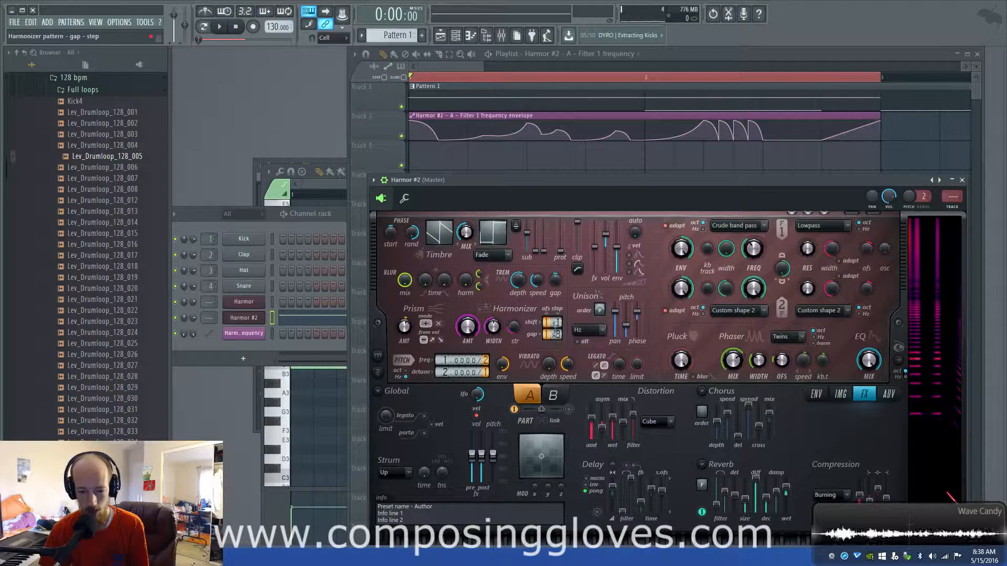
key("space")
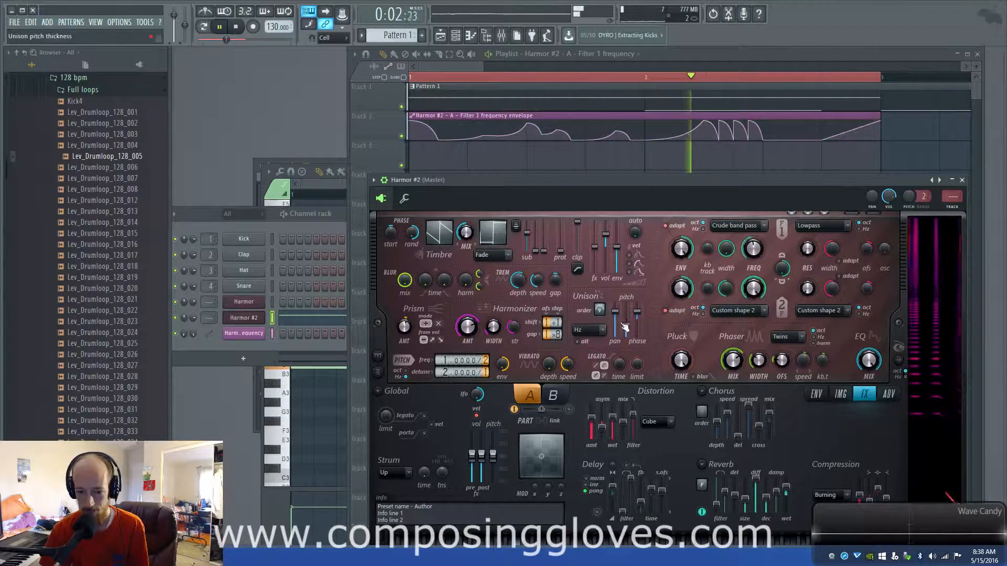
key("space")
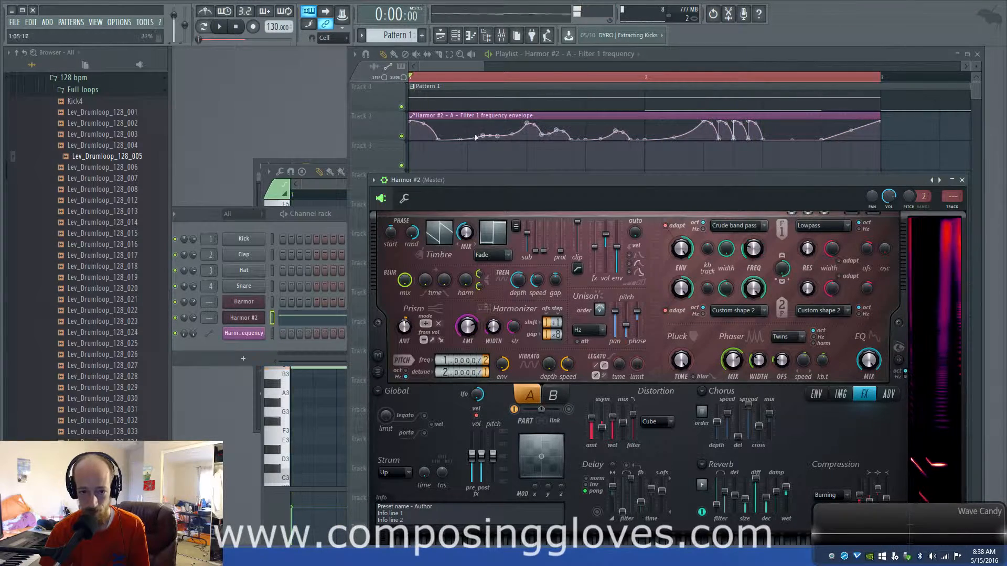
Step: Try the Classic low pass, Classic band pass and Classic band stop shapes on Harmor #2's Filter 1 during playback
left_click(737, 225)
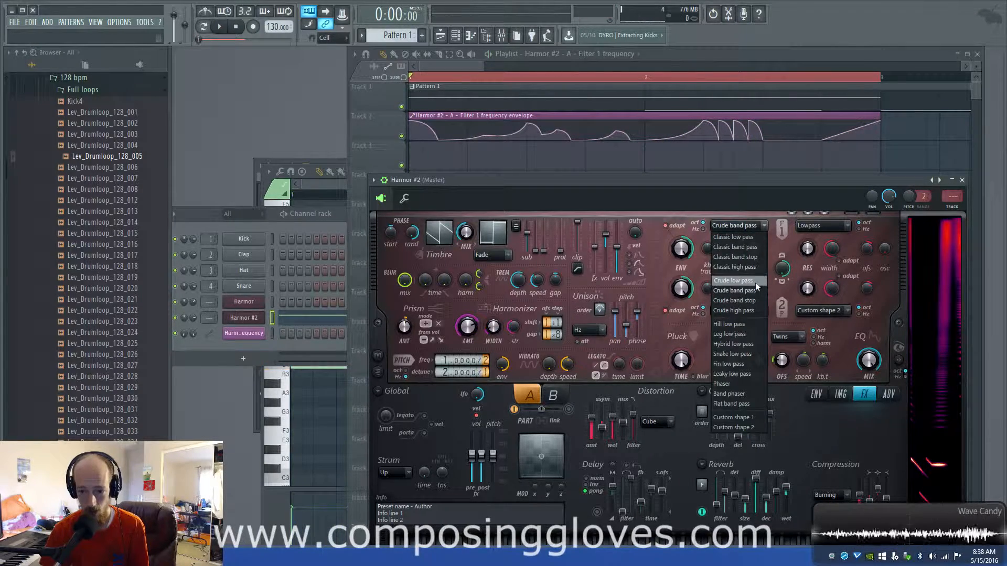
left_click(757, 236)
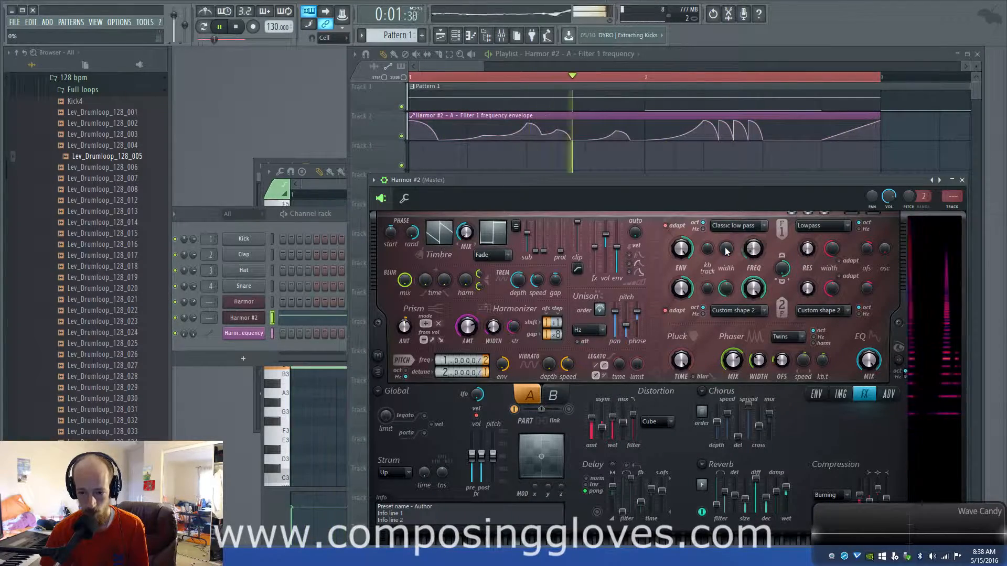
left_click(738, 226)
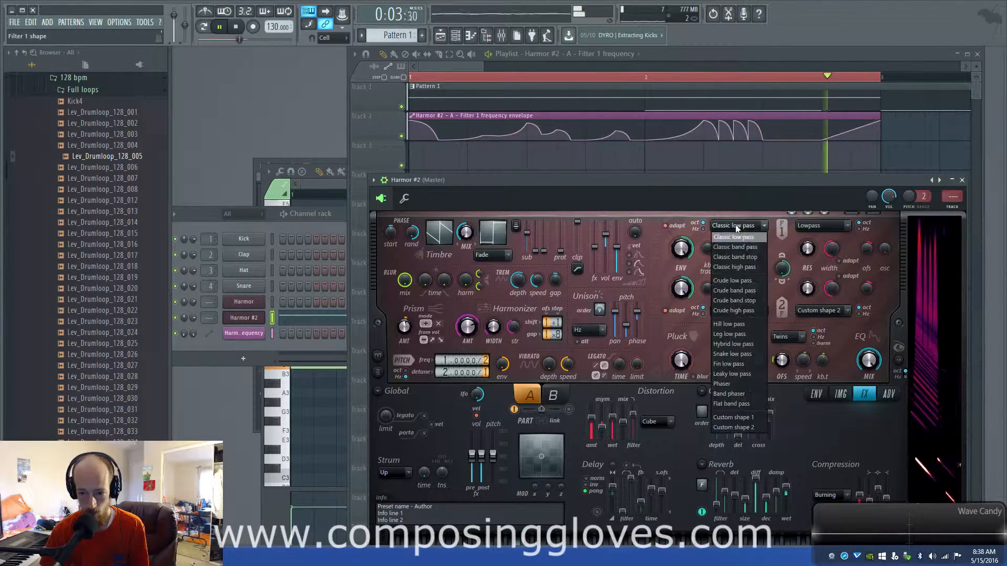
left_click(748, 247)
left_click(738, 225)
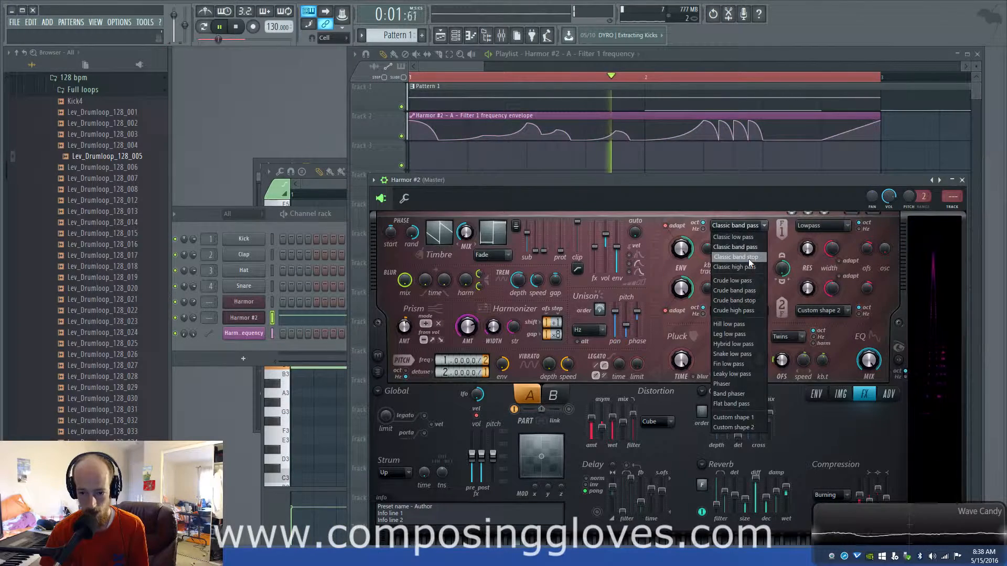
left_click(742, 258)
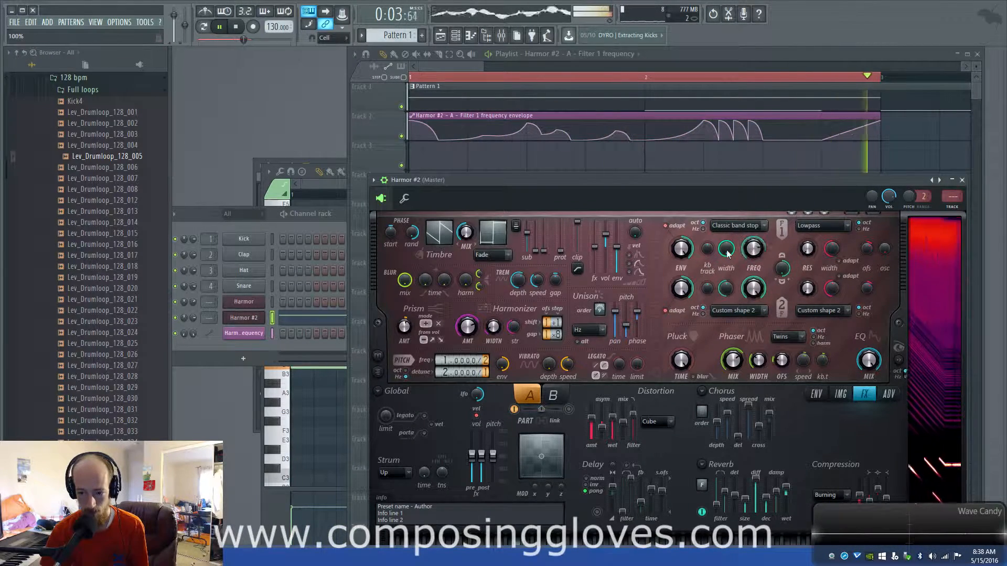
Step: Audition the Classic high pass and Crude low pass shapes on Filter 1, and stop playback
left_click(739, 225)
left_click(745, 267)
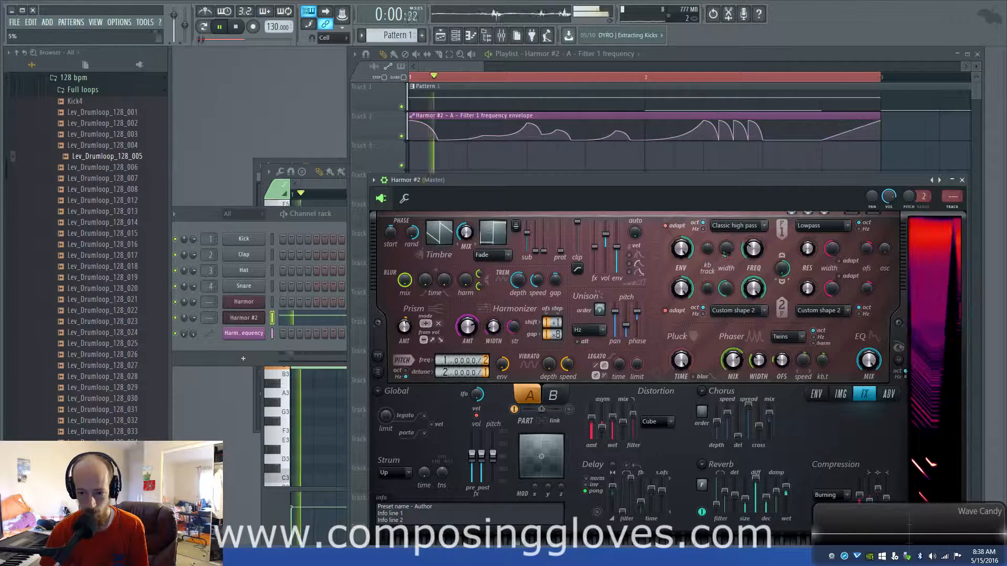
left_click(740, 226)
left_click(733, 281)
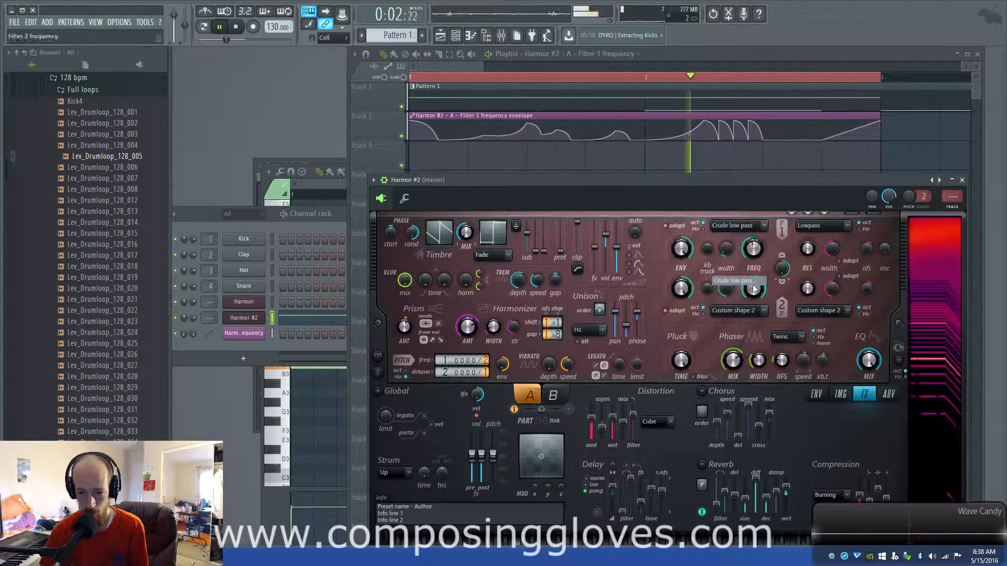
key("space")
Step: Return Filter 1 to Crude band pass, raise the distortion wet level, and audition the loop
left_click(754, 227)
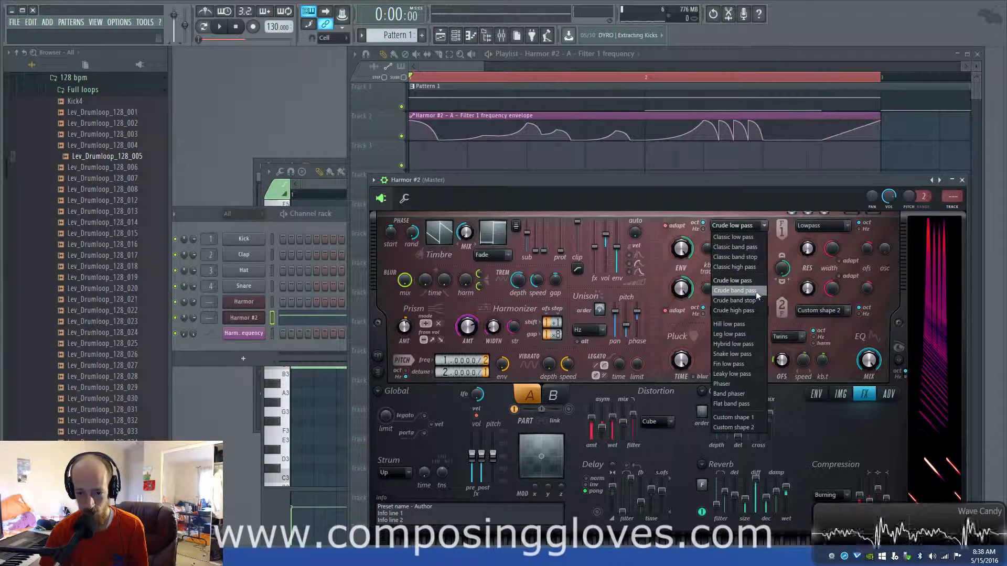
left_click(759, 293)
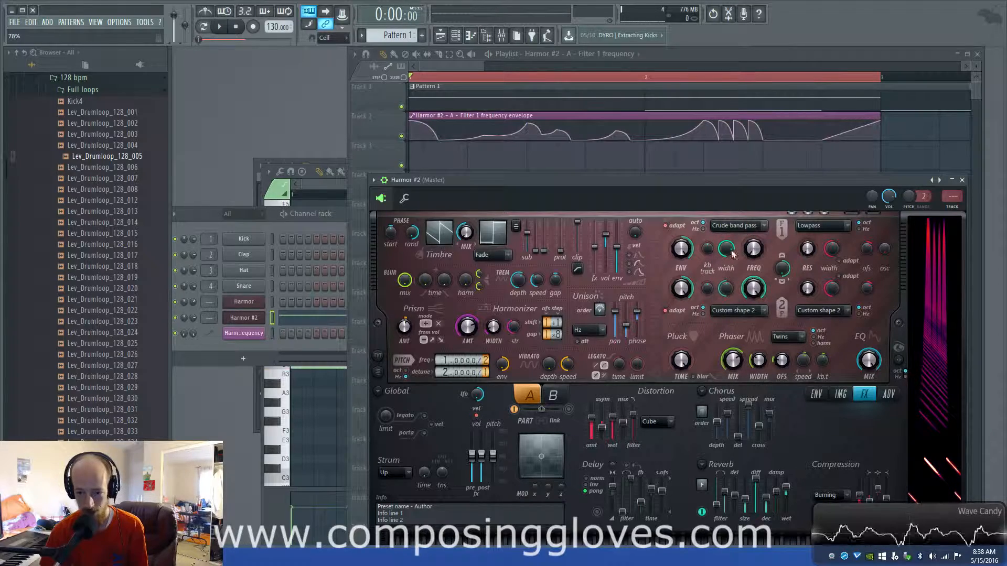
key("space")
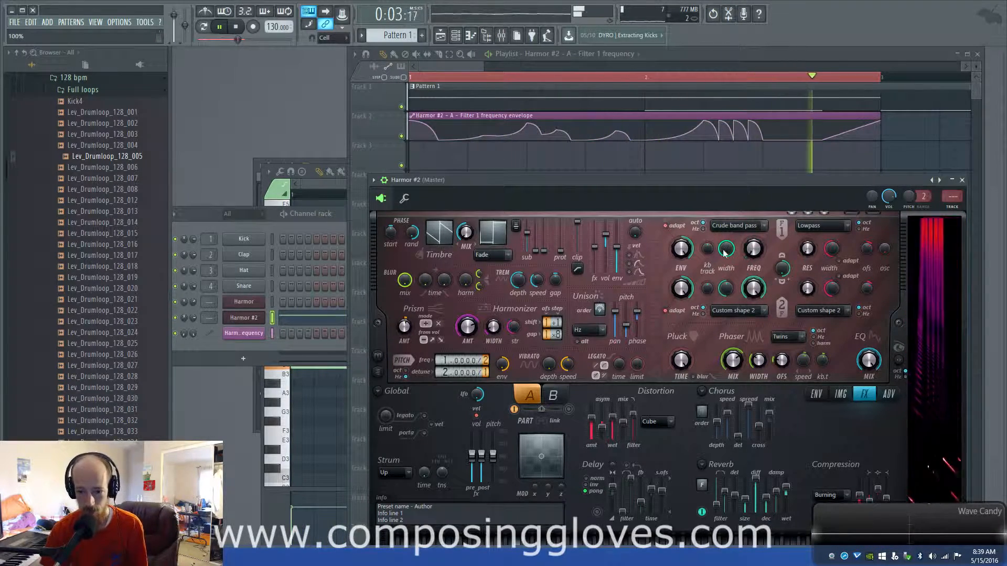
left_click_drag(613, 418, 613, 408)
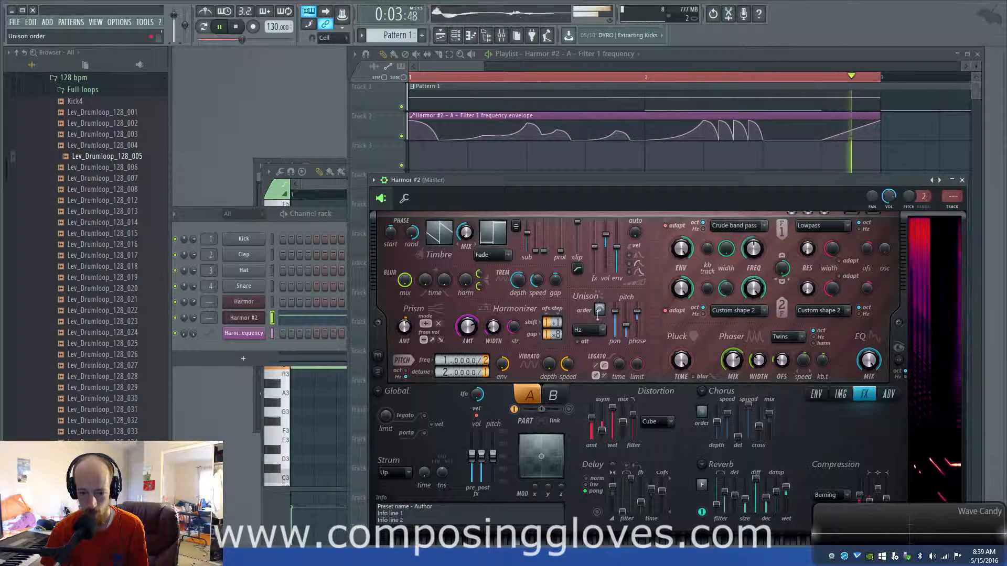
key("space")
Step: Open Harmor #2's Global EQ envelope, widen the narrow low-frequency peak toward lower frequencies, and play the result briefly
left_click_drag(668, 177, 644, 179)
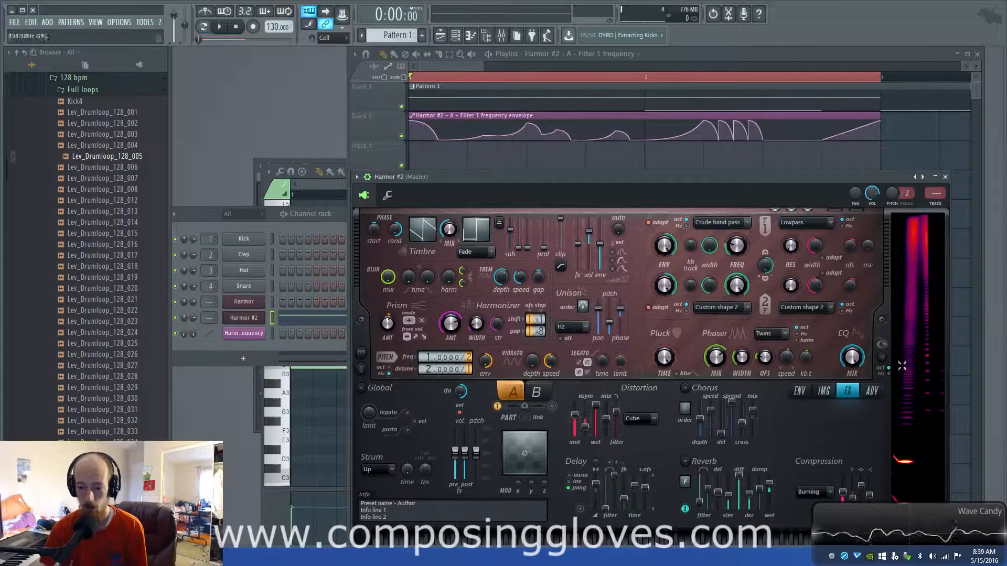
left_click(851, 367)
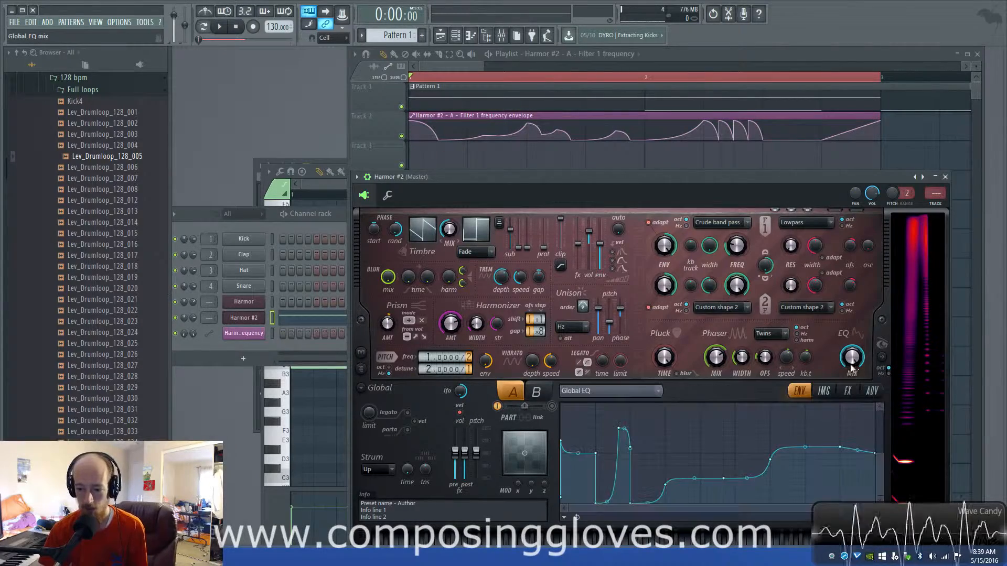
left_click_drag(699, 178, 687, 126)
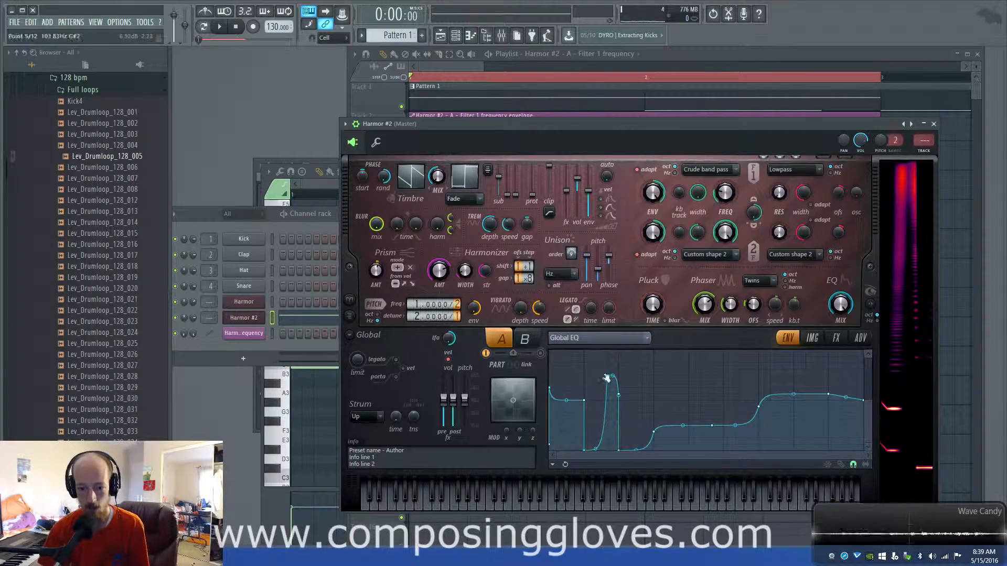
left_click_drag(607, 378, 607, 382)
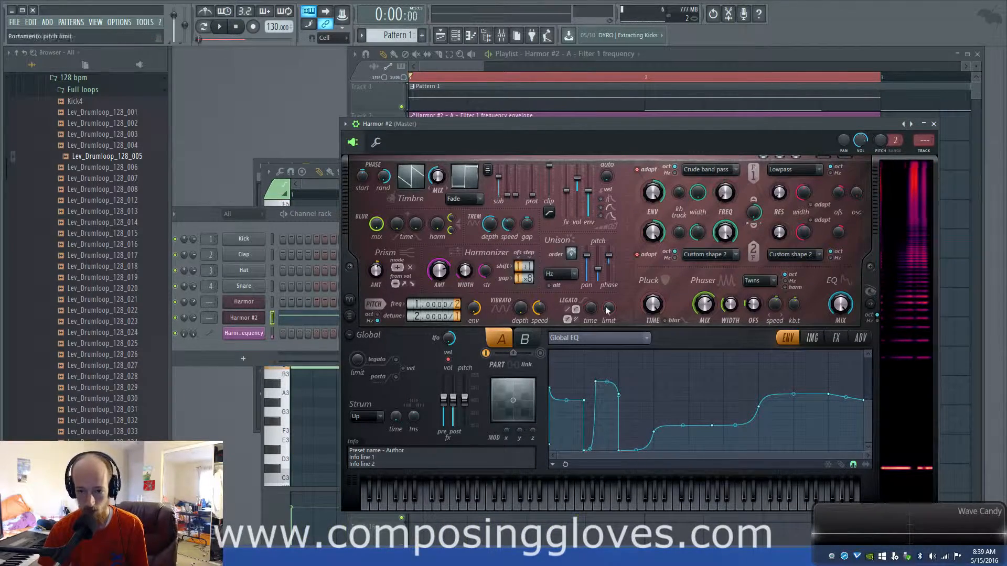
key("space")
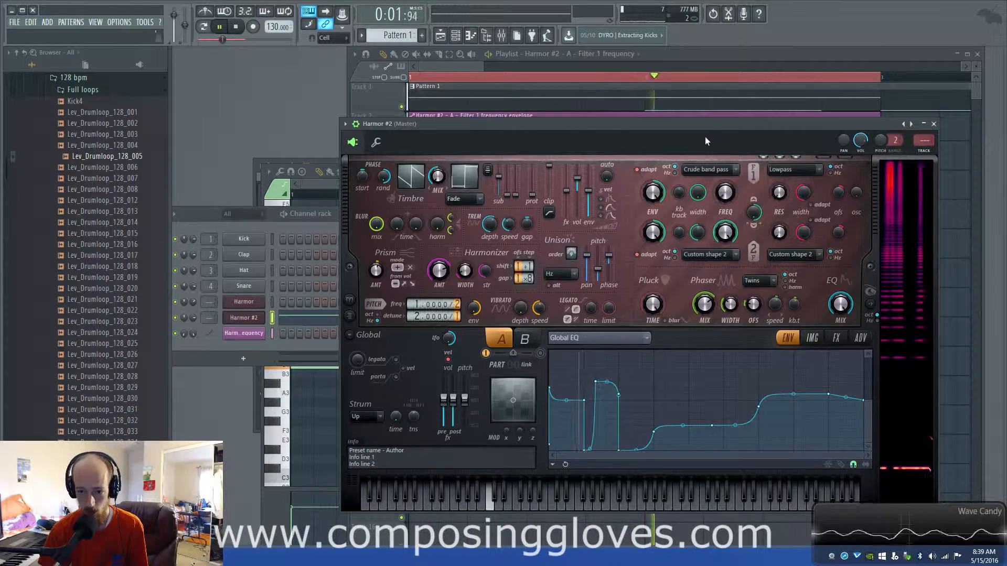
key("space")
Step: Play the loop from the playlist, reopen Harmor #2, and set Filter 1's width to 80%
left_click_drag(705, 139, 697, 183)
left_click(462, 80)
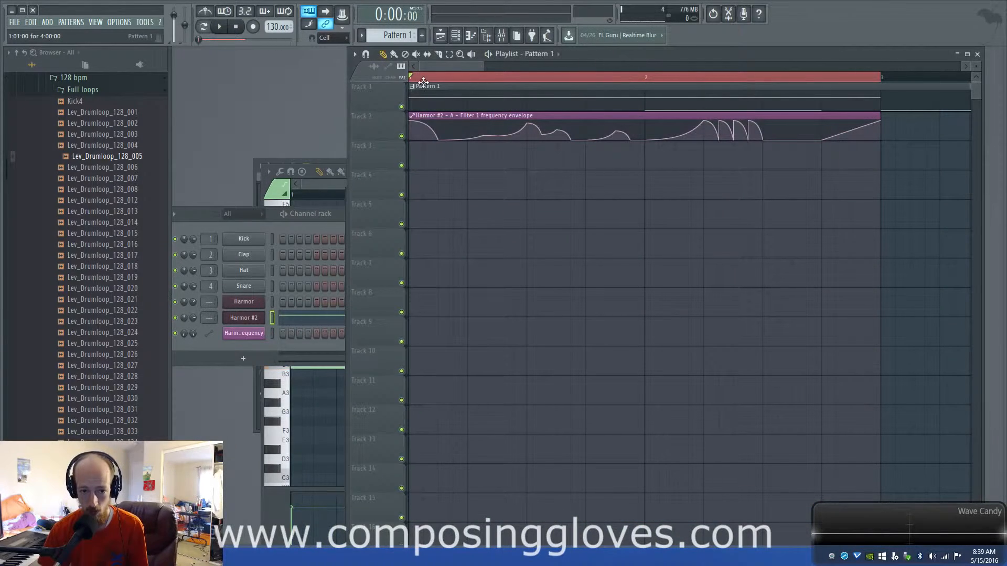
key("space")
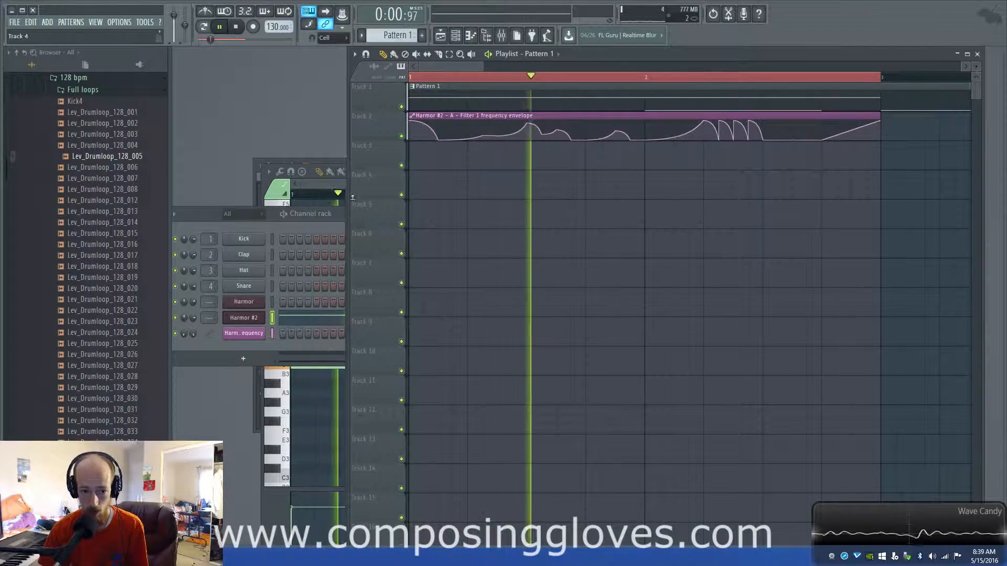
left_click(244, 318)
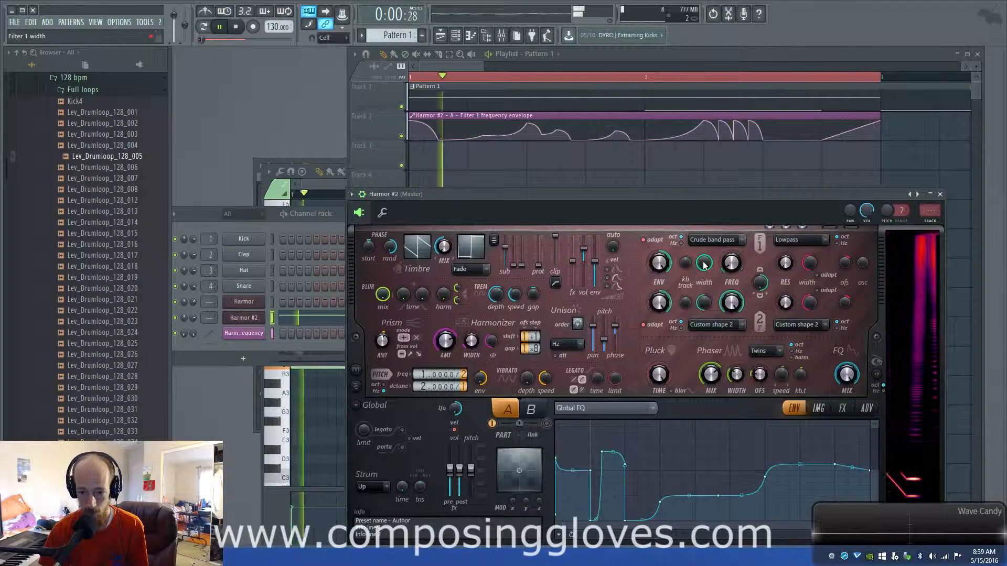
left_click_drag(705, 265, 705, 262)
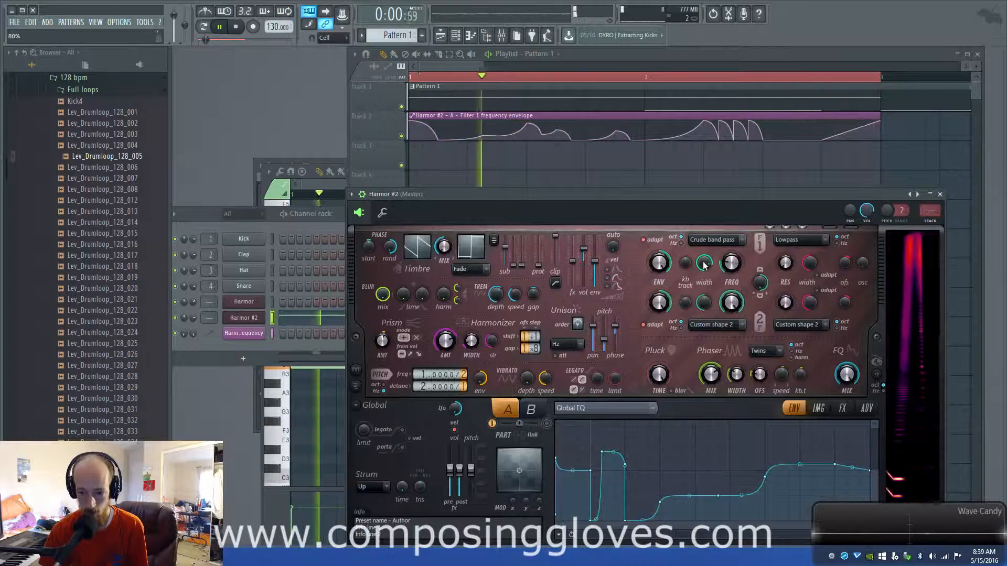
Step: Set Filter 1's shape to Classic band pass, adjust its width, and audition the loop
left_click(718, 241)
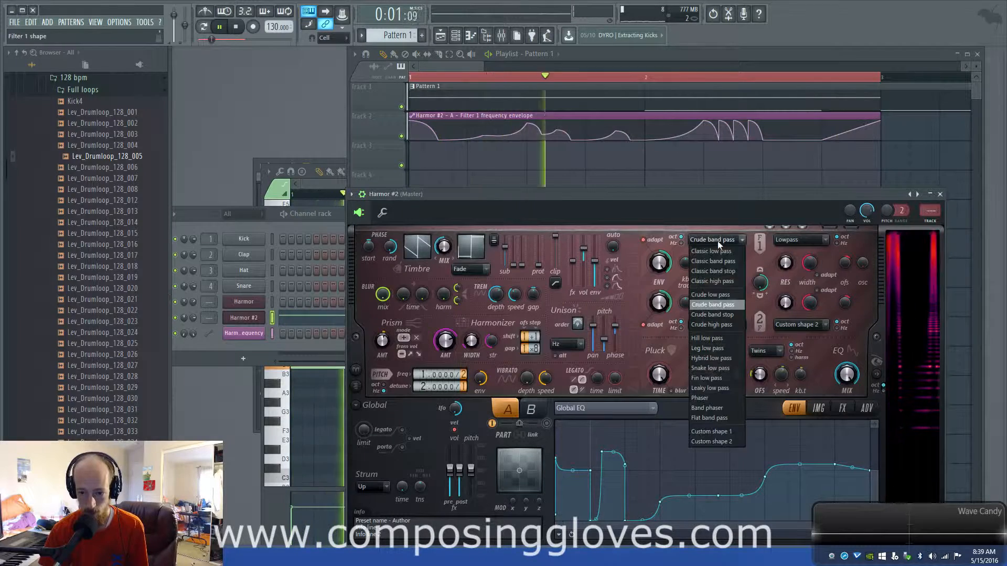
left_click(738, 262)
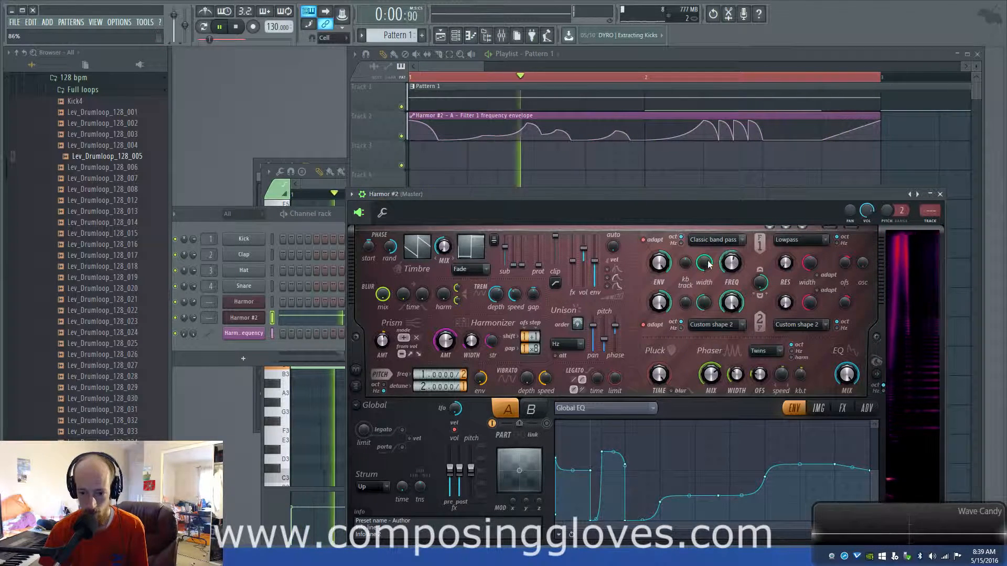
key("space")
key("space")
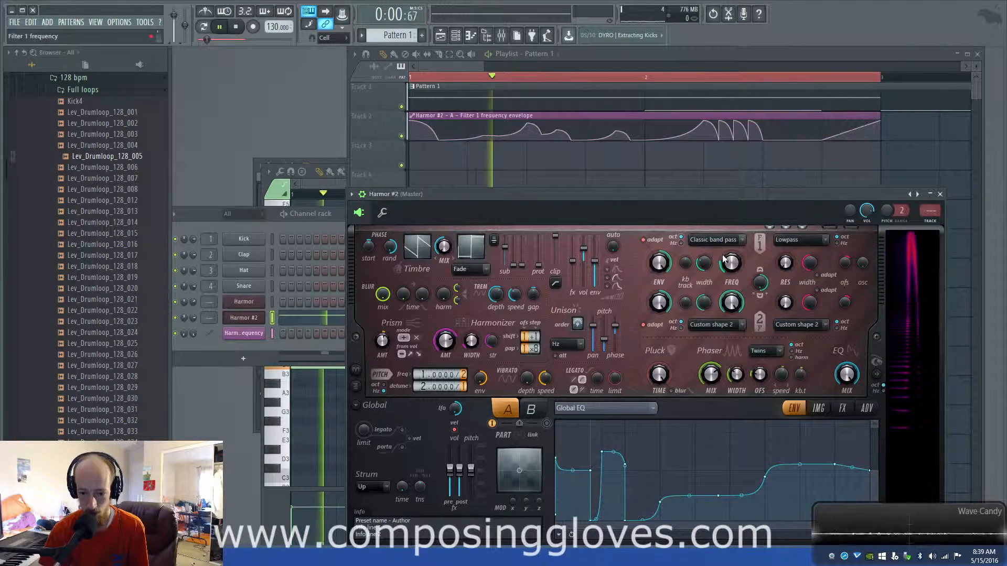
key("space")
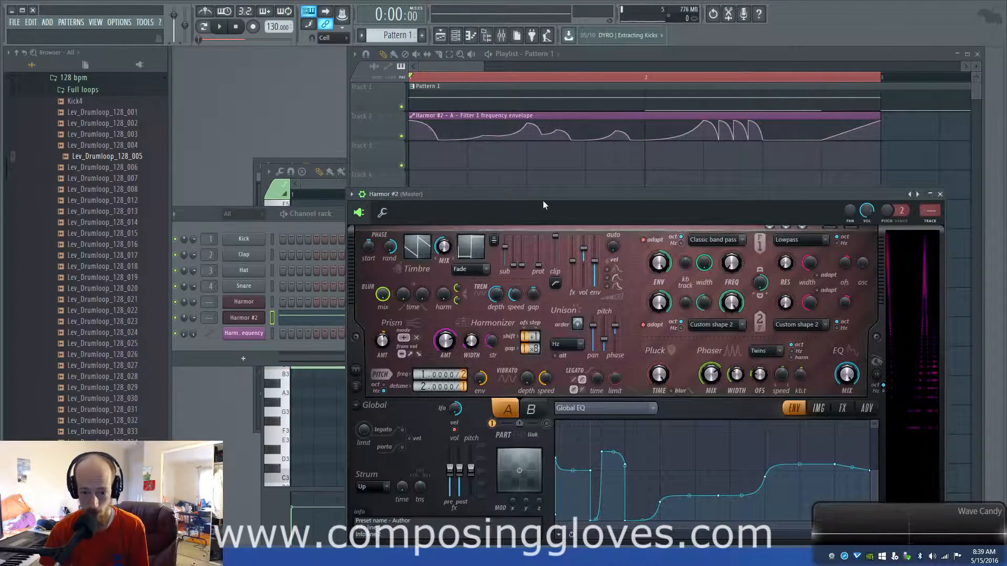
Step: Review Harmor #2's effects page, including the distortion settings, while playing the loop
left_click_drag(543, 198, 523, 122)
left_click(798, 331)
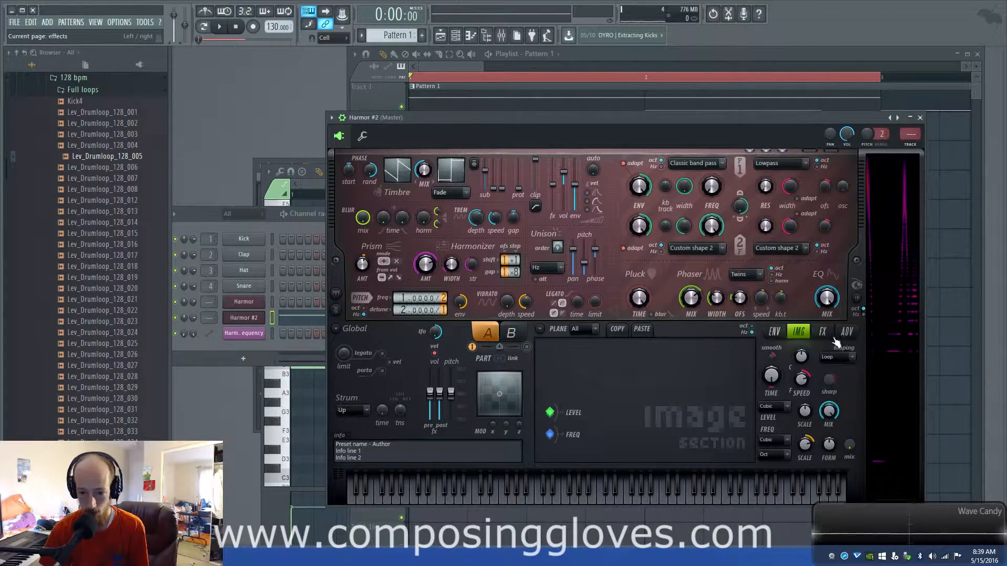
left_click(833, 338)
key("space")
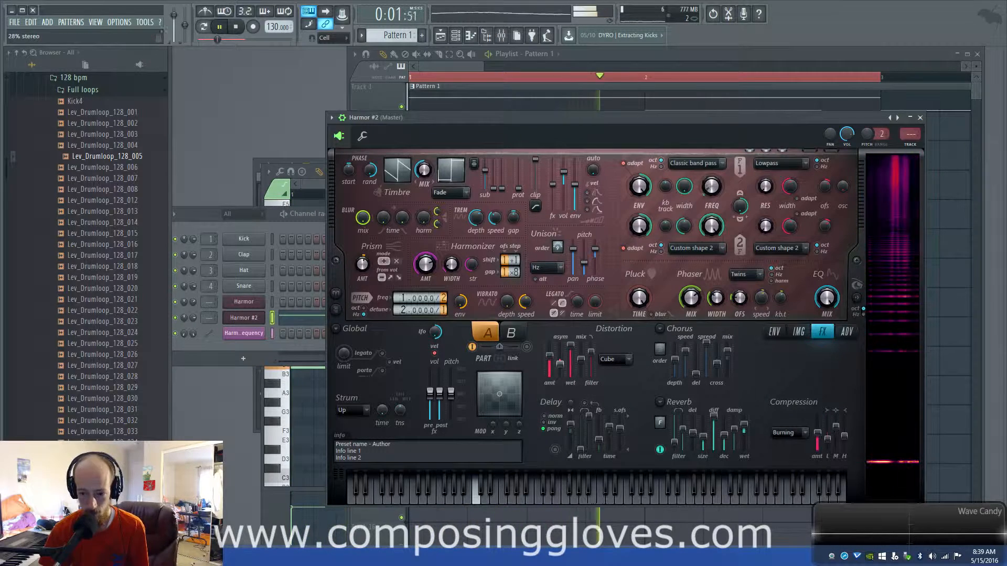
key("space")
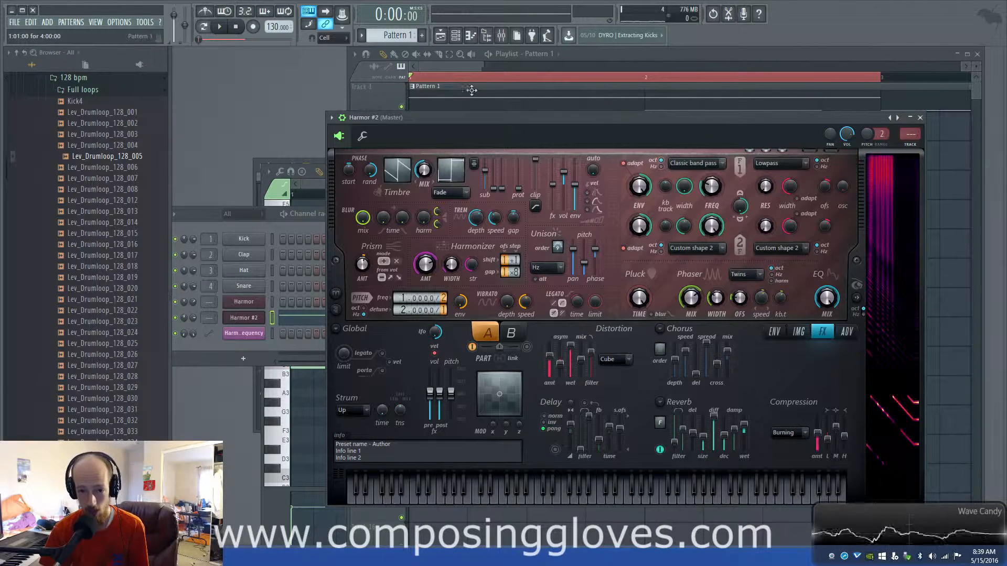
left_click_drag(471, 118, 459, 162)
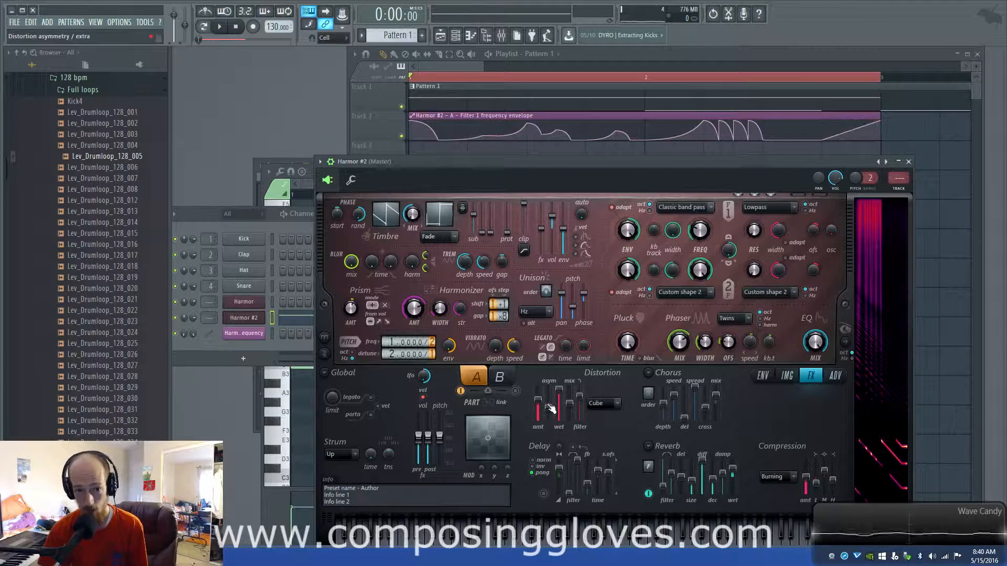
key("space")
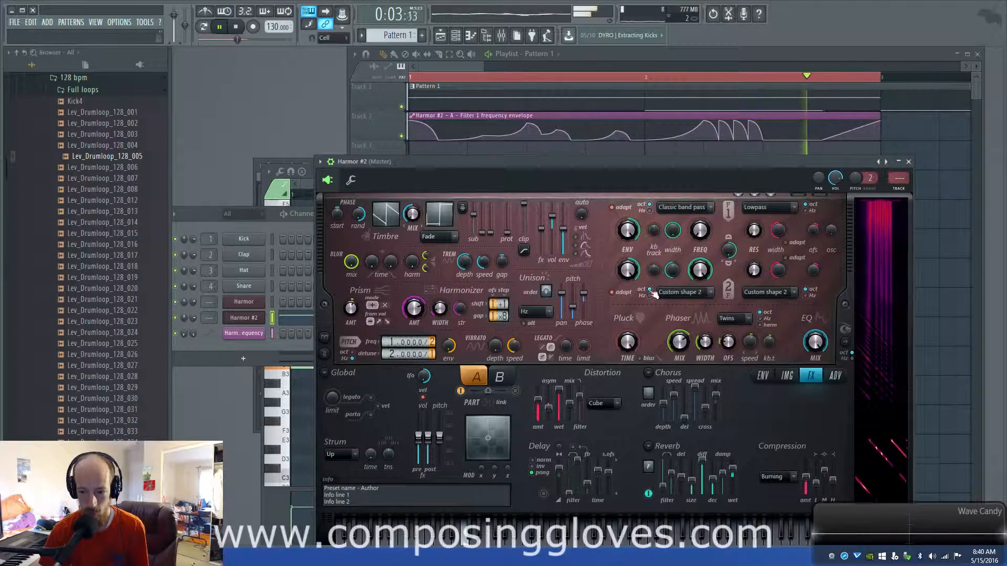
Step: Reopen the Global EQ envelope, lower its low-frequency peak, and delete the point forming the dip before that peak
left_click_drag(649, 163, 636, 120)
left_click(822, 333)
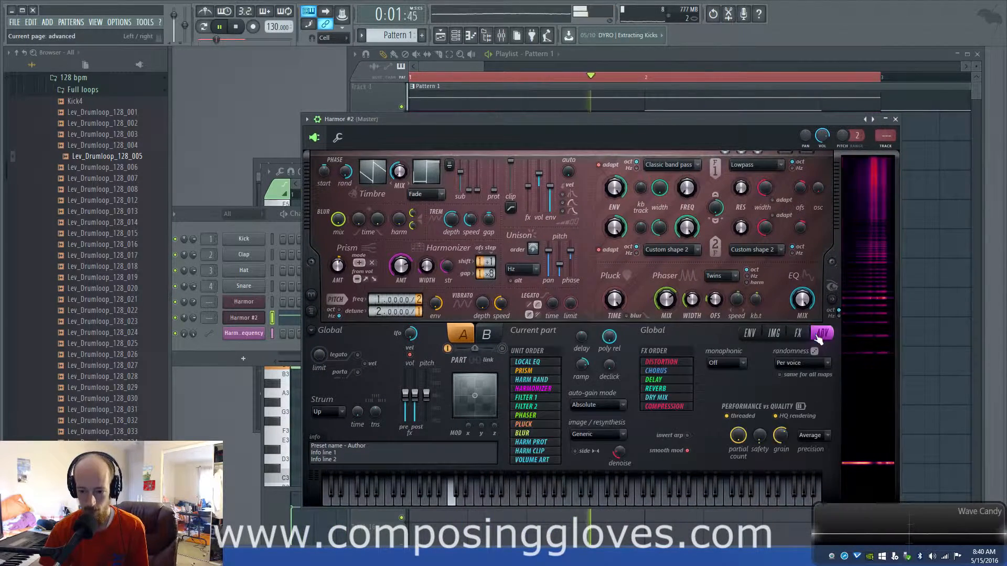
left_click(798, 334)
left_click(798, 307)
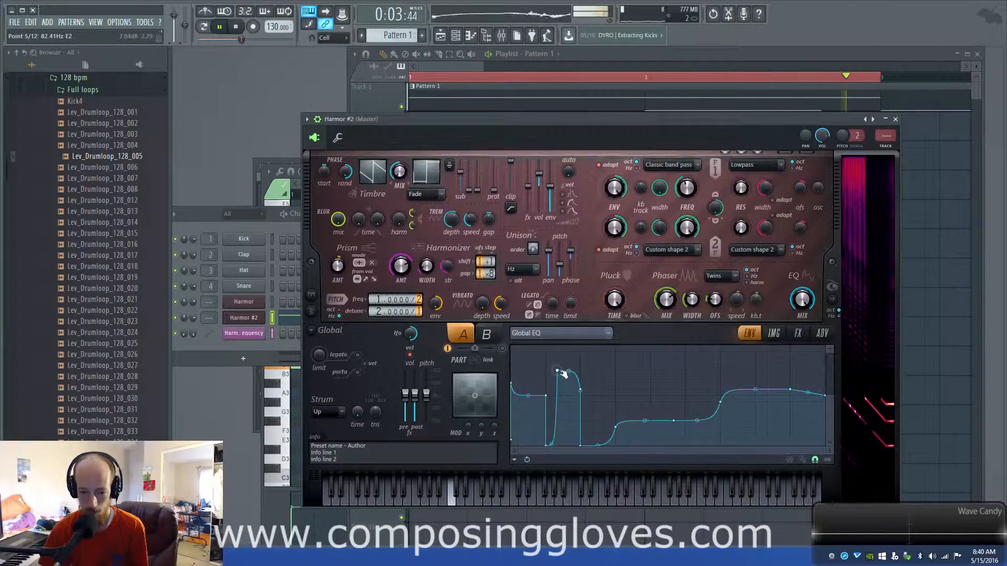
left_click_drag(563, 374, 557, 396)
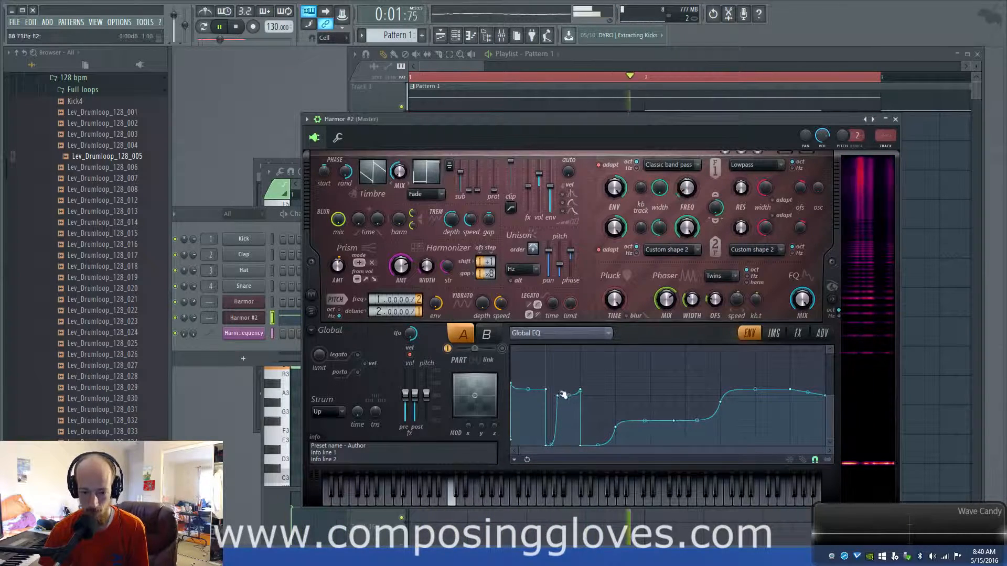
right_click(547, 445)
left_click(574, 370)
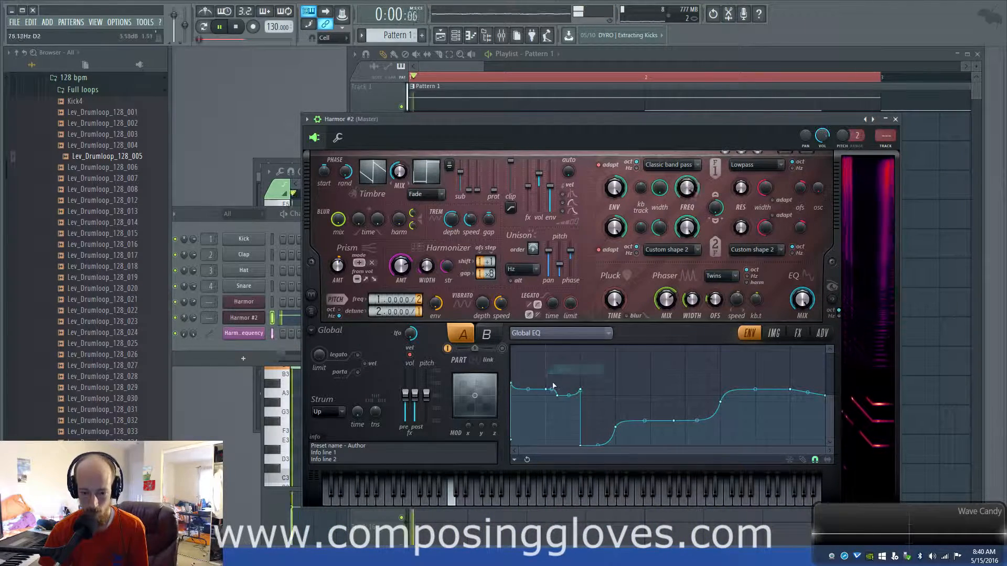
Step: Reshape the Global EQ envelope during playback, adding points that form narrow peaks and deep dips through the low, mid and upper frequencies
left_click_drag(547, 389, 630, 393)
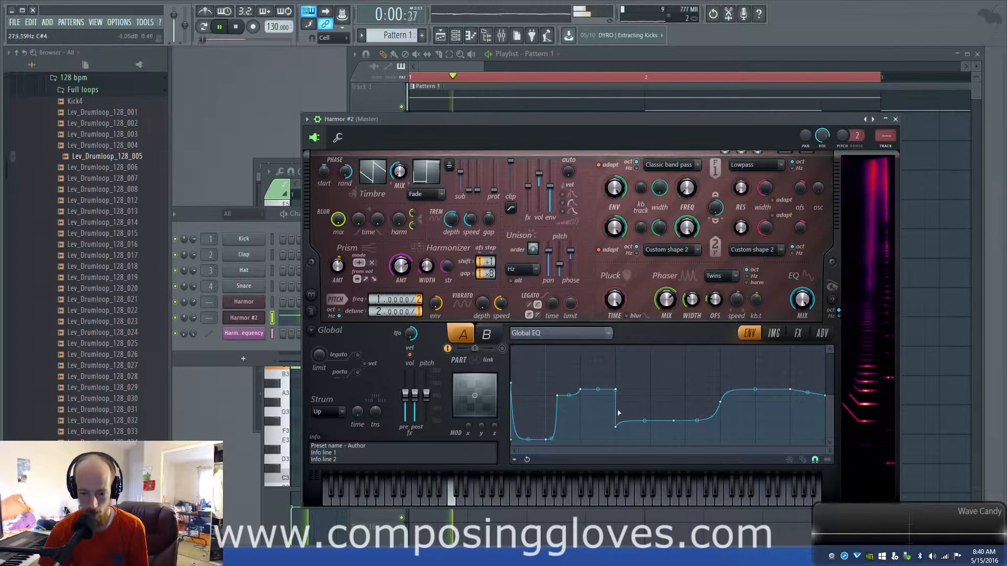
left_click_drag(617, 427, 686, 358)
left_click_drag(723, 417, 759, 443)
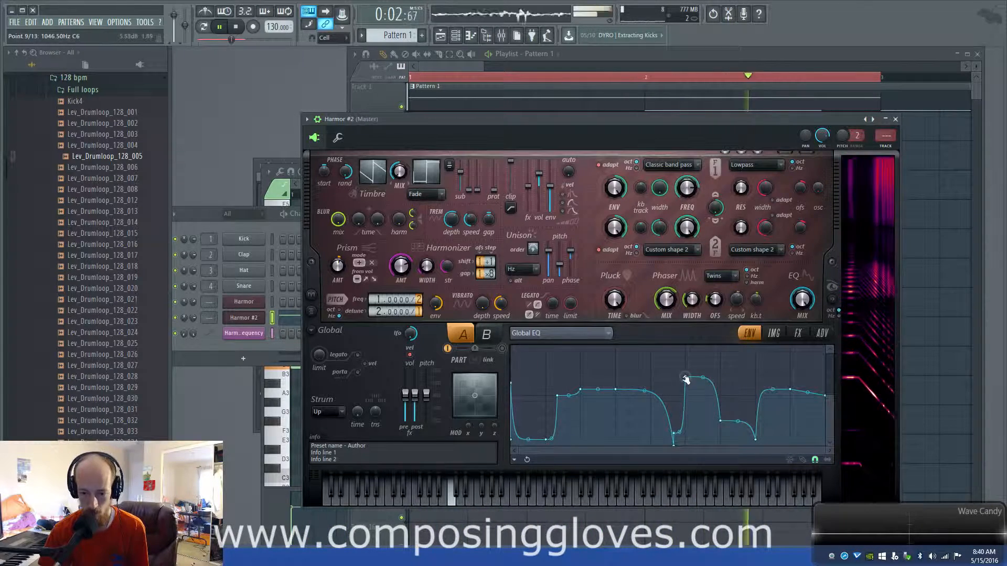
right_click(780, 424)
right_click(615, 423)
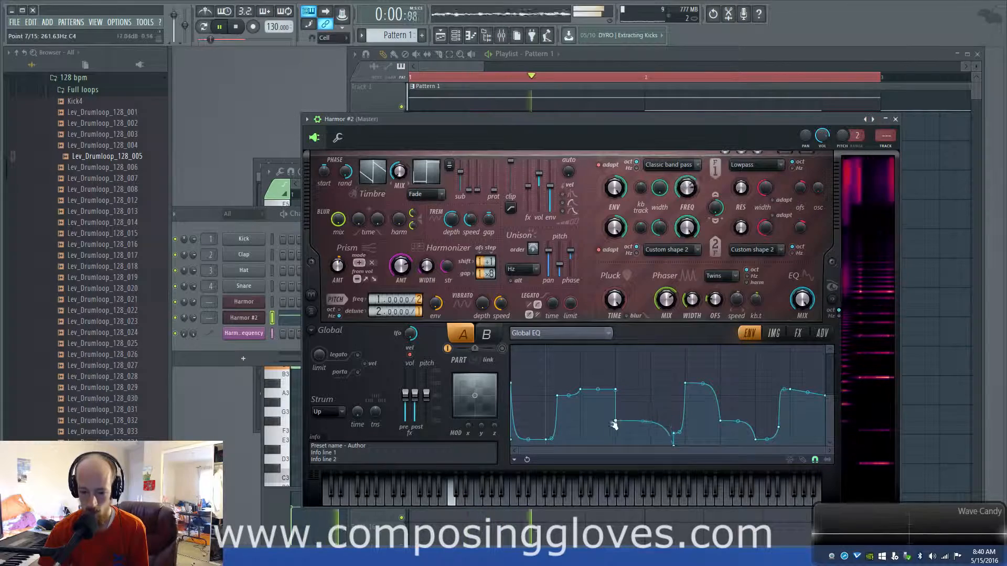
right_click(650, 385)
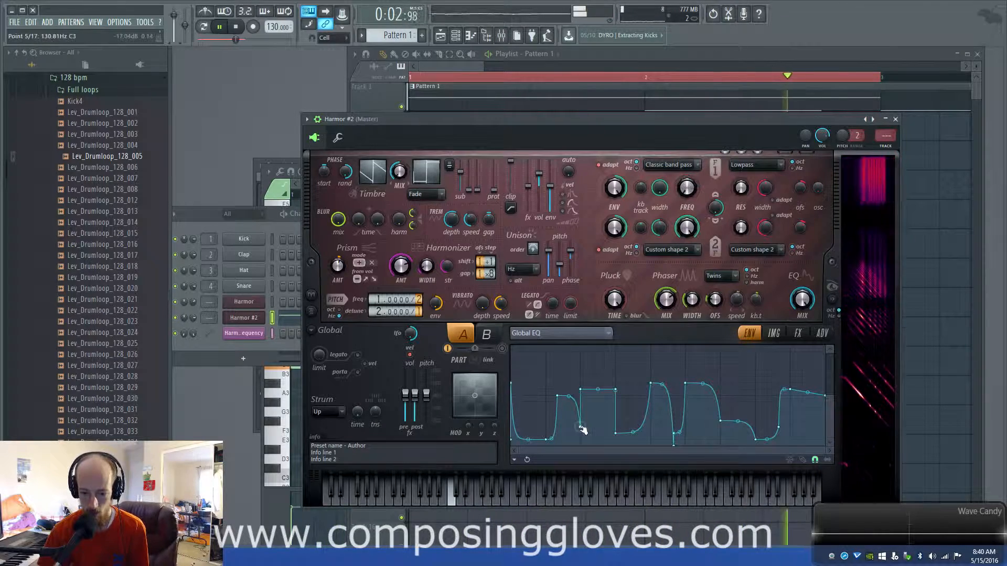
right_click(591, 432)
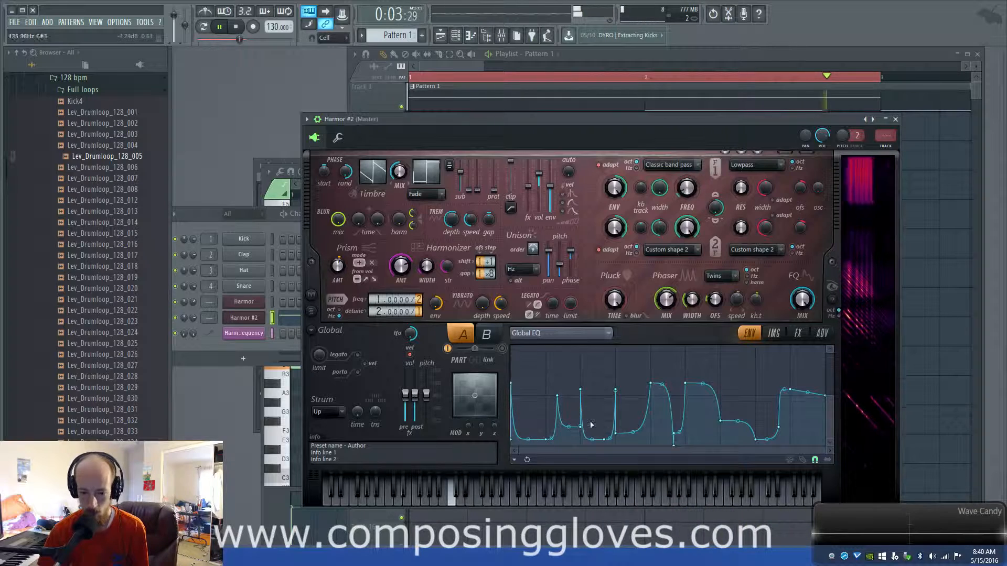
key("space")
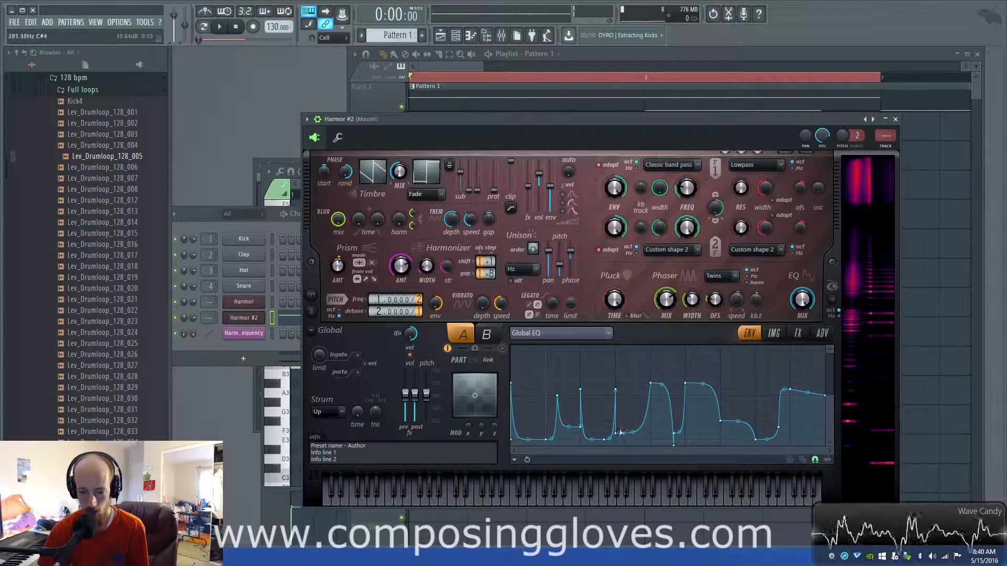
Step: Raise the Global EQ's middle section into a broad peak, and reshape the lowest frequencies into a raised plateau with a smooth drop
left_click_drag(620, 432, 619, 372)
key("space")
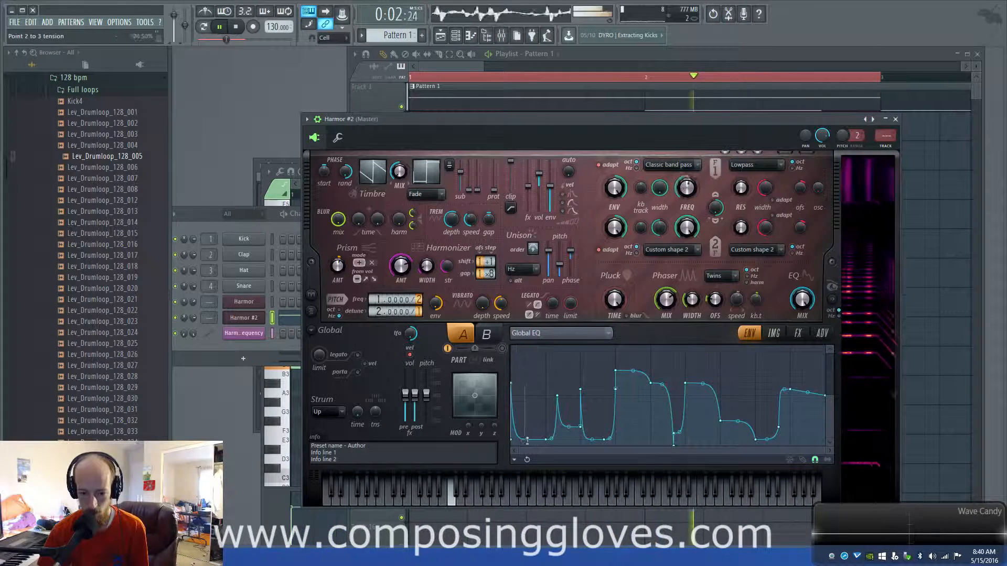
left_click_drag(527, 441, 529, 383)
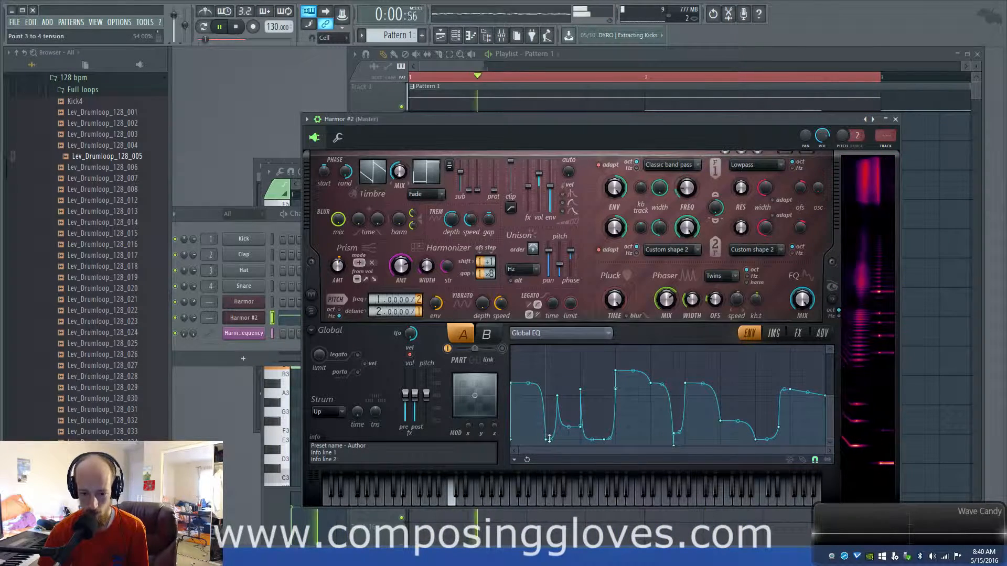
left_click_drag(548, 438, 550, 401)
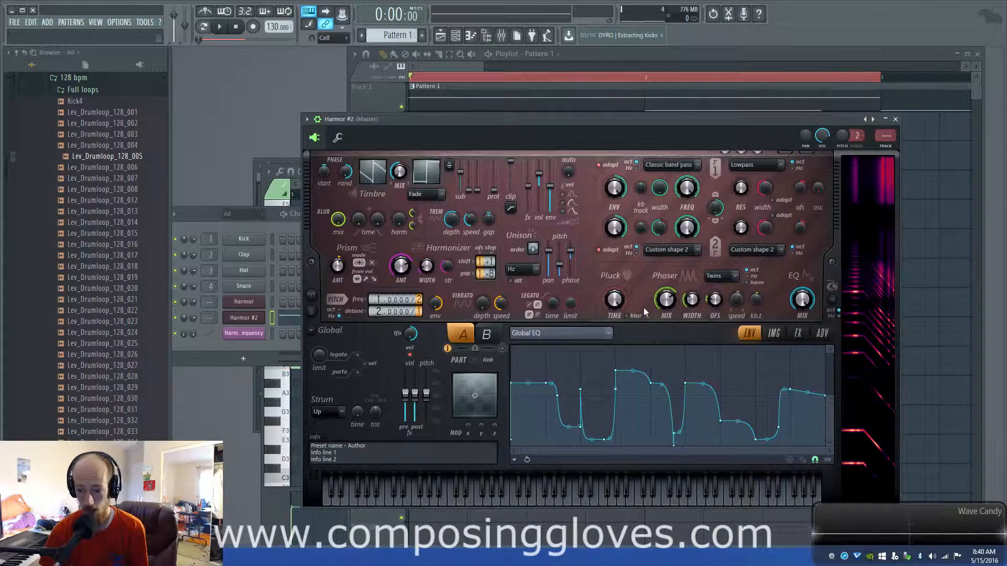
Step: Try a pitch detune ratio of 4.0000/1 while the loop plays, and set it back to 2.0000/2
key("space")
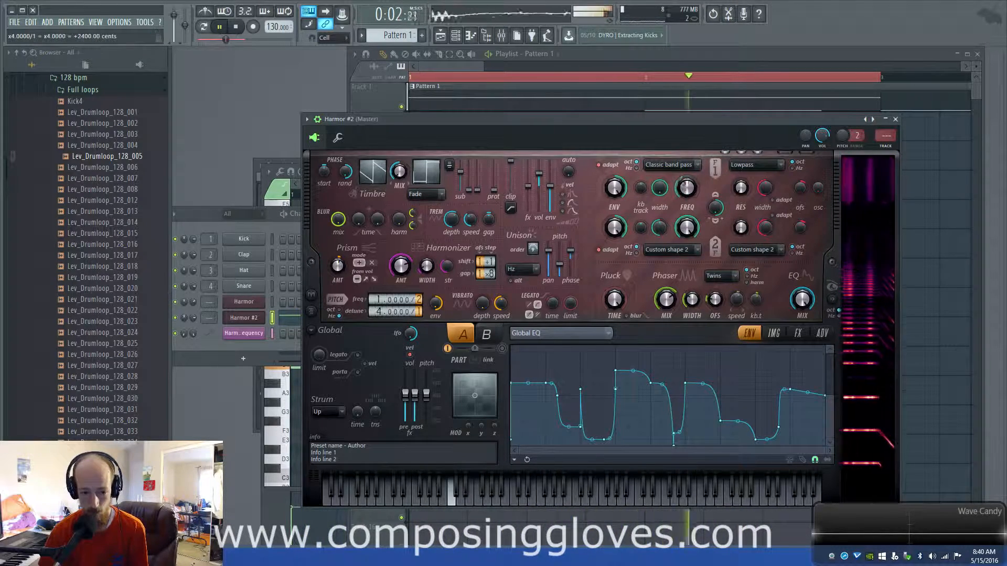
left_click_drag(379, 311, 378, 318)
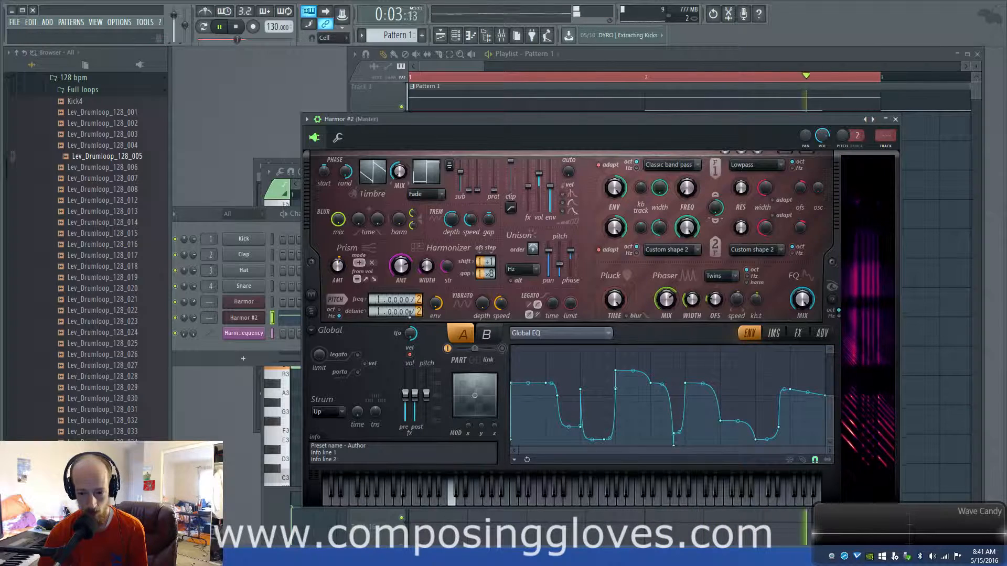
left_click_drag(378, 311, 414, 313)
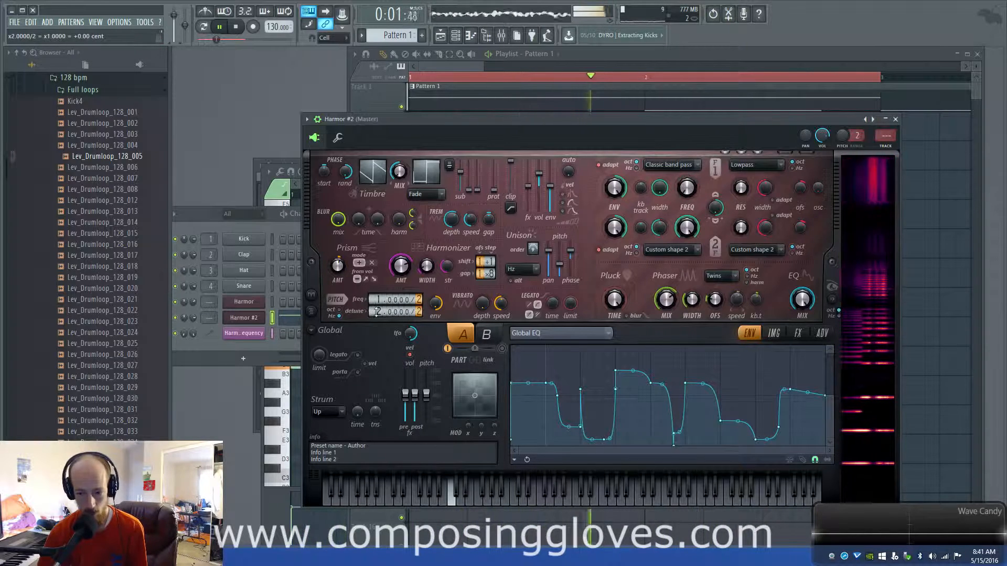
key("space")
Step: Set the phaser type to Deeper and adjust its speed and keyboard tracking, with the width at about 62%, during playback
left_click_drag(594, 117, 520, 98)
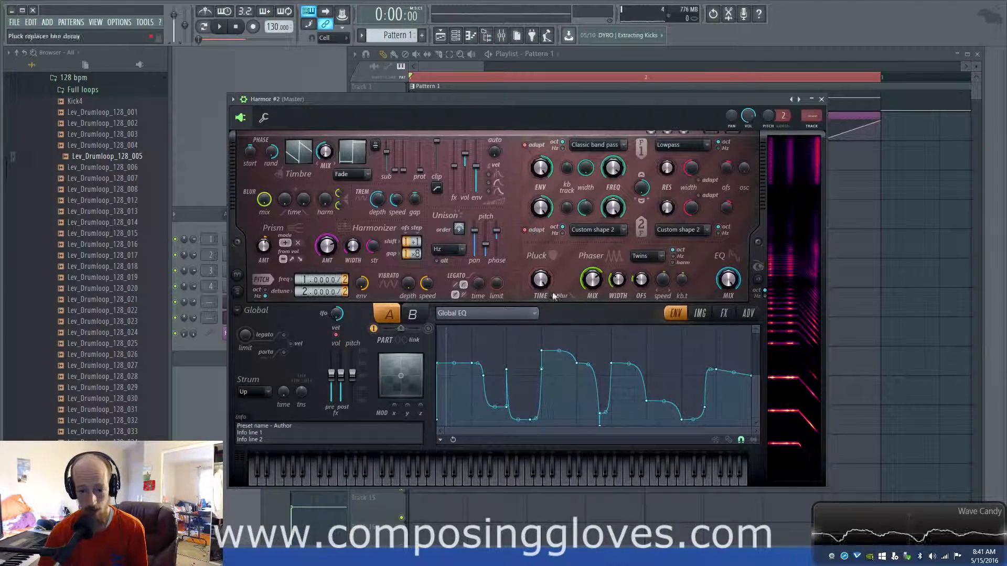
left_click(644, 257)
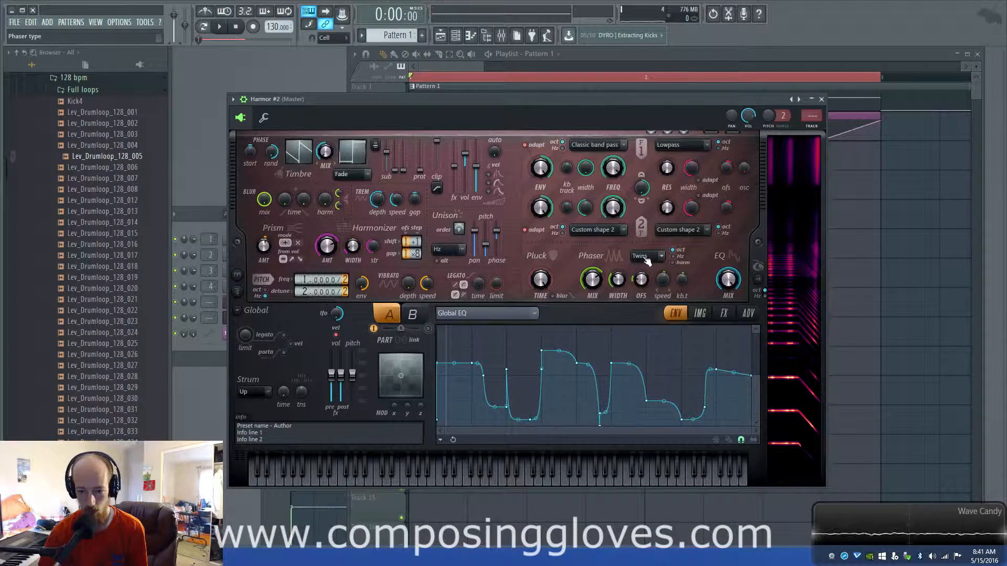
left_click(644, 311)
key("space")
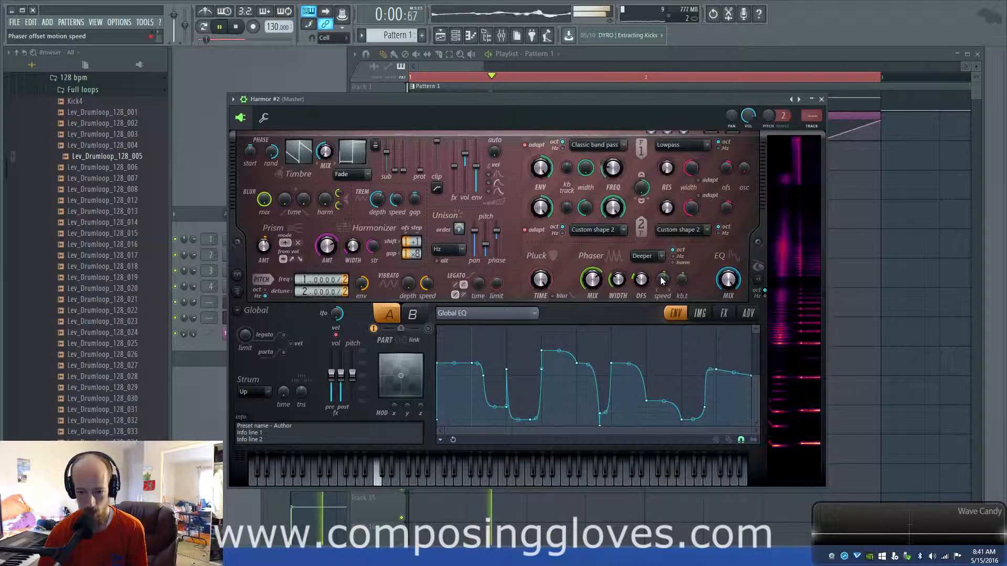
left_click_drag(662, 280, 663, 271)
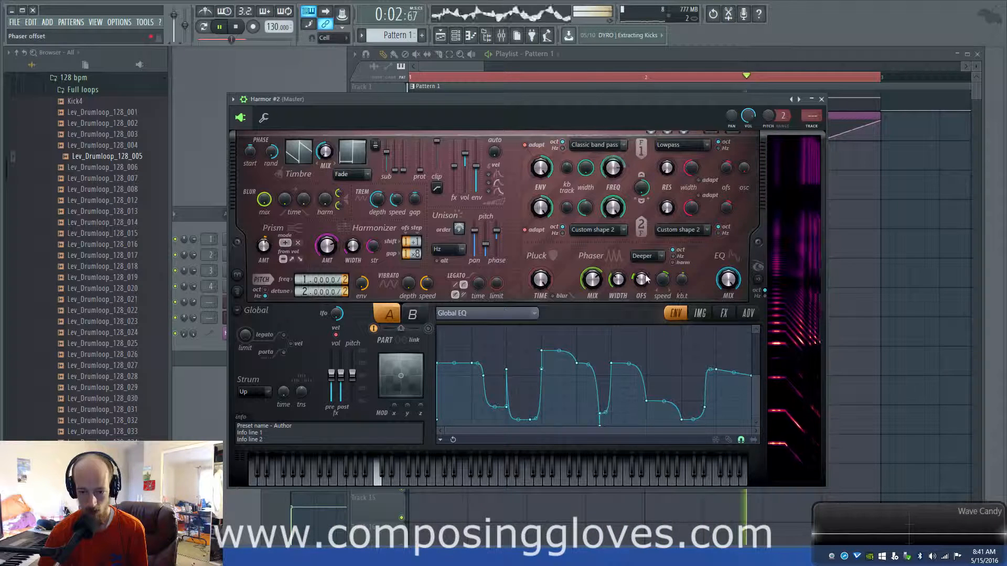
left_click(682, 281)
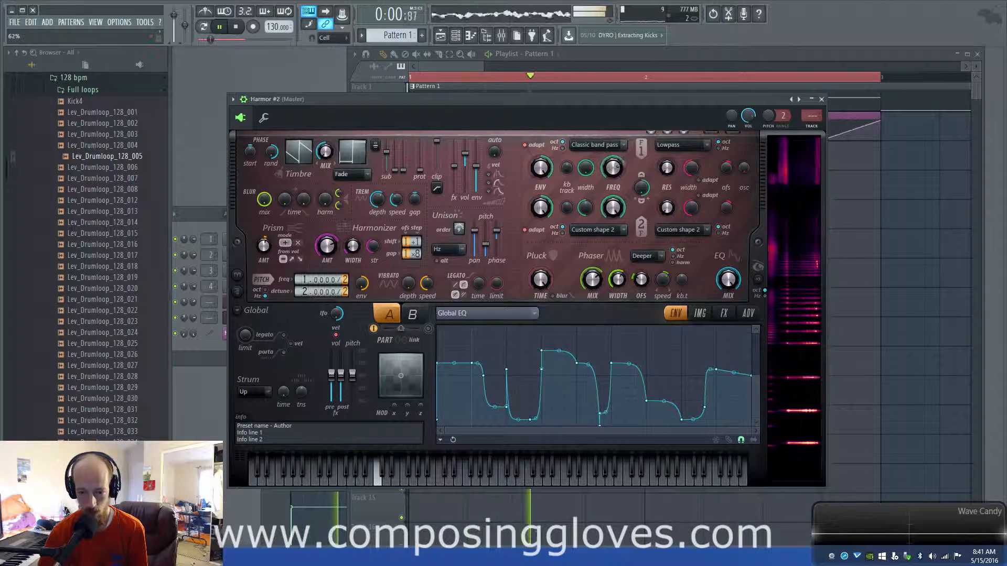
left_click(617, 284)
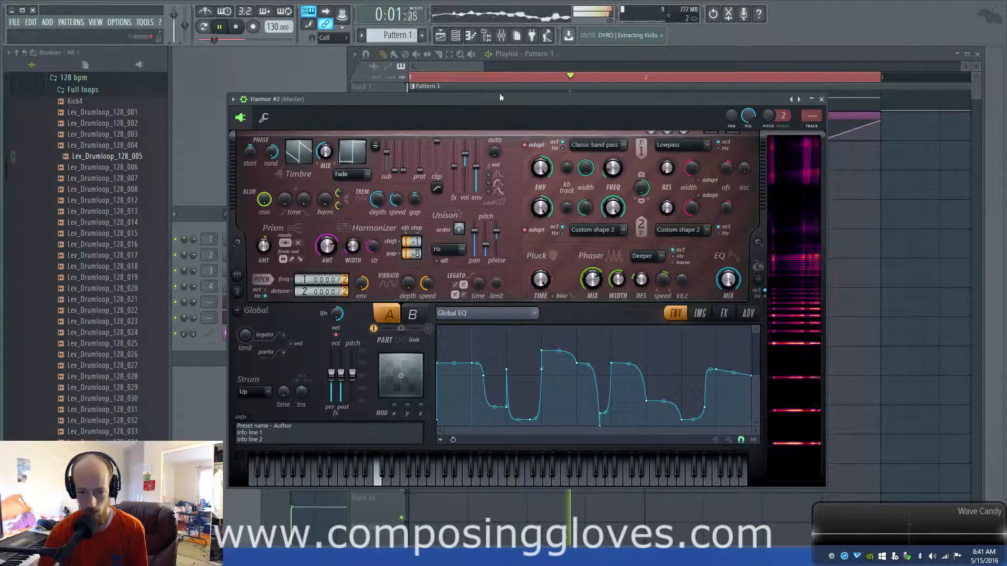
Step: Uncover the filter frequency automation, review Filter 1's shape options keeping Classic band pass, and audition the loop
left_click_drag(499, 100, 537, 187)
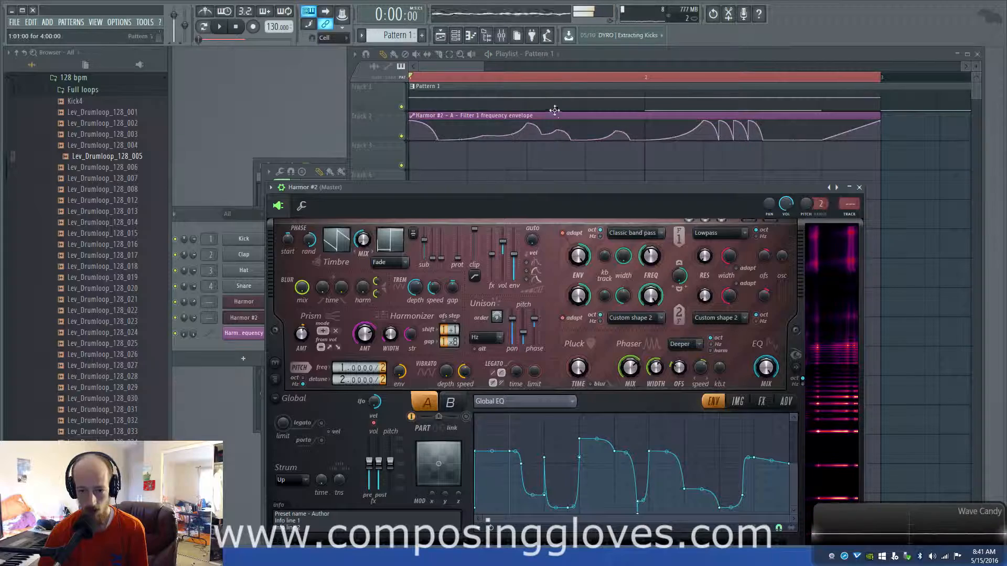
left_click(653, 233)
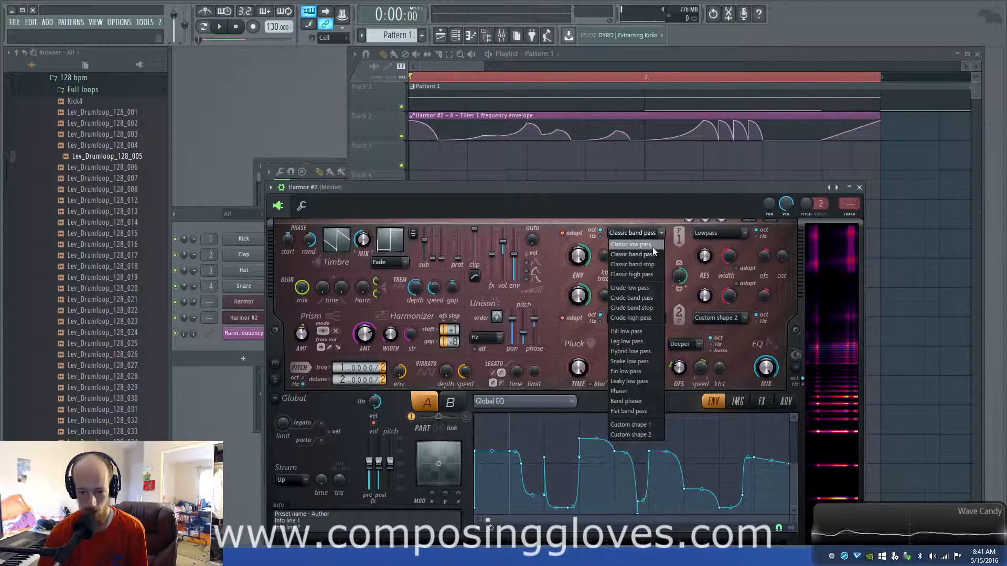
left_click(623, 255)
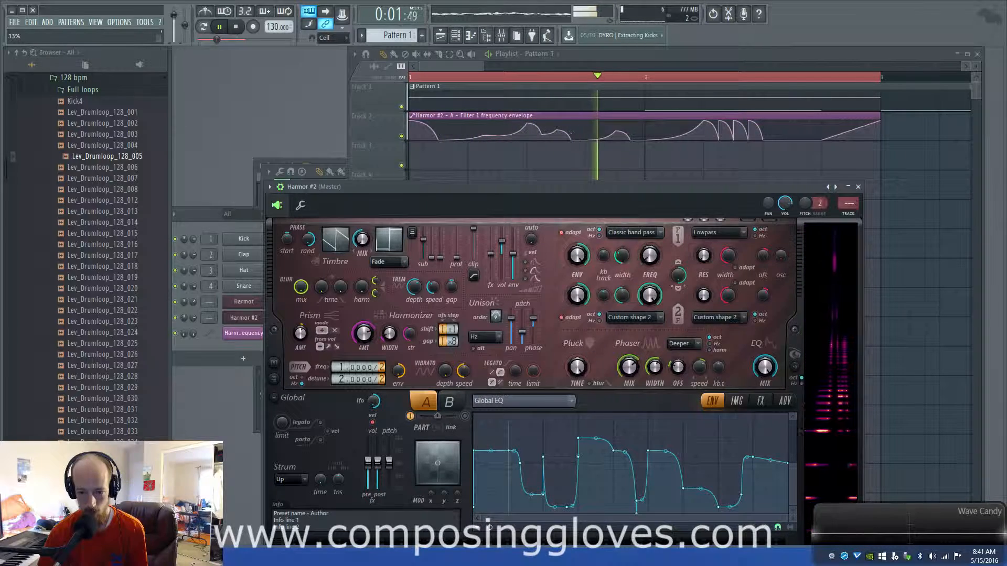
Step: Set Filter 1's shape to Crude band pass and the distortion asymmetry to 42% stereo, and audition the loop
left_click(761, 402)
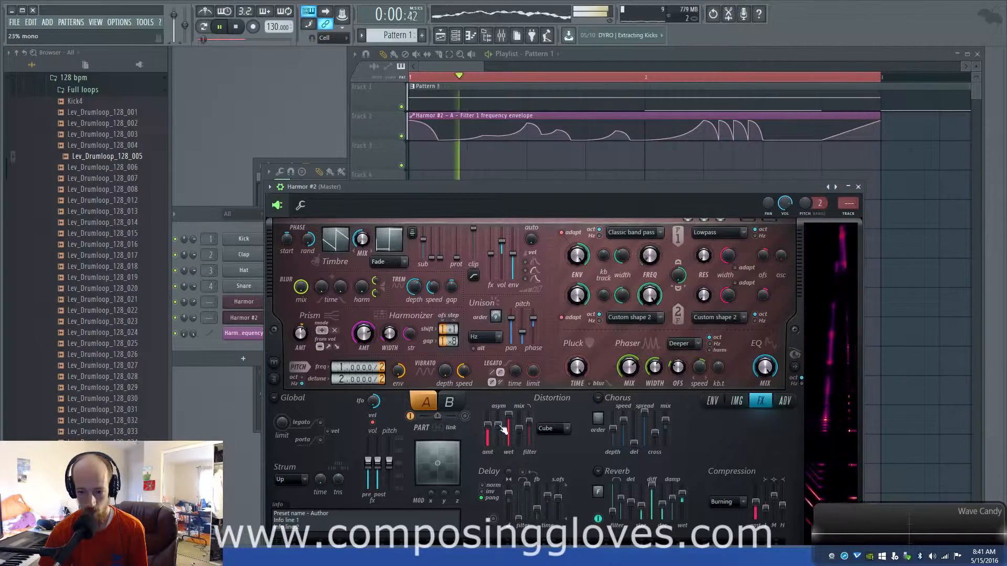
left_click(638, 233)
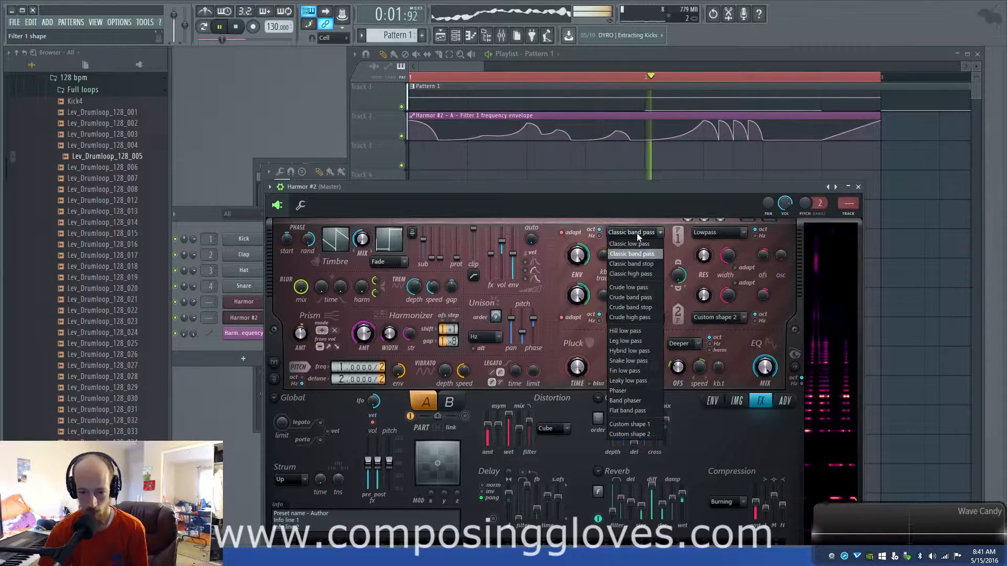
left_click(650, 298)
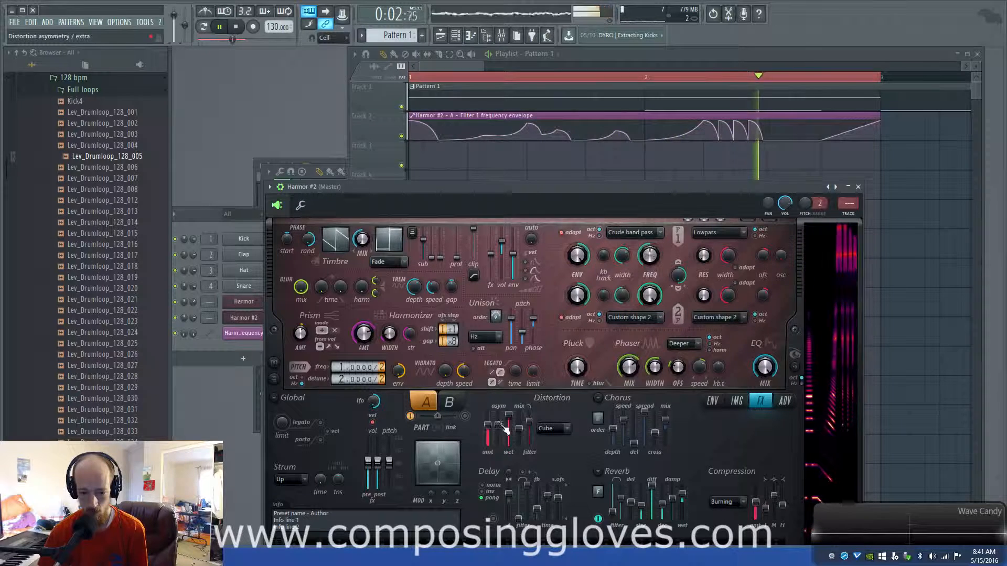
left_click_drag(497, 425, 499, 435)
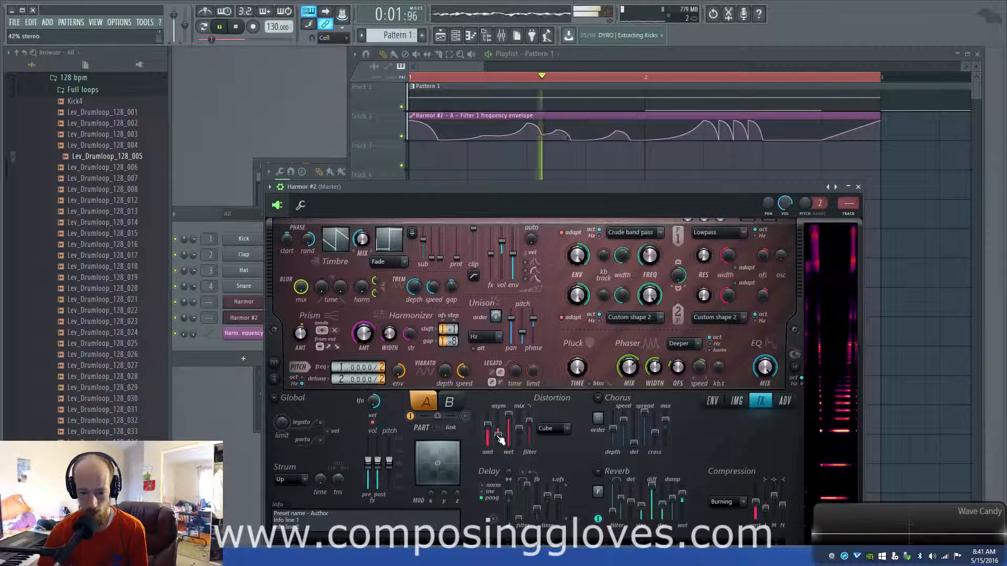
key("space")
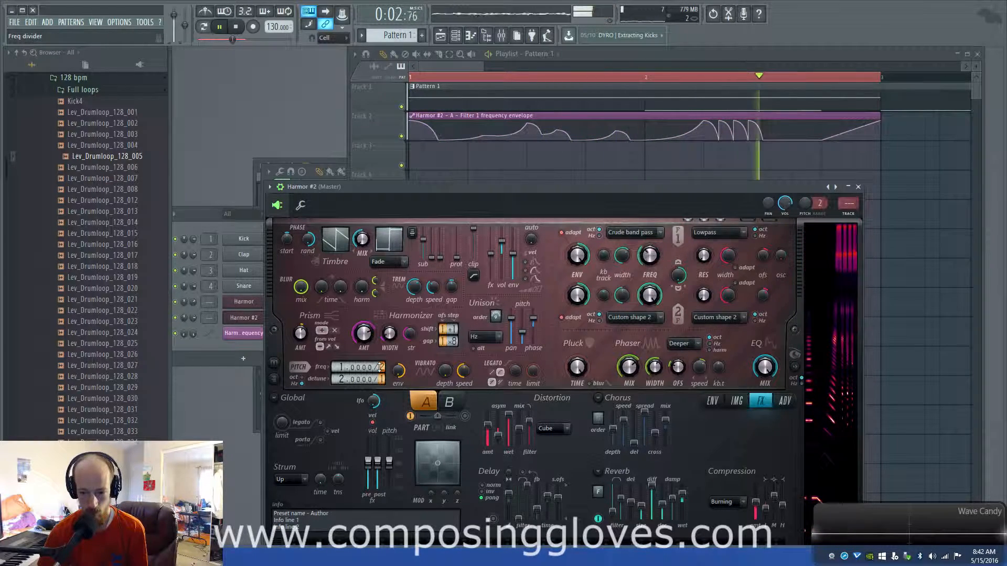
key("space")
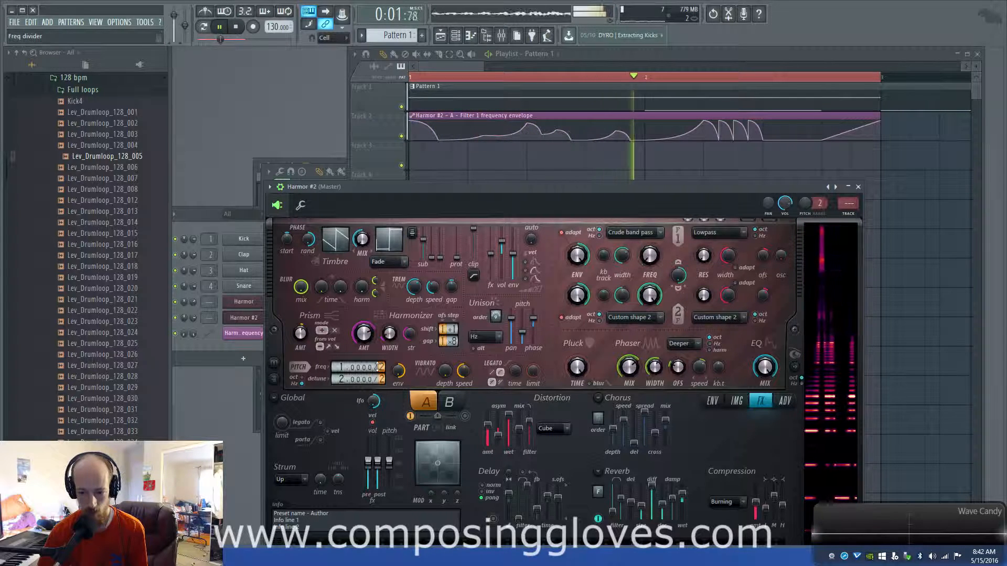
key("space")
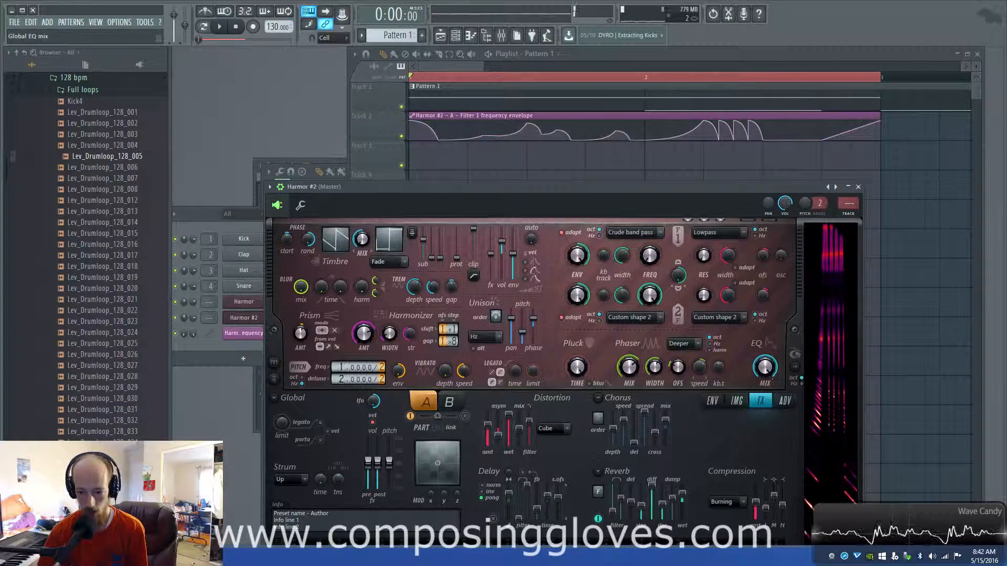
Step: Reopen the Global EQ envelope and lower its middle and upper-mid peaks, narrowing them to small humps
left_click(768, 376)
left_click_drag(610, 214, 606, 157)
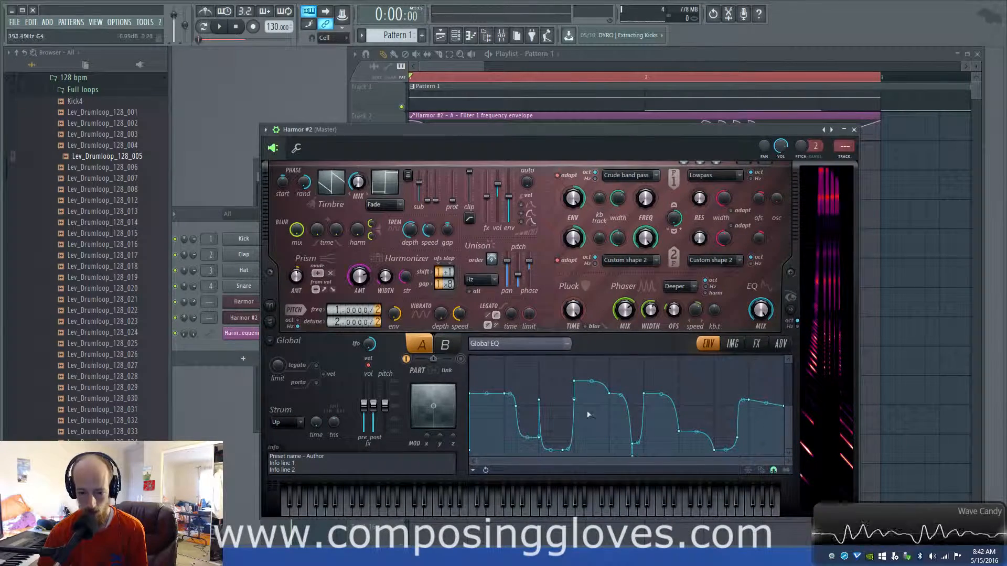
left_click_drag(577, 379, 588, 433)
left_click_drag(609, 394, 610, 432)
left_click_drag(645, 394, 667, 413)
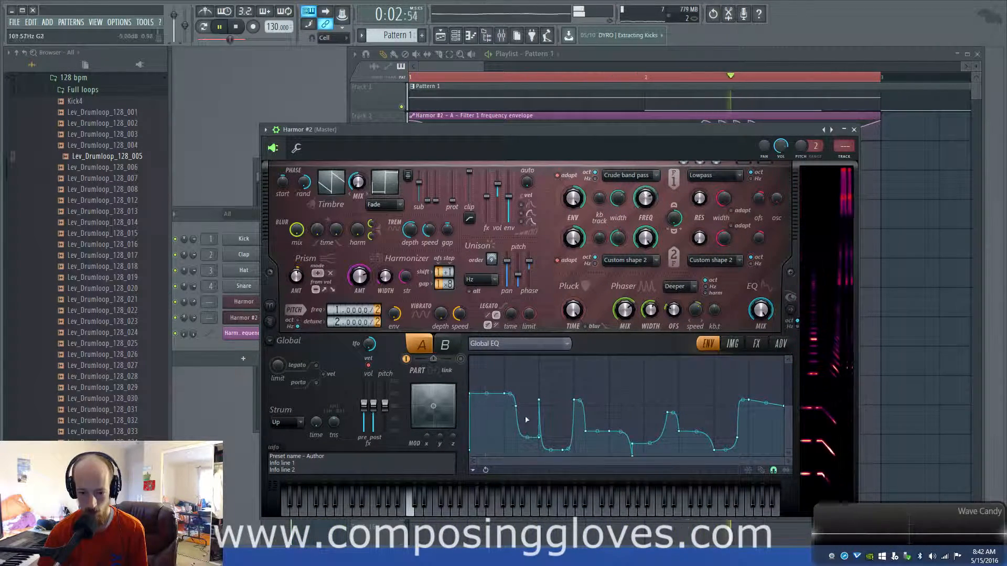
Step: Return to the effects page and set the distortion asymmetry to 31% stereo while the loop plays
left_click(733, 343)
left_click(757, 343)
key("space")
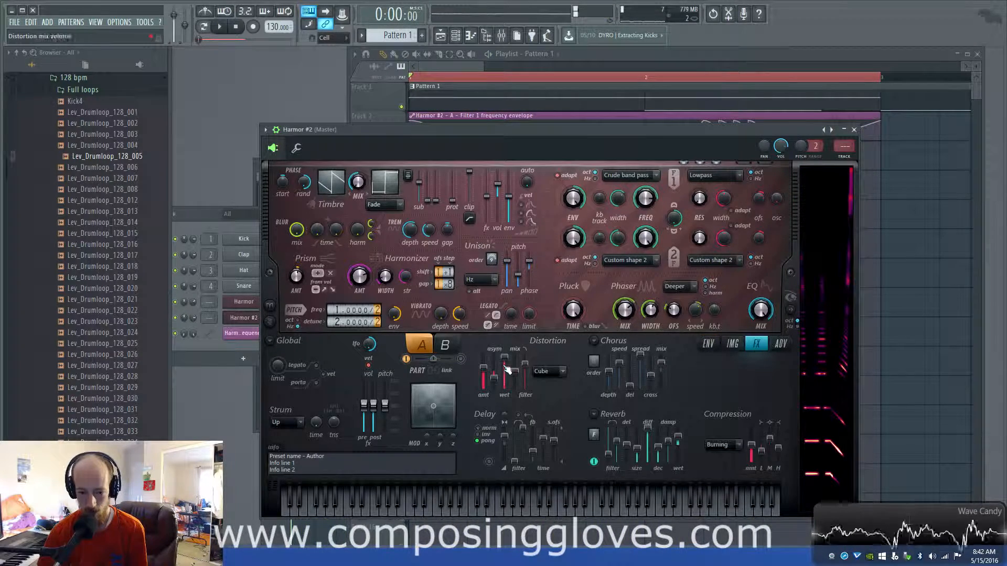
key("space")
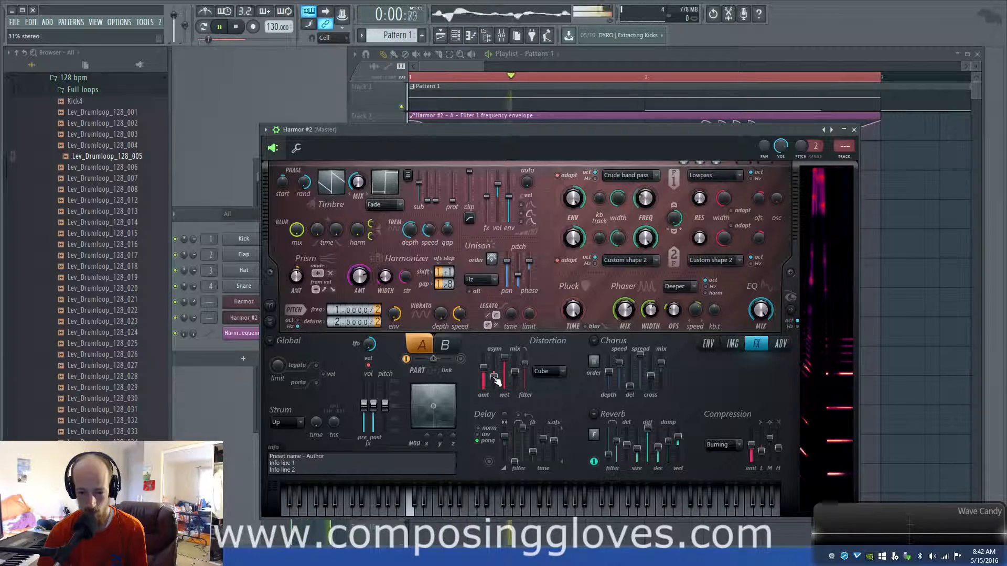
Step: Reopen the Global EQ envelope, lower the start of its low-frequency plateau to leave a narrow bass peak, and stop playback
left_click(732, 343)
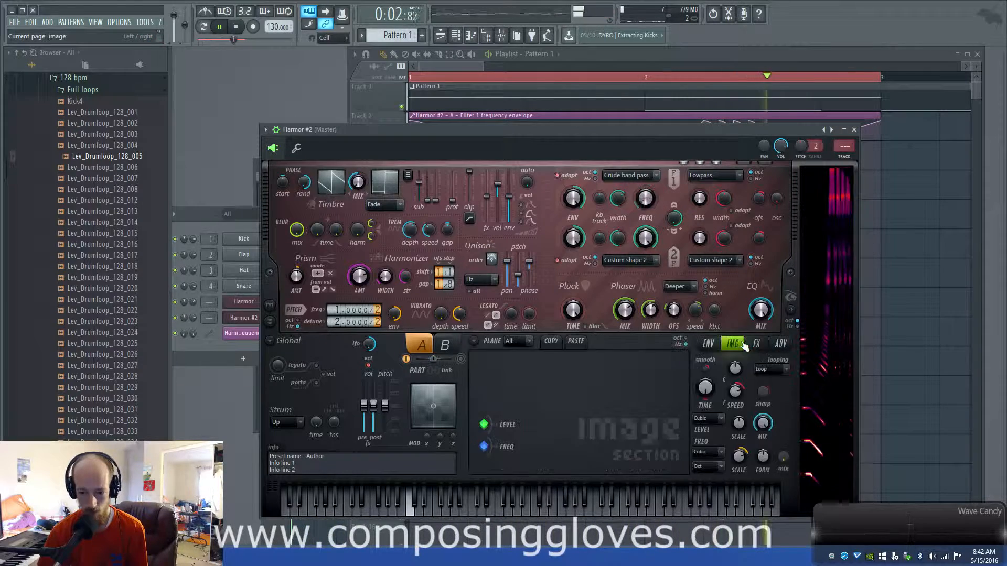
left_click(757, 344)
left_click(708, 343)
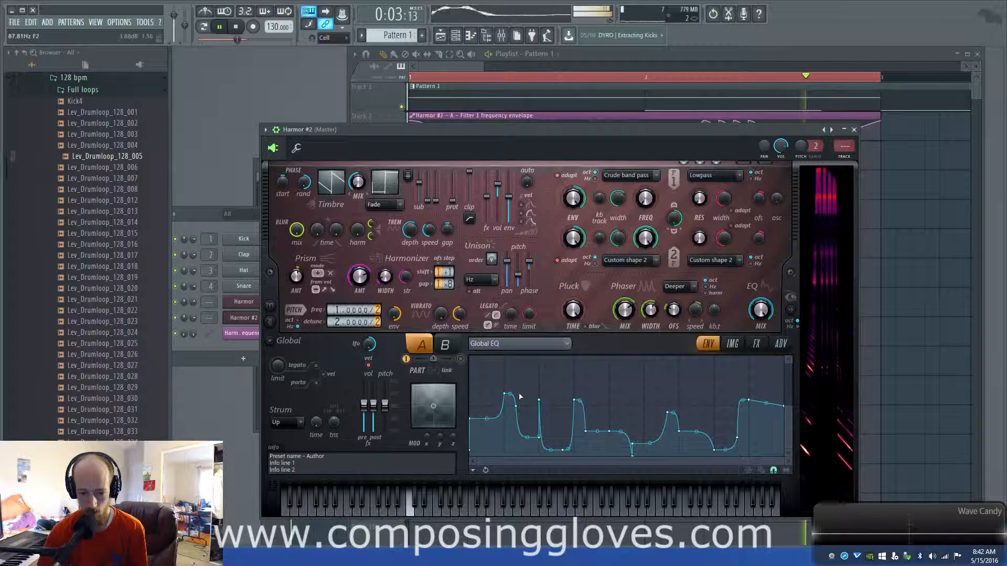
key("space")
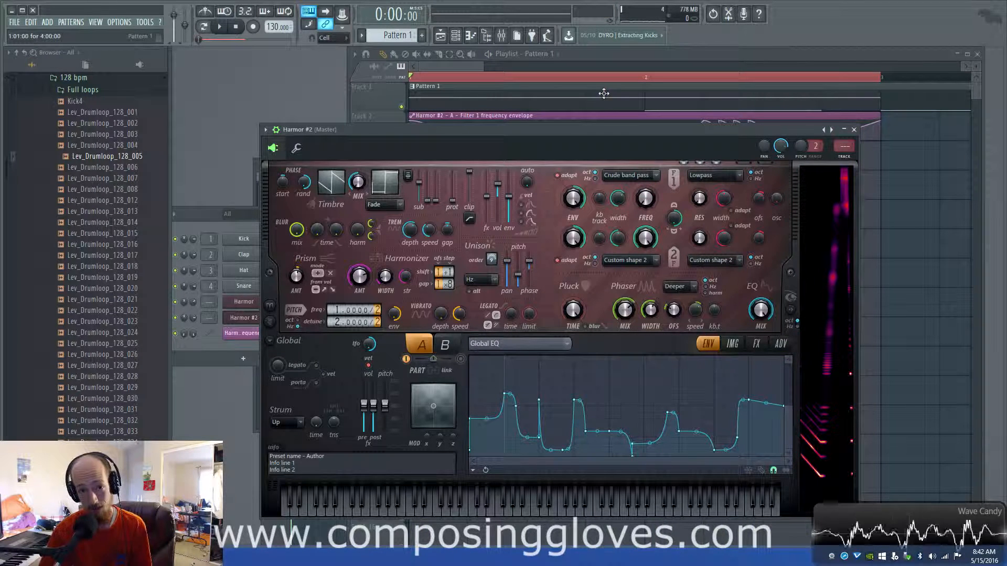